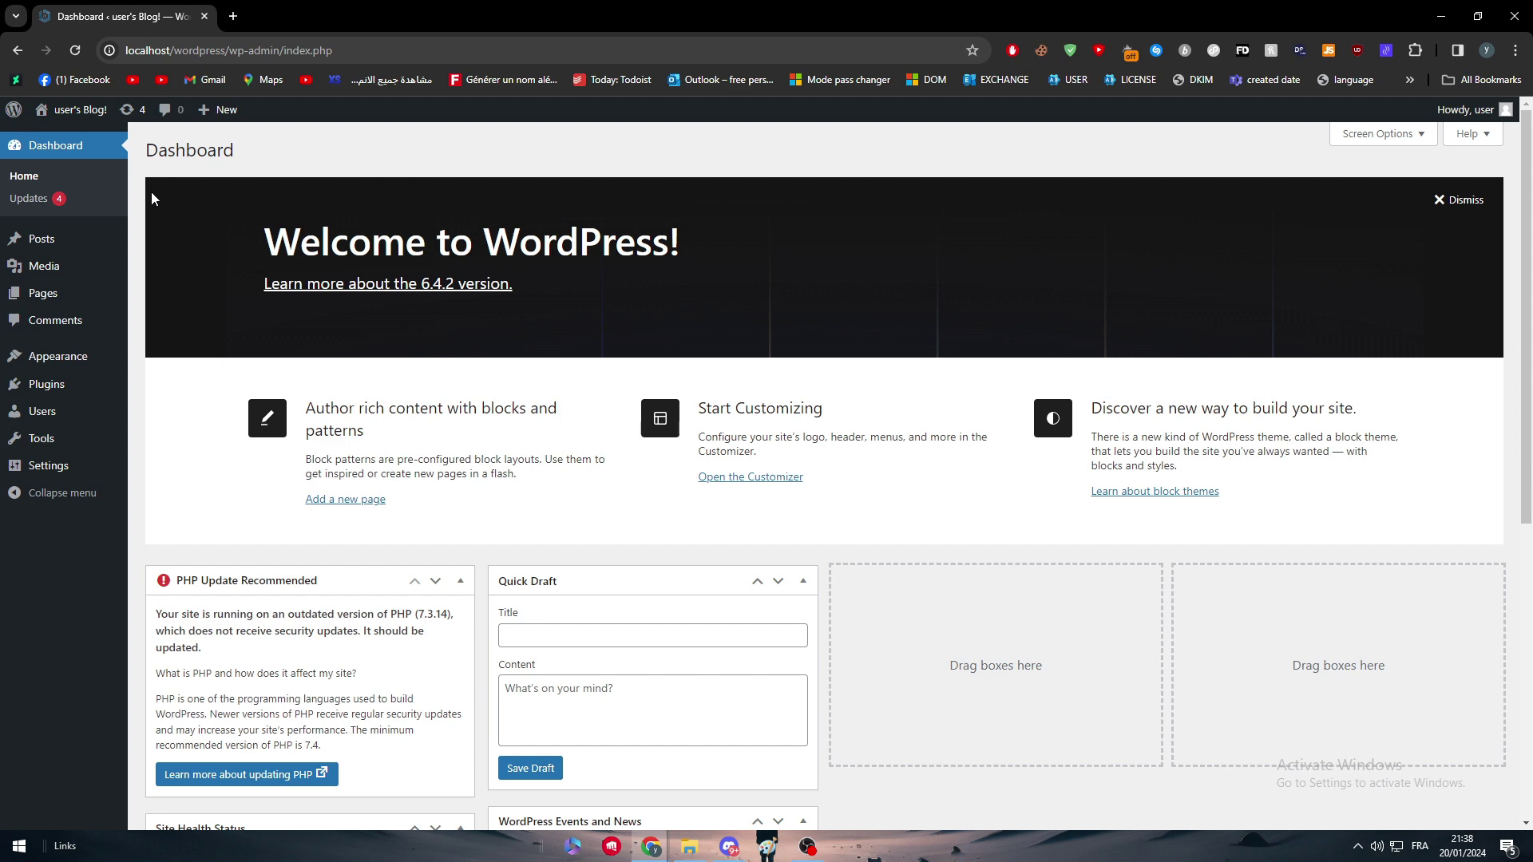
Open the live blog's front page in a new tab and scroll through it
{"action": "mouse_move", "coordinate": [89, 118]}
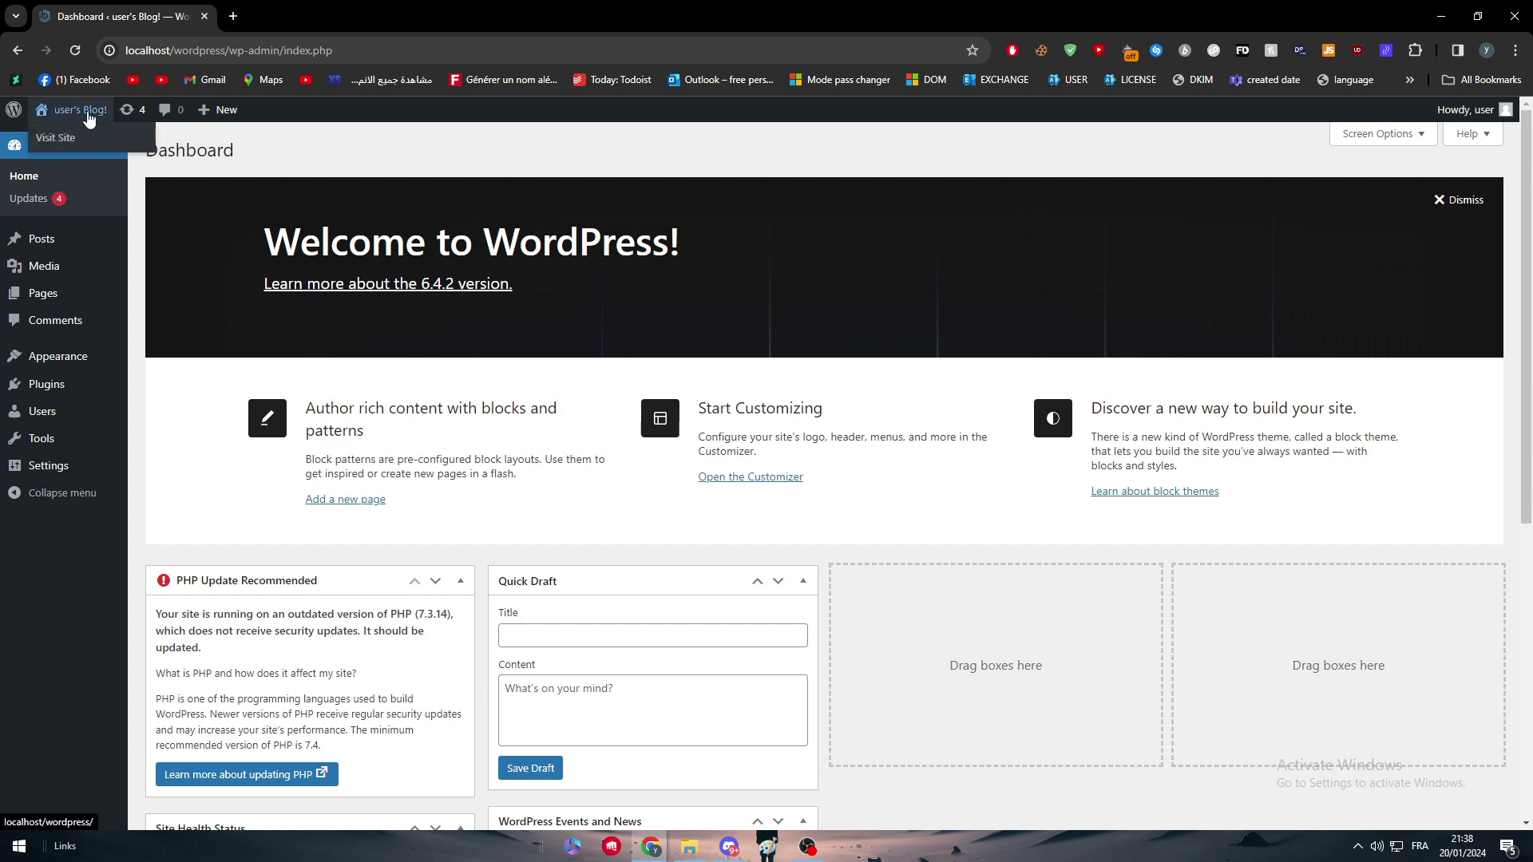
{"action": "left_click", "coordinate": [78, 150]}
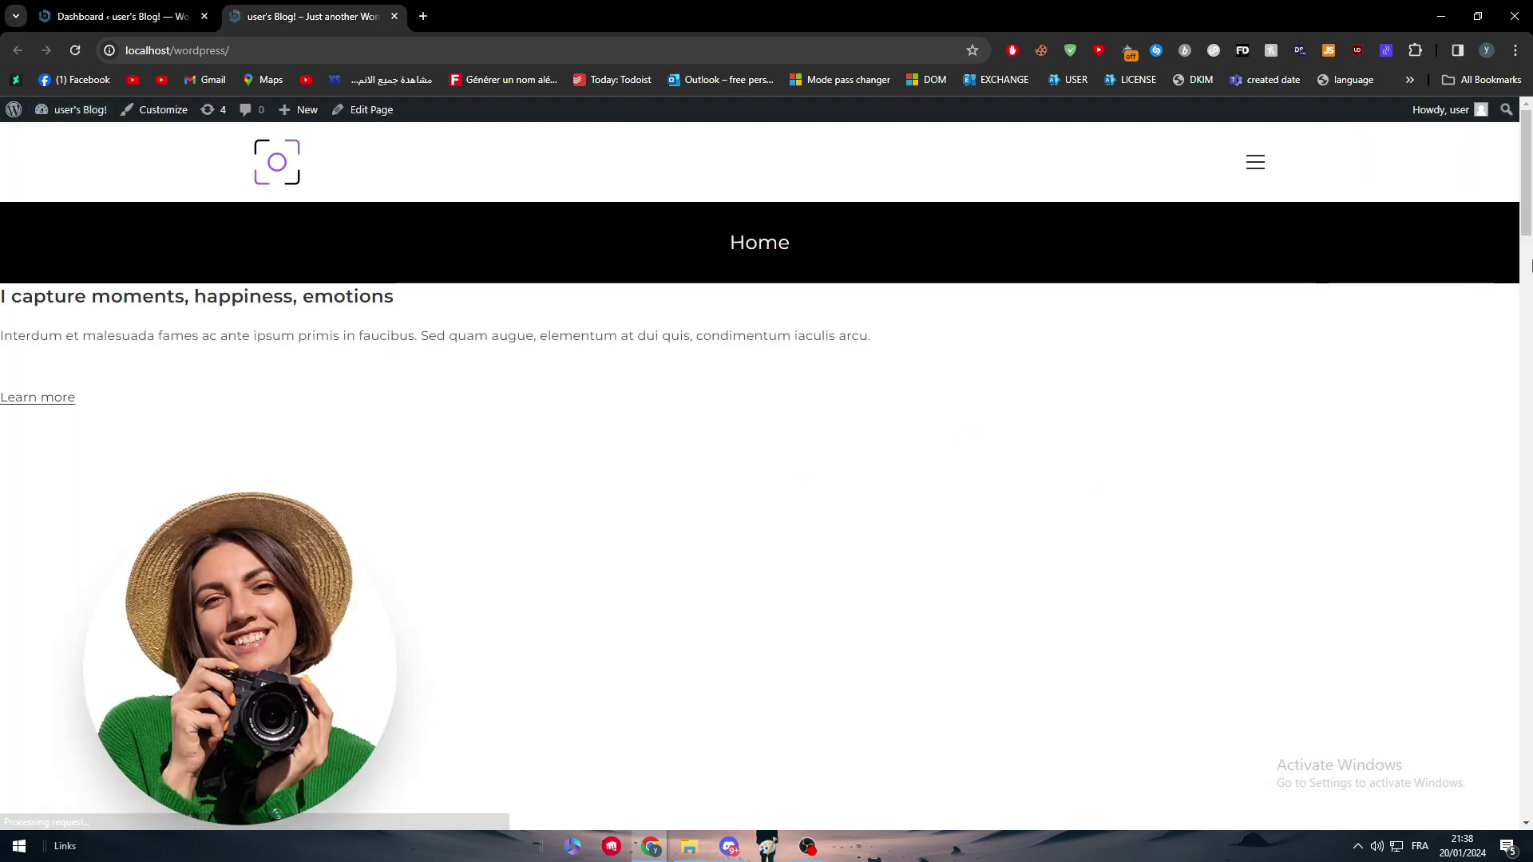
{"action": "scroll", "coordinate": [1520, 313], "scroll_direction": "down", "scroll_amount": 5}
{"action": "scroll", "coordinate": [1520, 314], "scroll_direction": "down", "scroll_amount": 15}
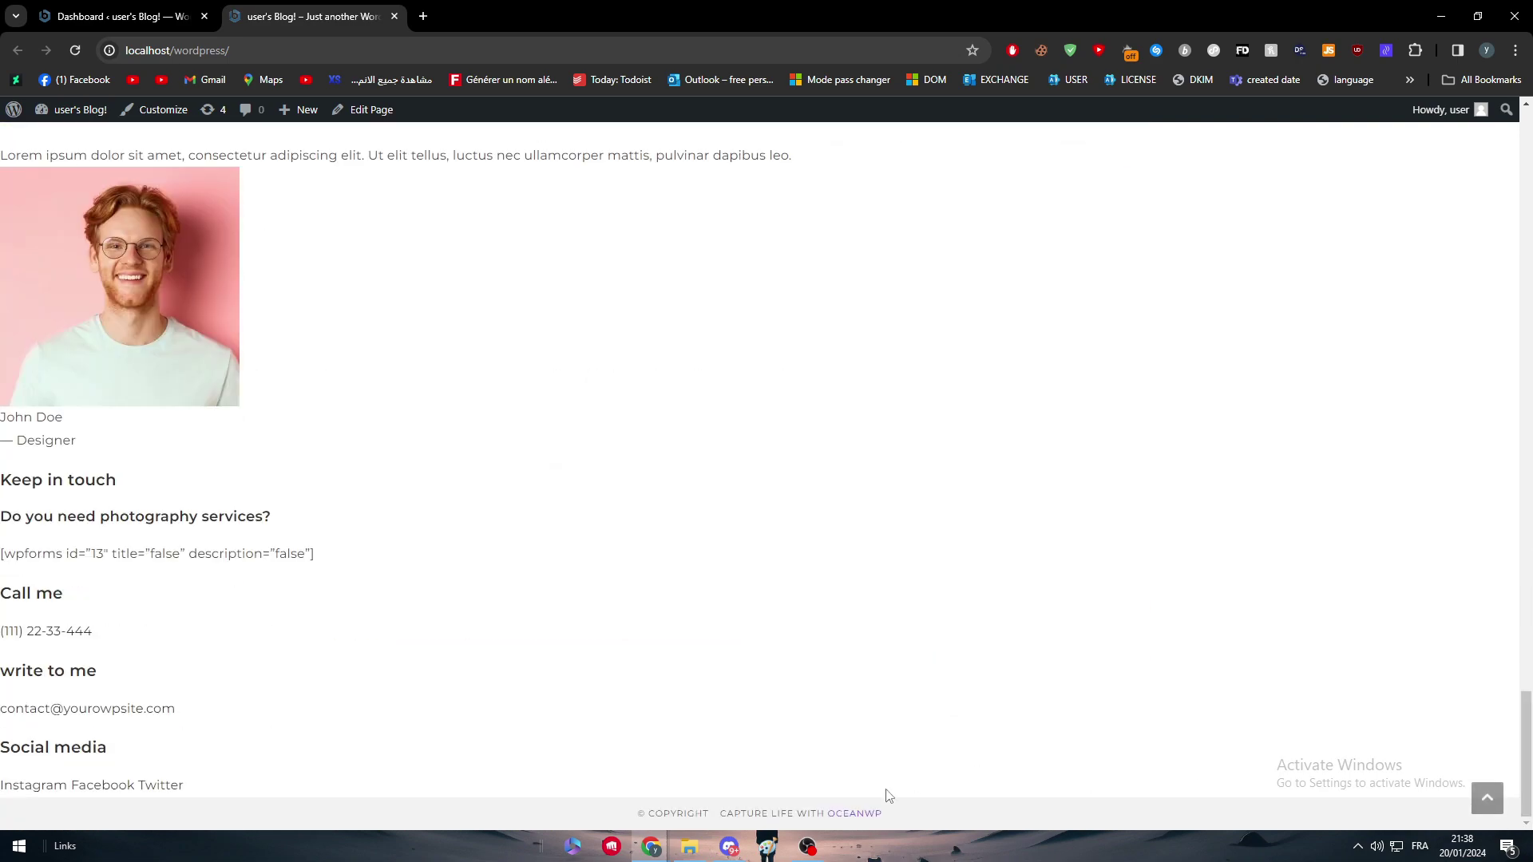
{"action": "scroll", "coordinate": [466, 423], "scroll_direction": "up", "scroll_amount": 15}
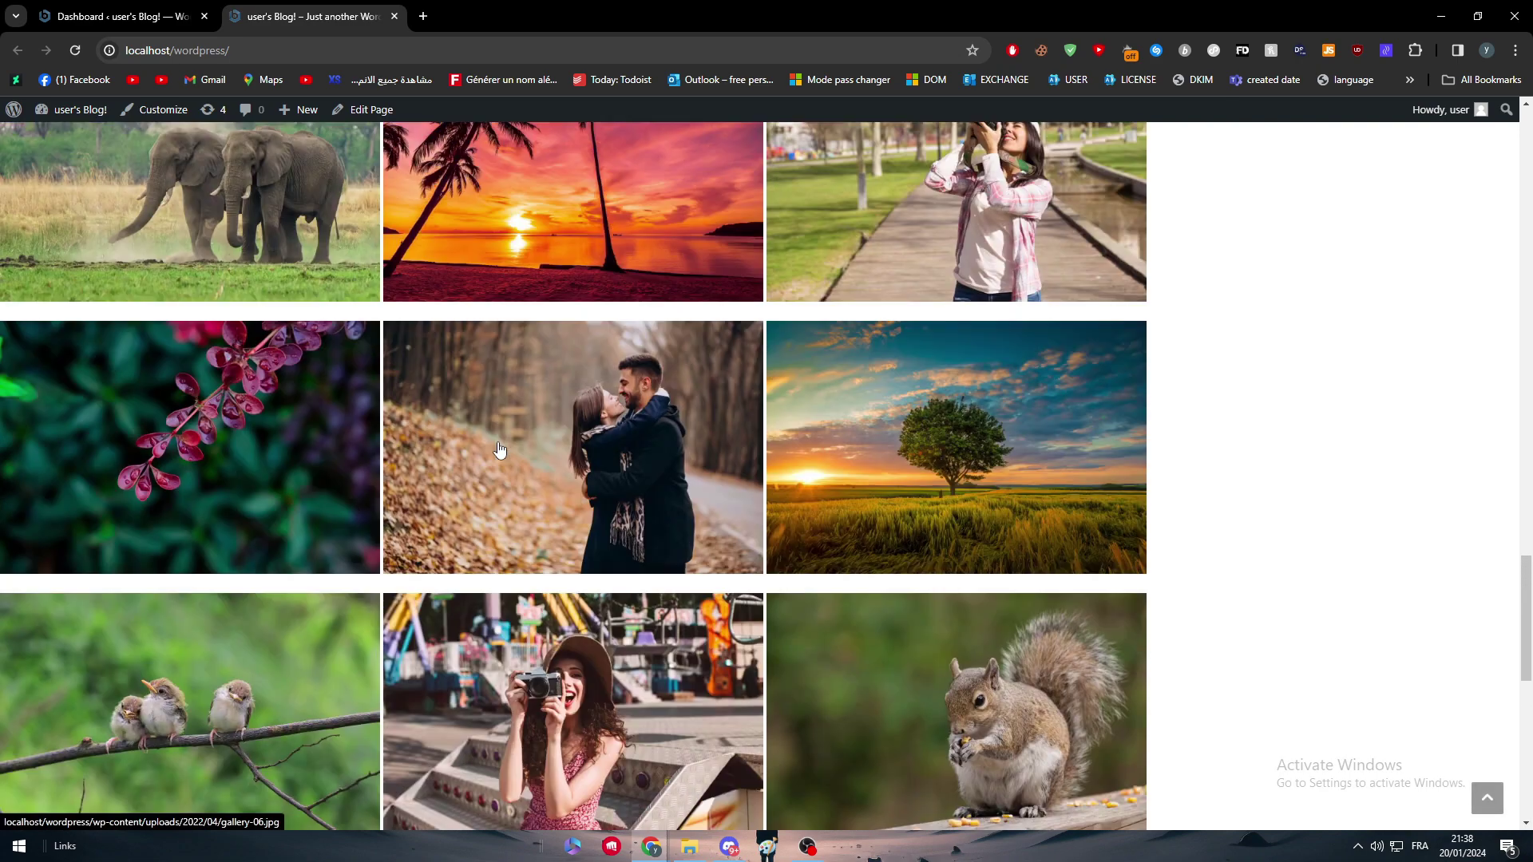
{"action": "scroll", "coordinate": [384, 322], "scroll_direction": "up", "scroll_amount": 10}
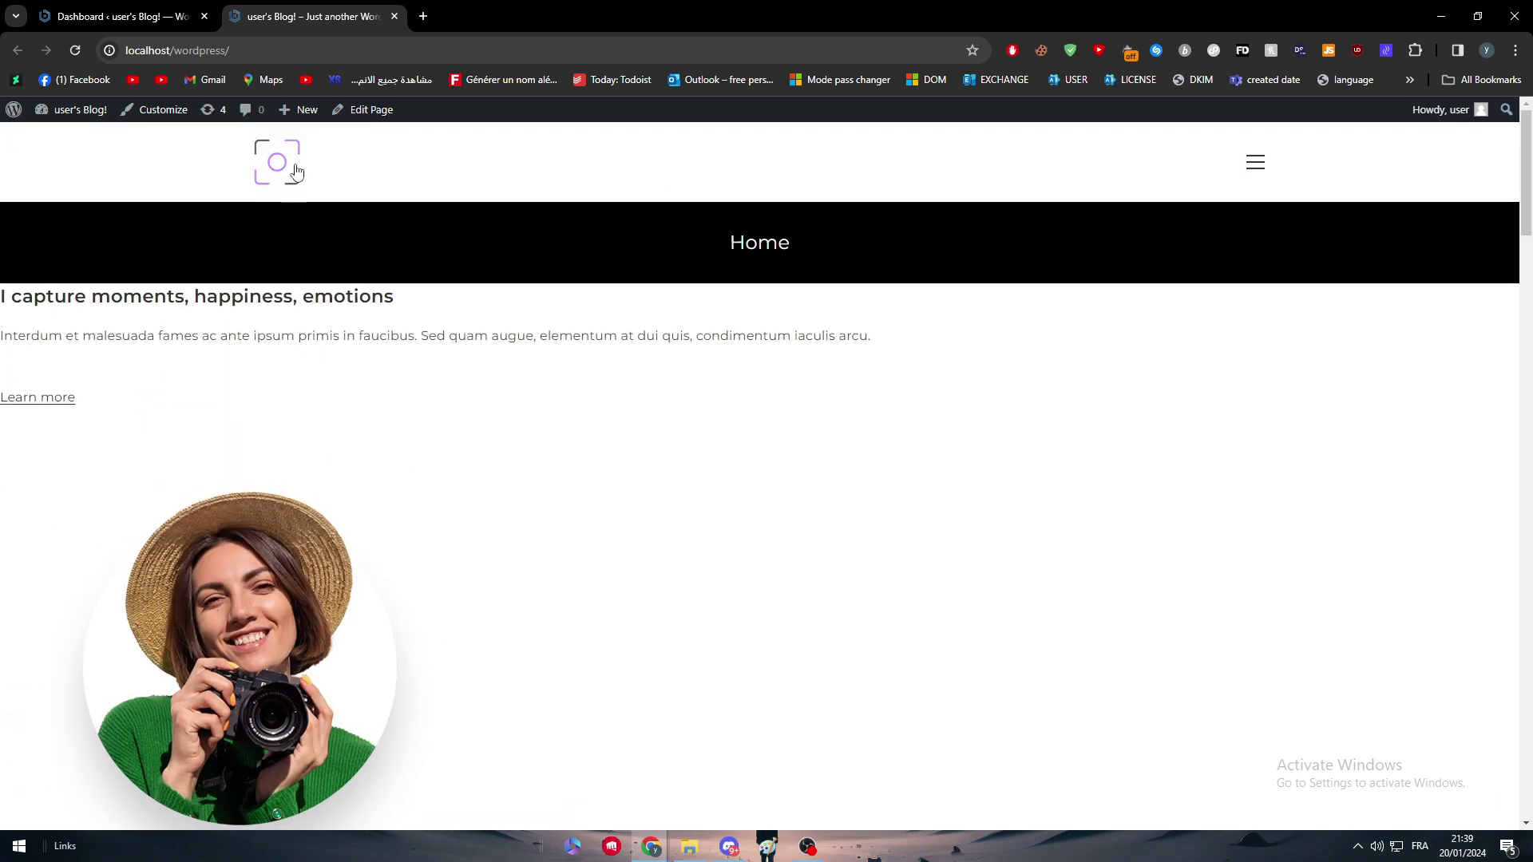
Review the front page down to its contact section, then return to the admin dashboard
{"action": "left_click", "coordinate": [146, 6]}
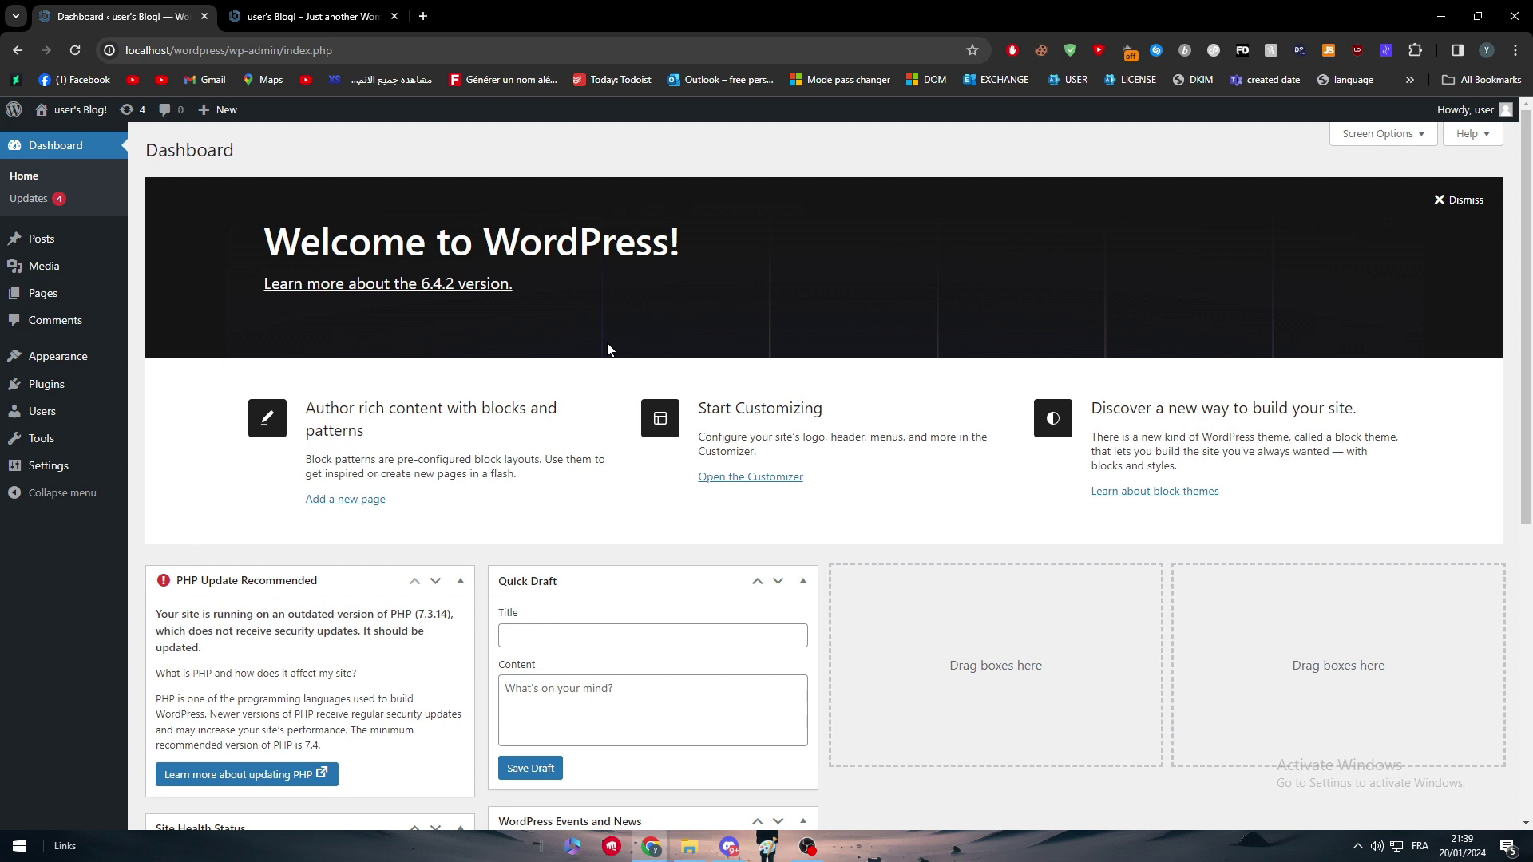
{"action": "left_click", "coordinate": [367, 16]}
{"action": "left_click_drag", "start_coordinate": [1526, 176], "coordinate": [1528, 834]}
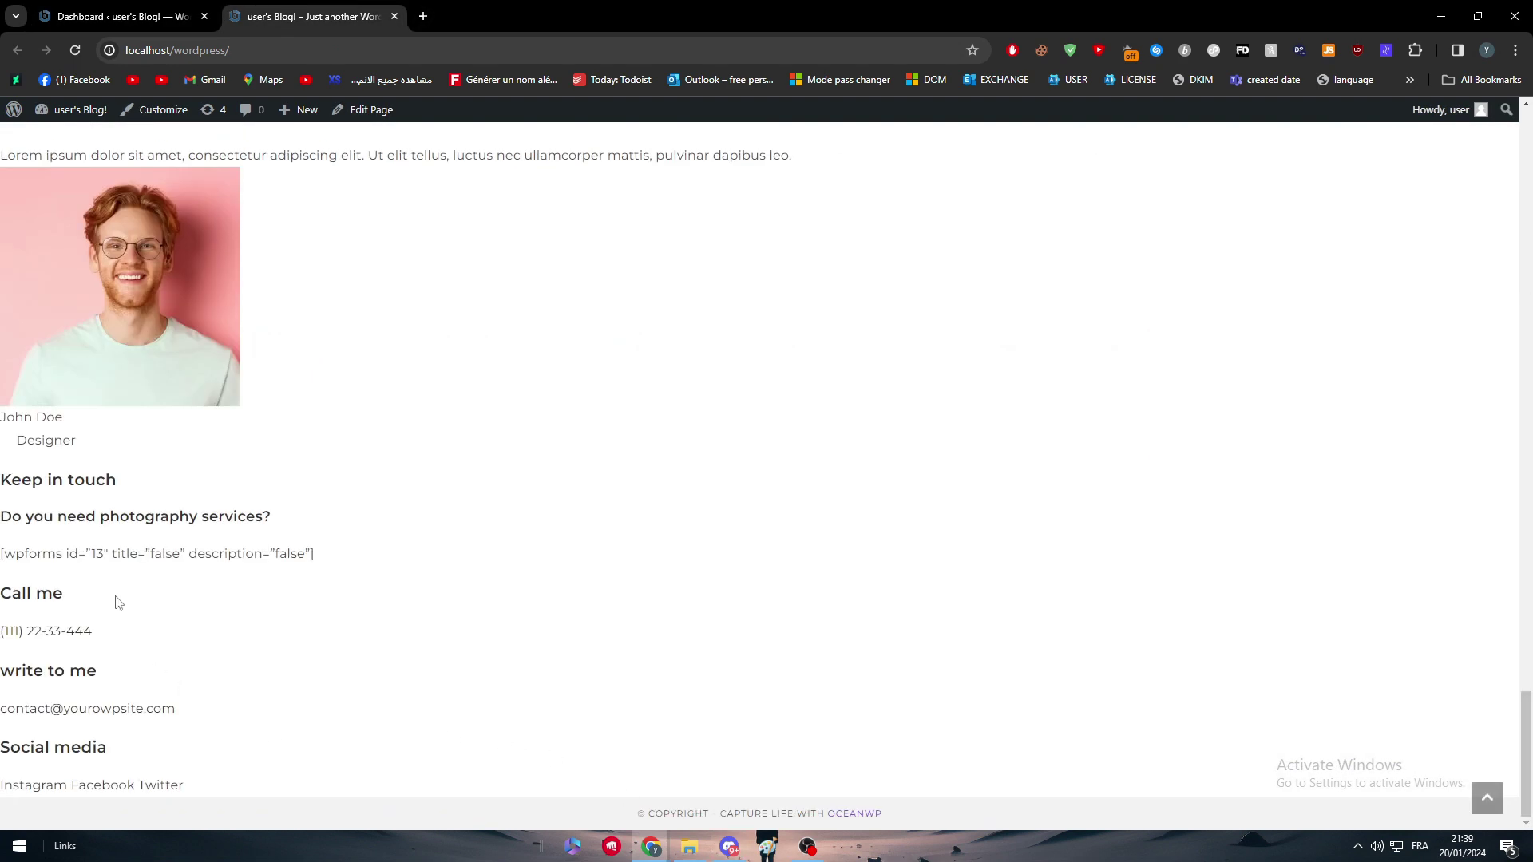
{"action": "left_click", "coordinate": [116, 22]}
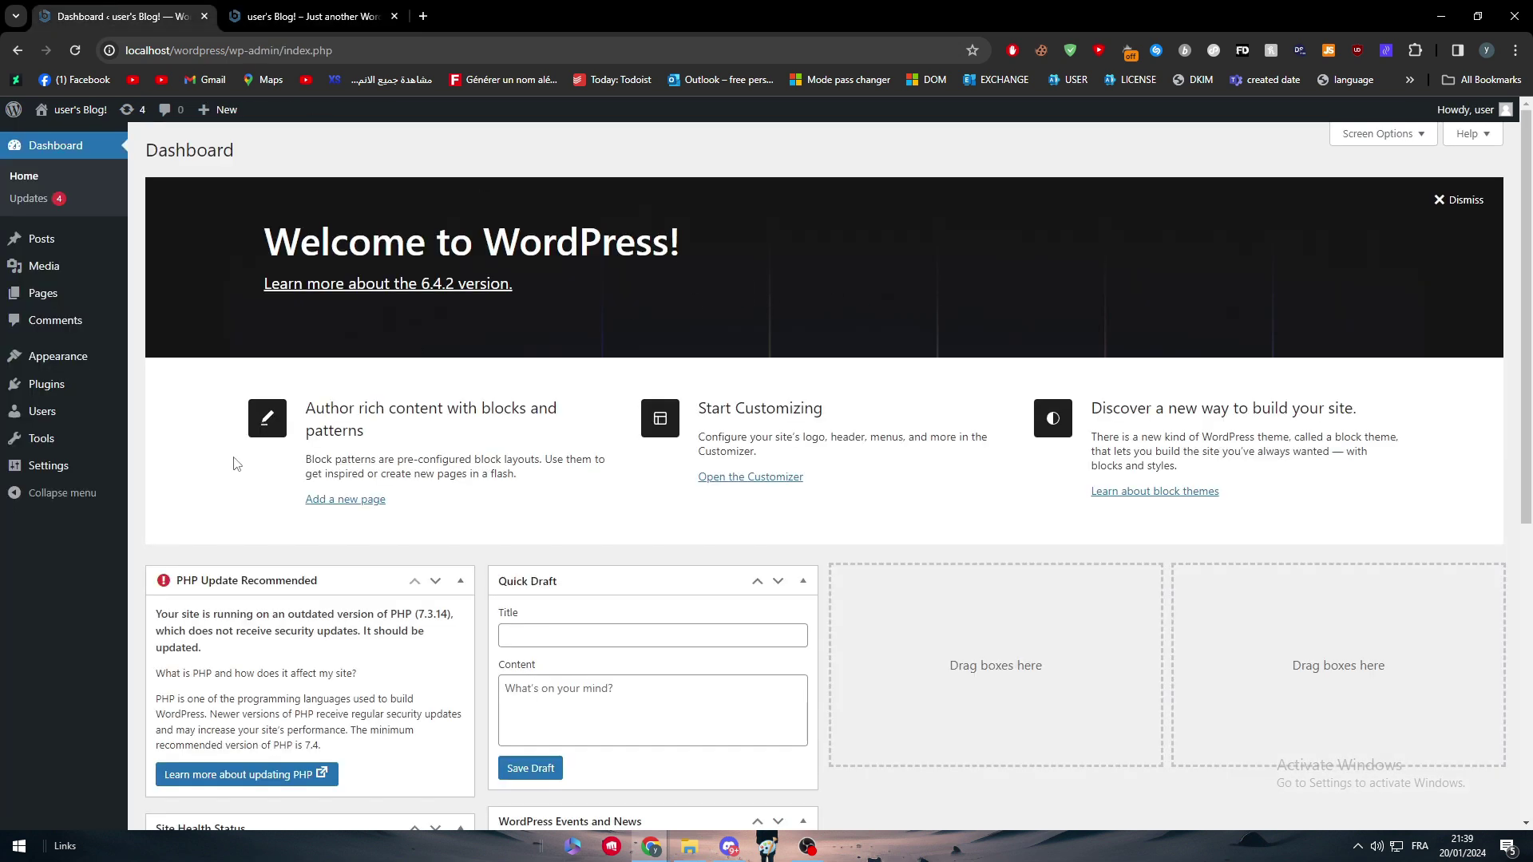
Browse the Popular themes in the Appearance > Themes > Add New catalogue
{"action": "mouse_move", "coordinate": [80, 361]}
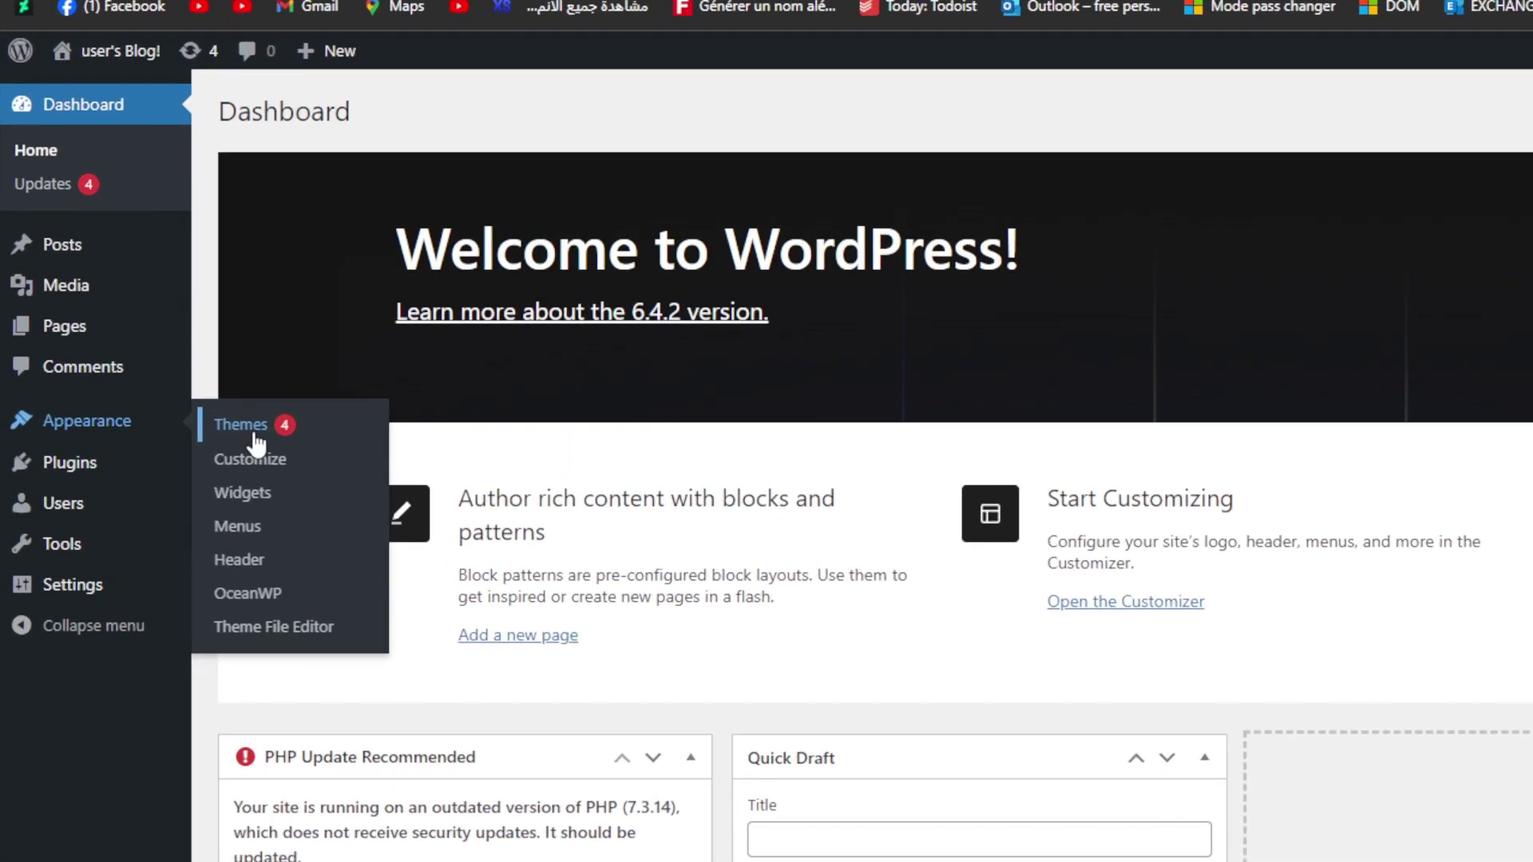
{"action": "left_click", "coordinate": [254, 431]}
{"action": "left_click", "coordinate": [429, 110]}
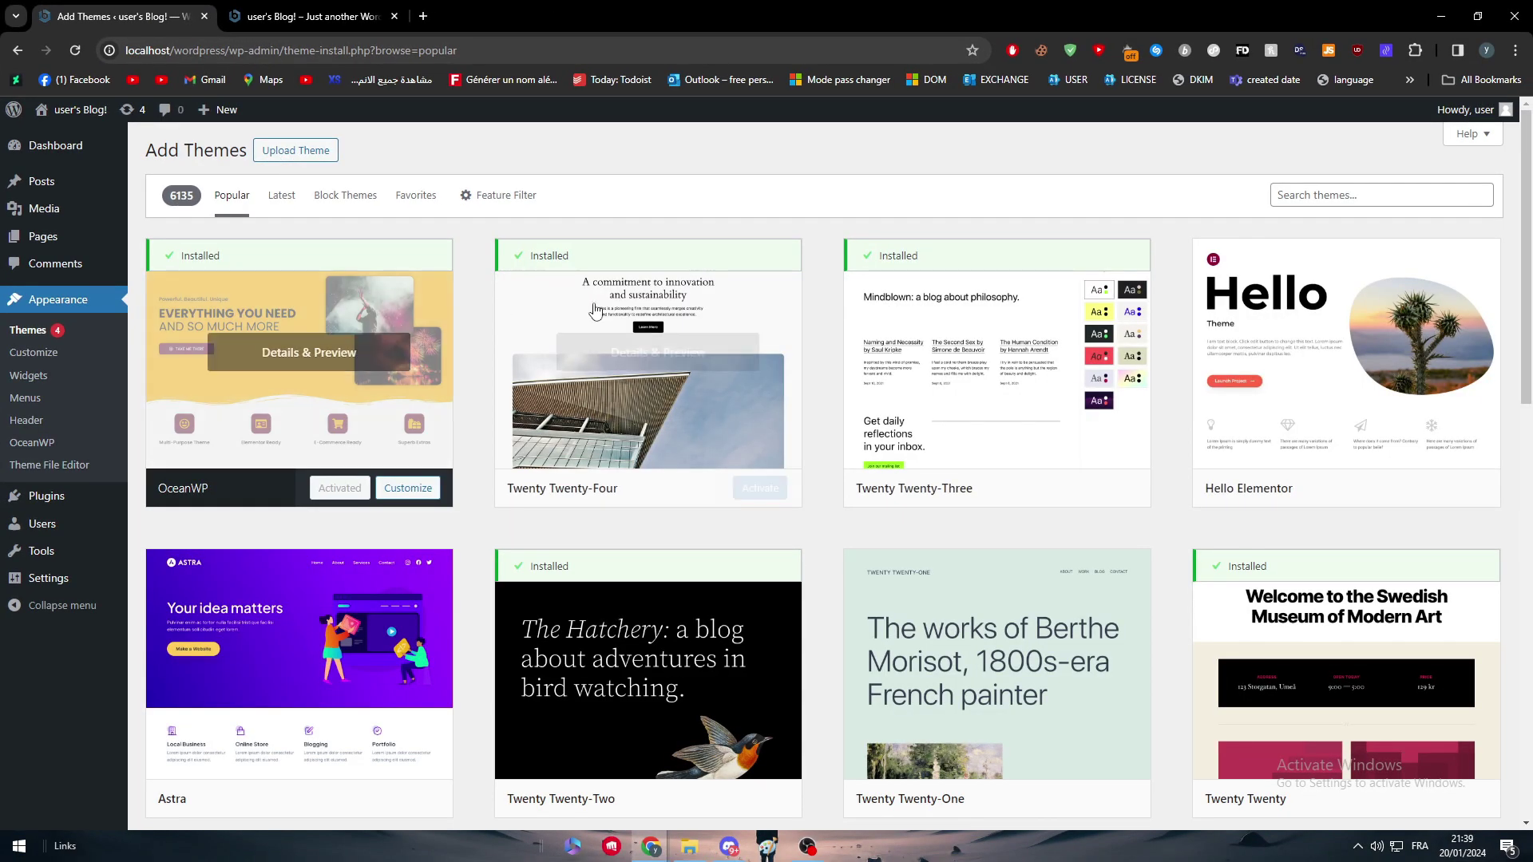
{"action": "scroll", "coordinate": [1504, 460], "scroll_direction": "down", "scroll_amount": 7}
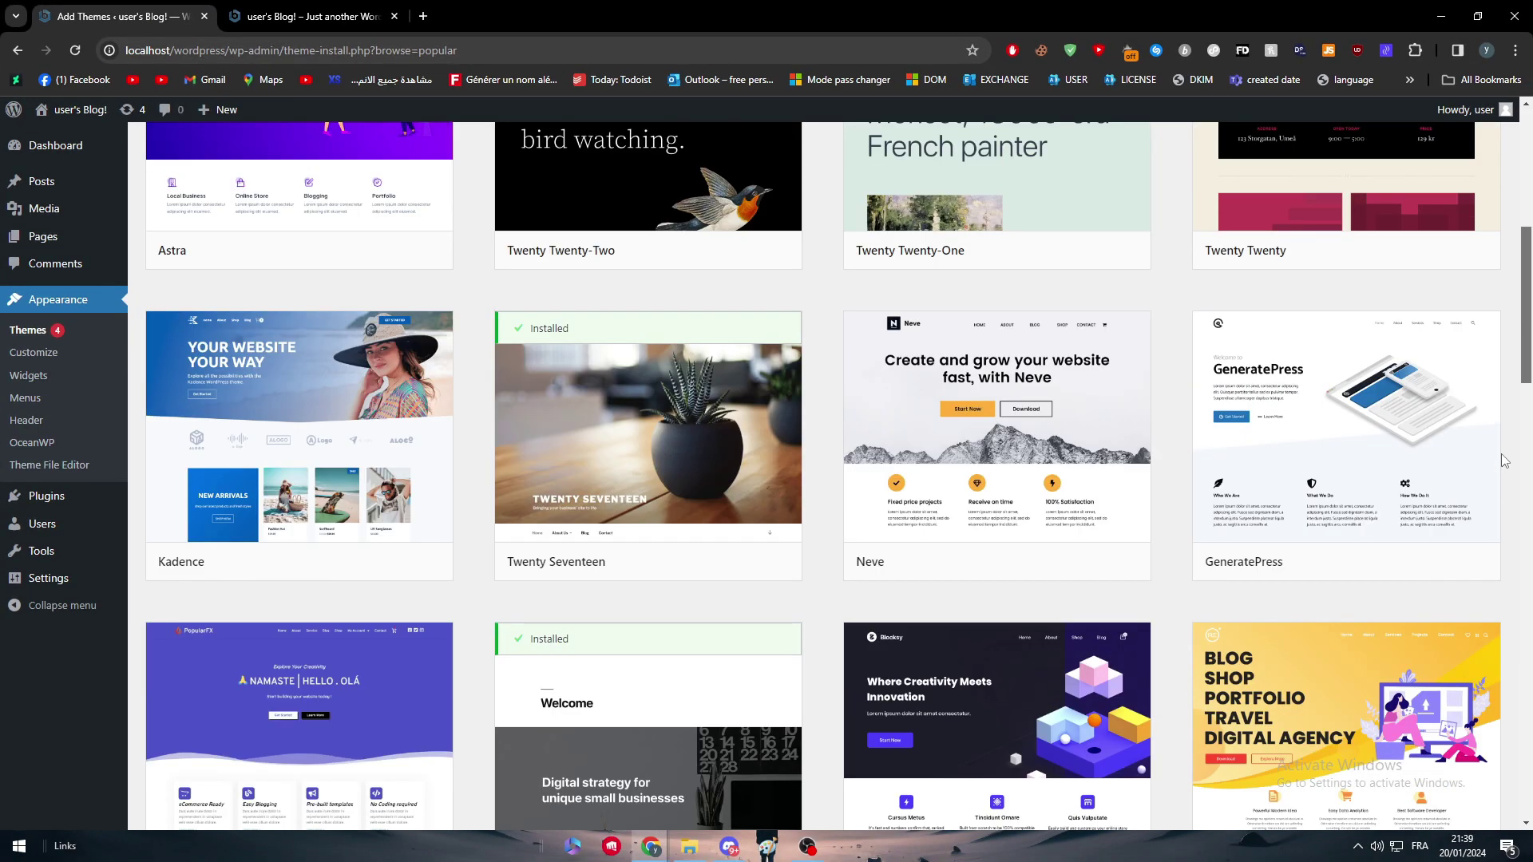
{"action": "scroll", "coordinate": [1504, 461], "scroll_direction": "down", "scroll_amount": 2}
{"action": "scroll", "coordinate": [1508, 499], "scroll_direction": "down", "scroll_amount": 4}
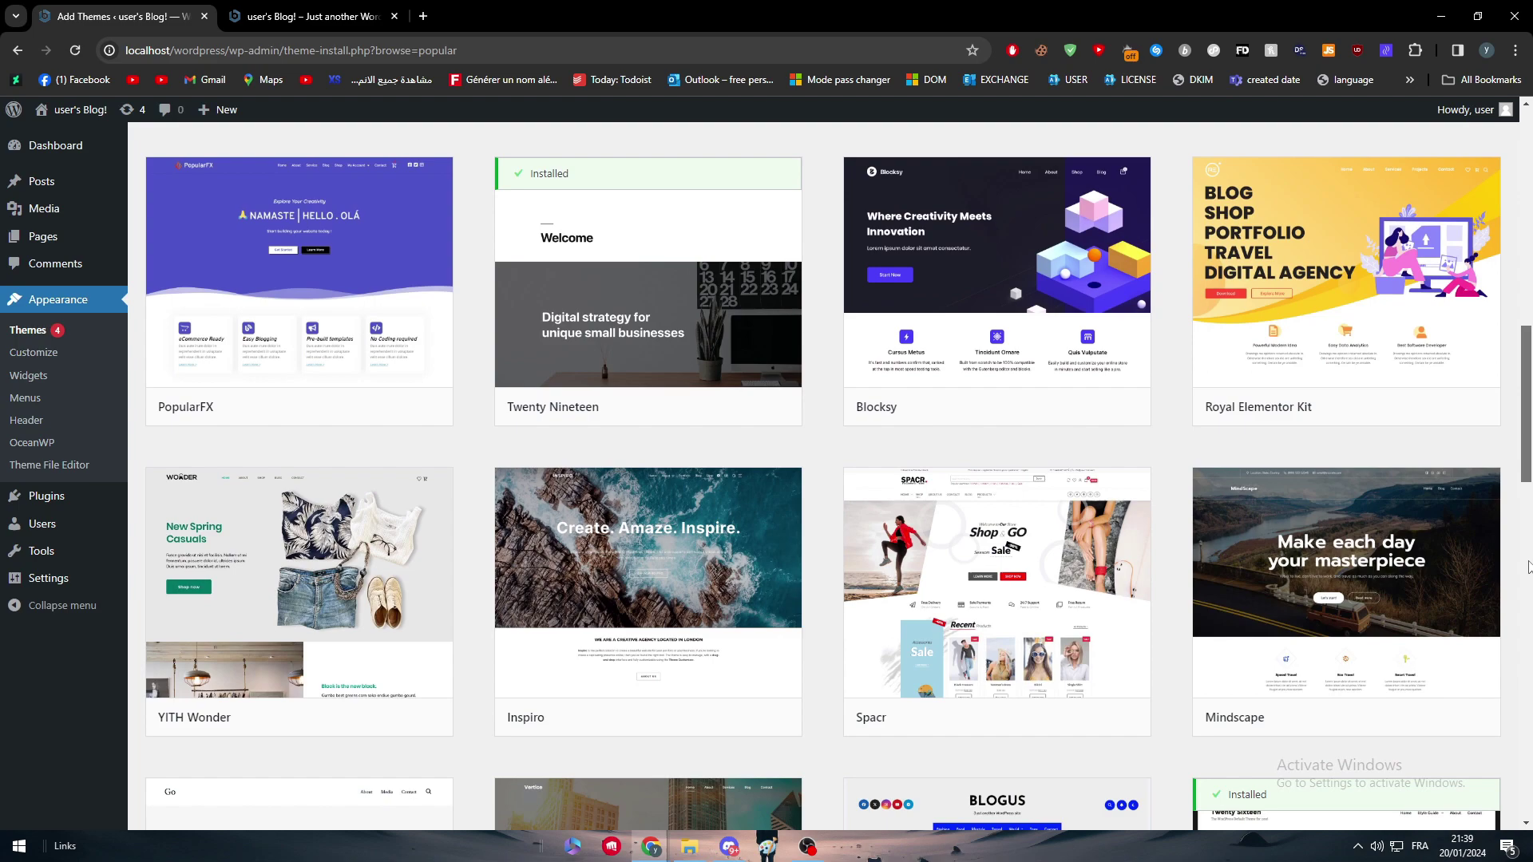
{"action": "scroll", "coordinate": [1528, 567], "scroll_direction": "down", "scroll_amount": 5}
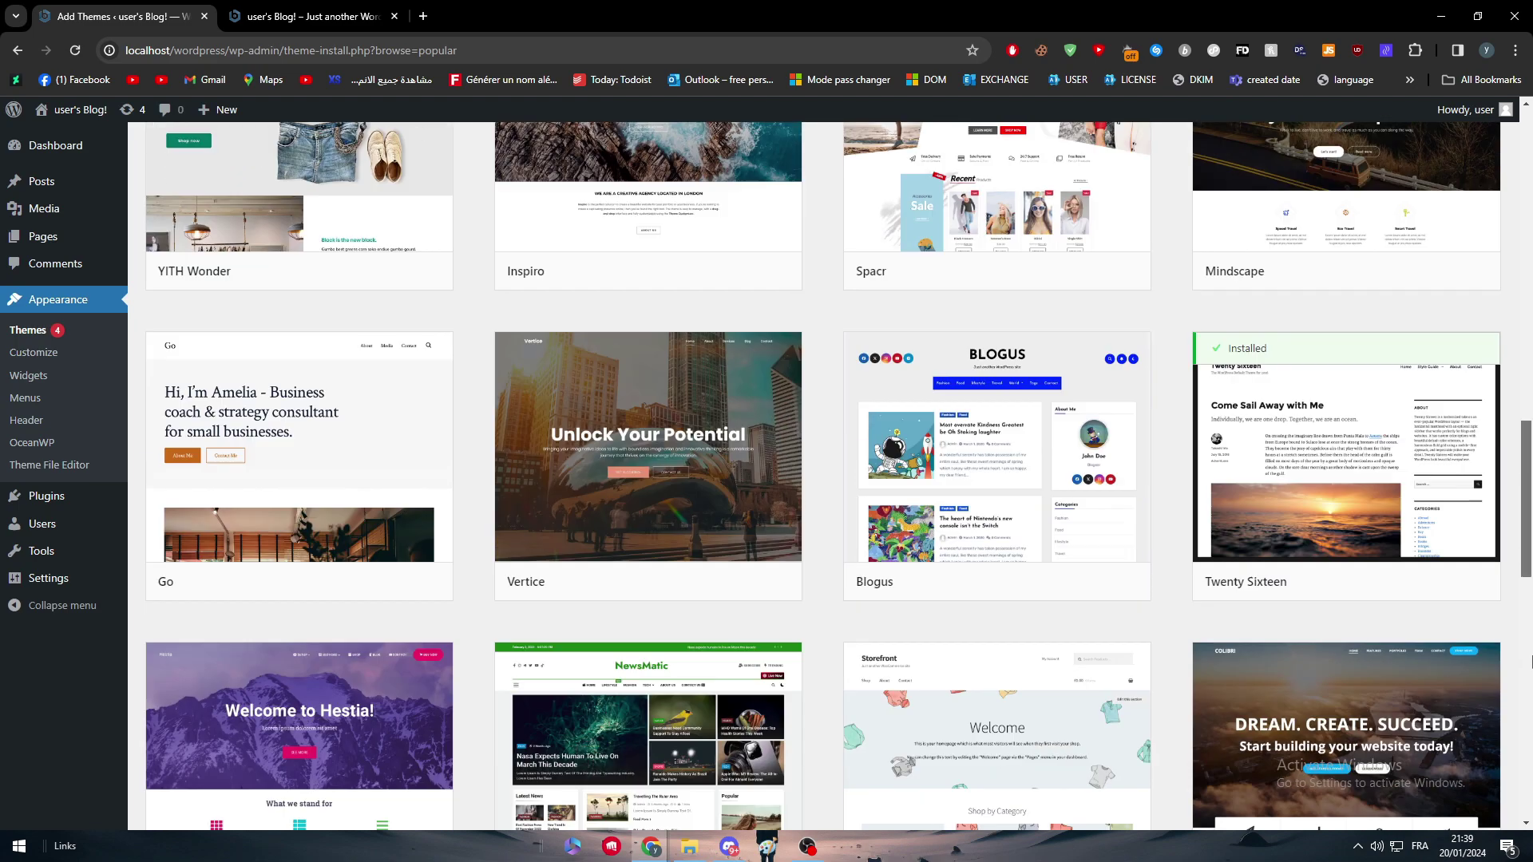
{"action": "key", "text": "Home"}
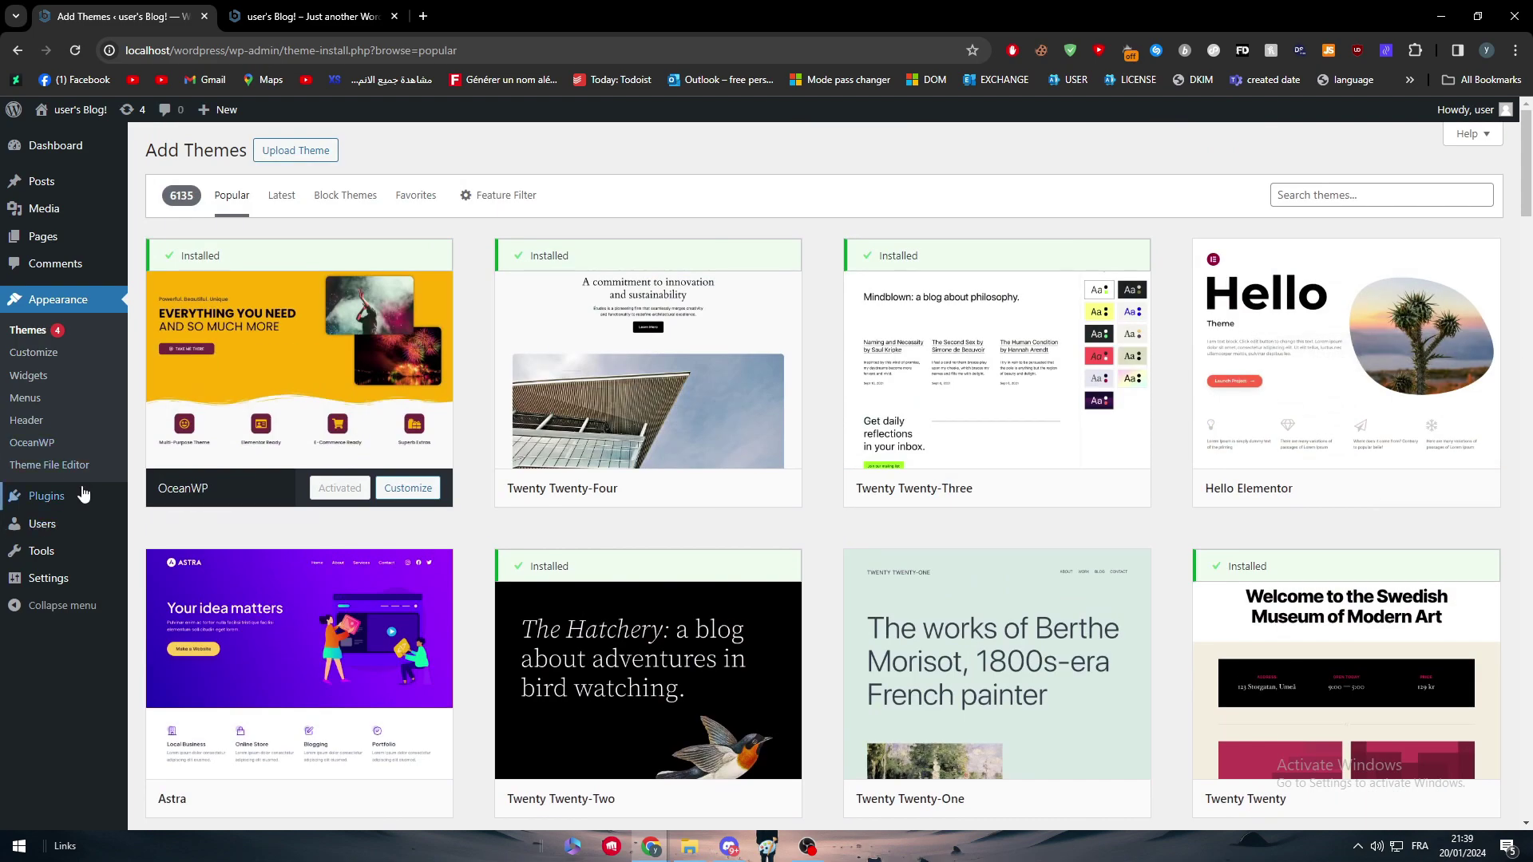
{"action": "mouse_move", "coordinate": [80, 499]}
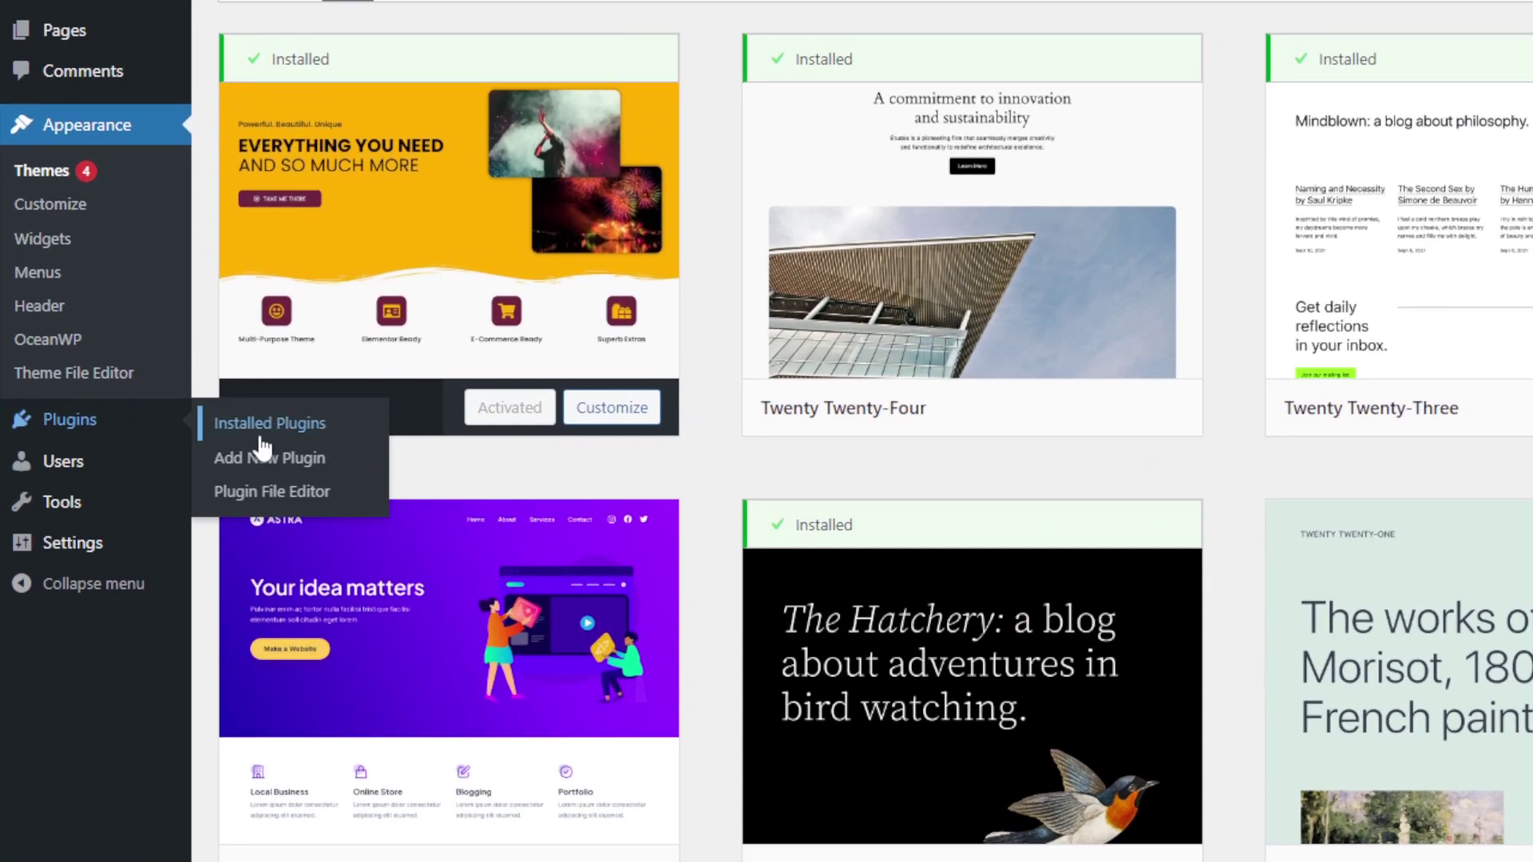
Search the plugin directory for 'elementor' from Plugins > Add New Plugin
{"action": "left_click", "coordinate": [276, 440]}
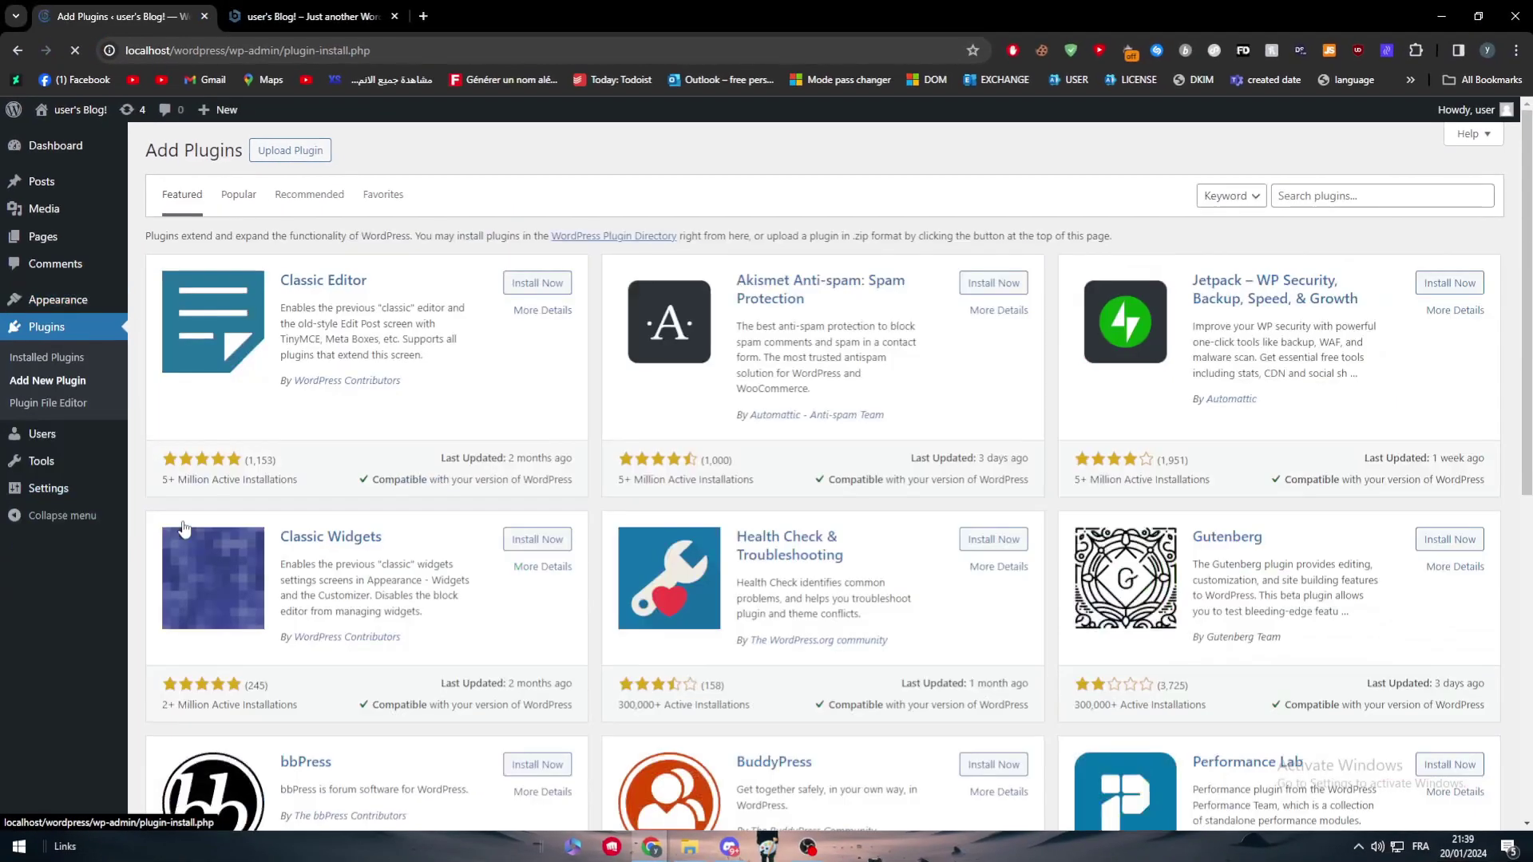
{"action": "left_click", "coordinate": [1454, 186]}
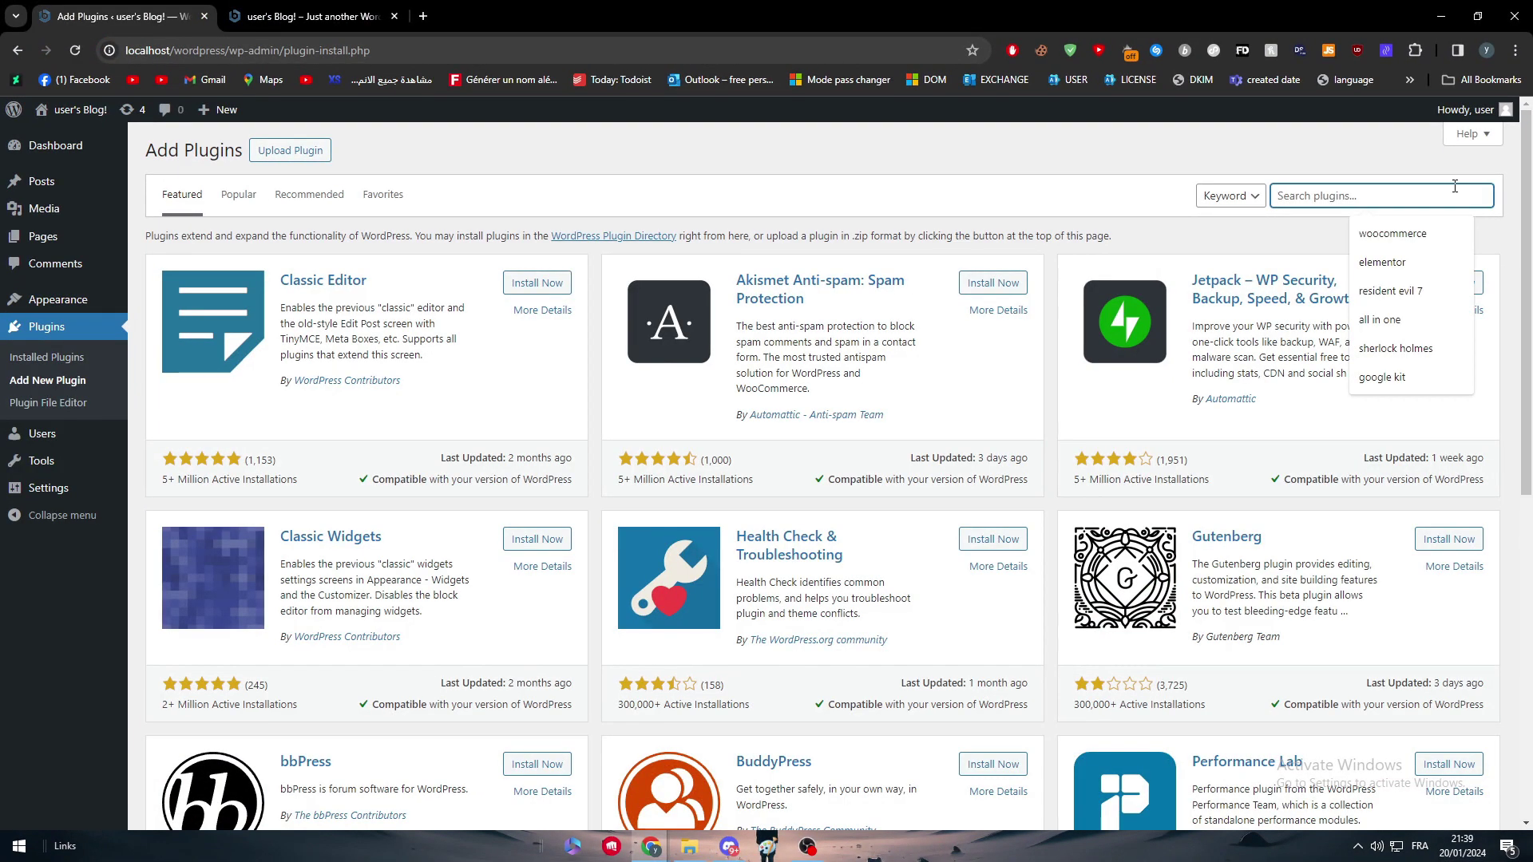
{"action": "type", "text": "ele"}
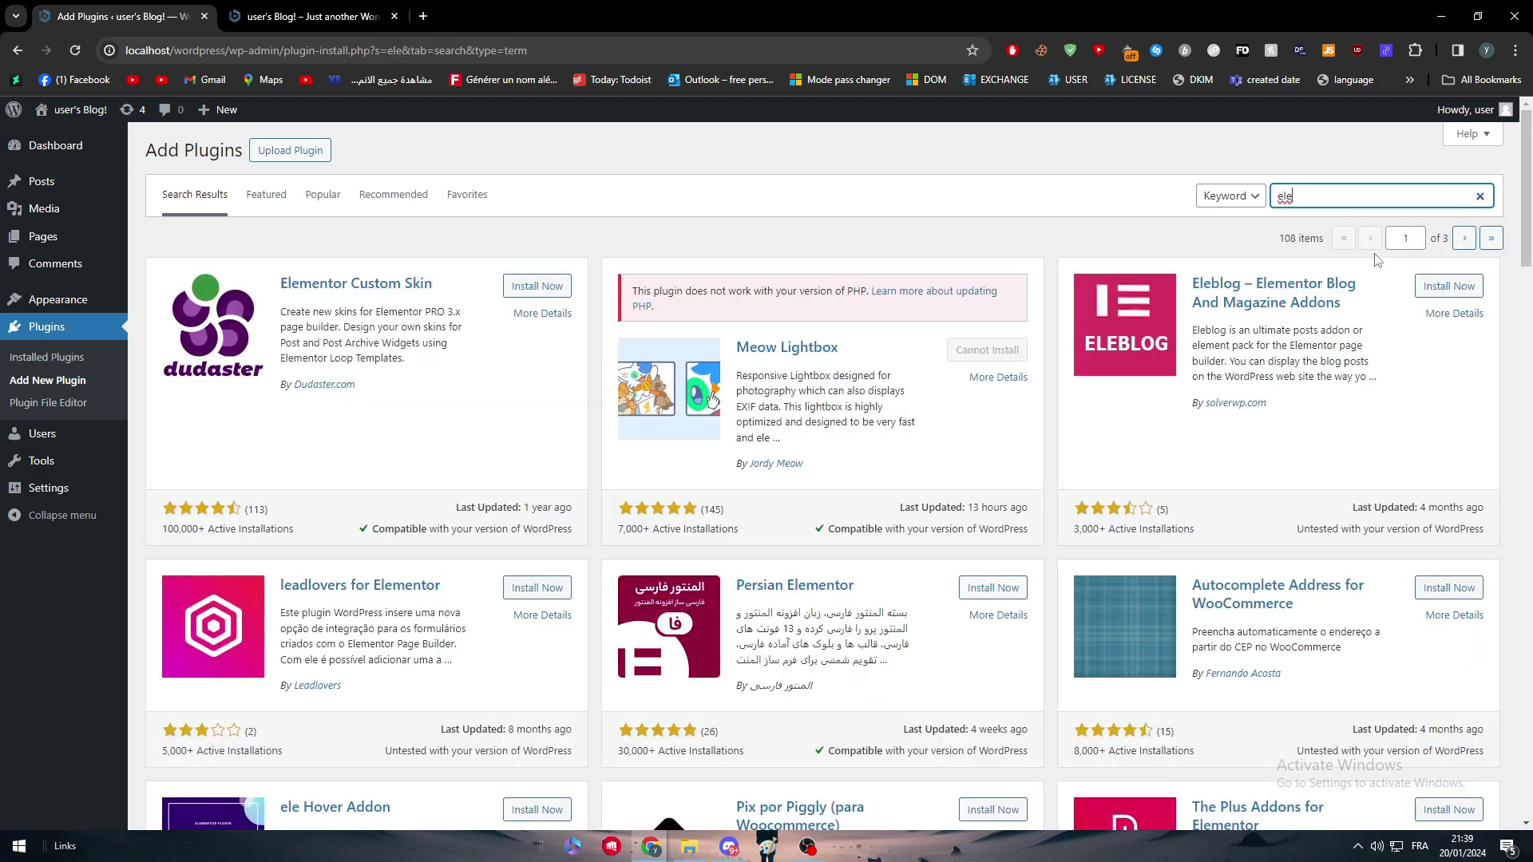
{"action": "left_click", "coordinate": [1366, 196]}
{"action": "type", "text": "mentor"}
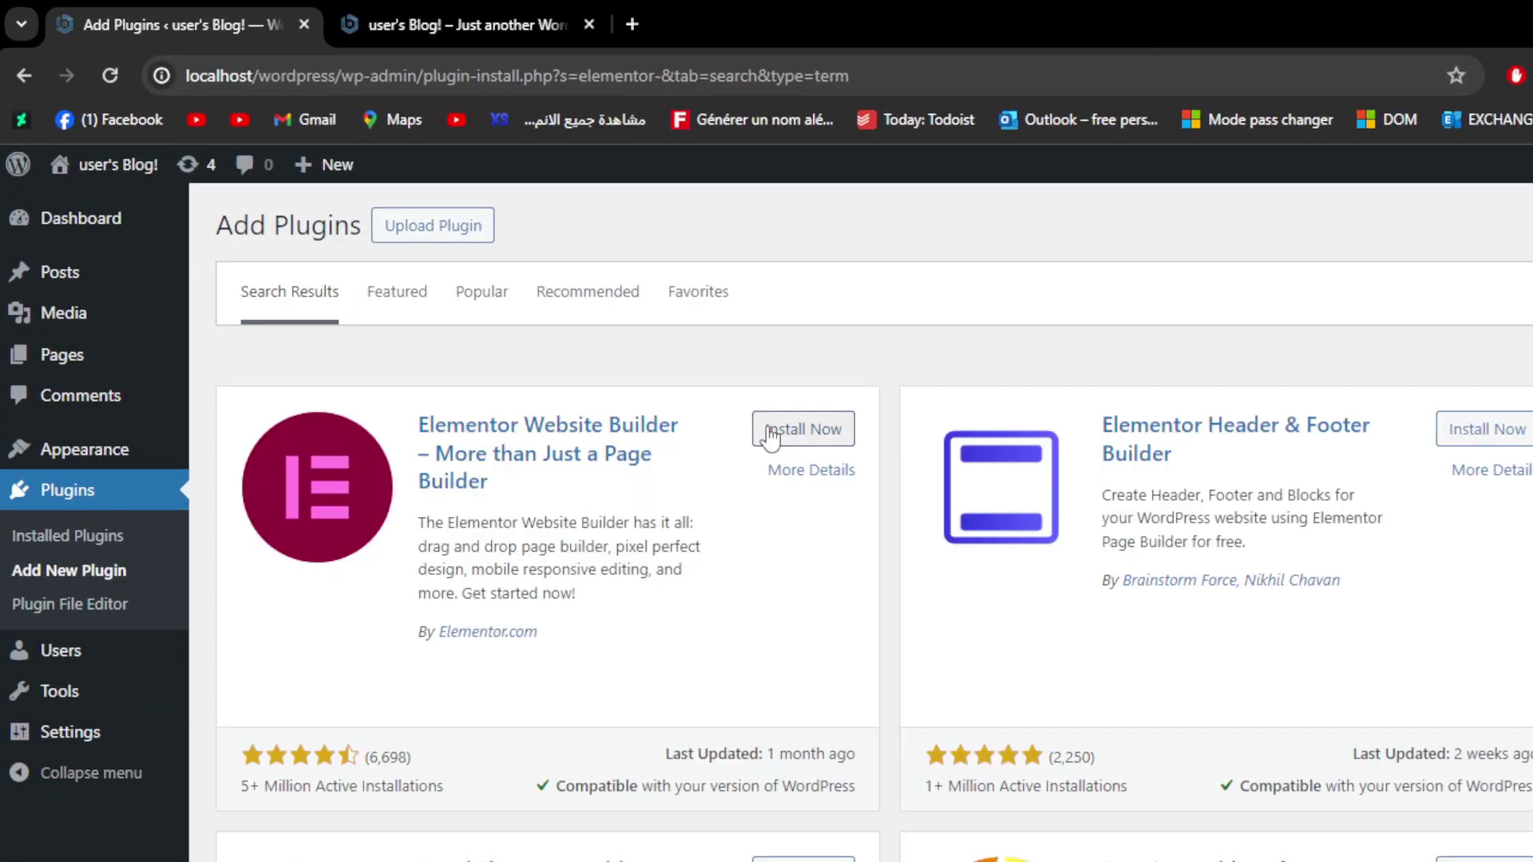
Install Elementor Website Builder, dismiss the failed-install notice, and activate it
{"action": "left_click", "coordinate": [772, 435]}
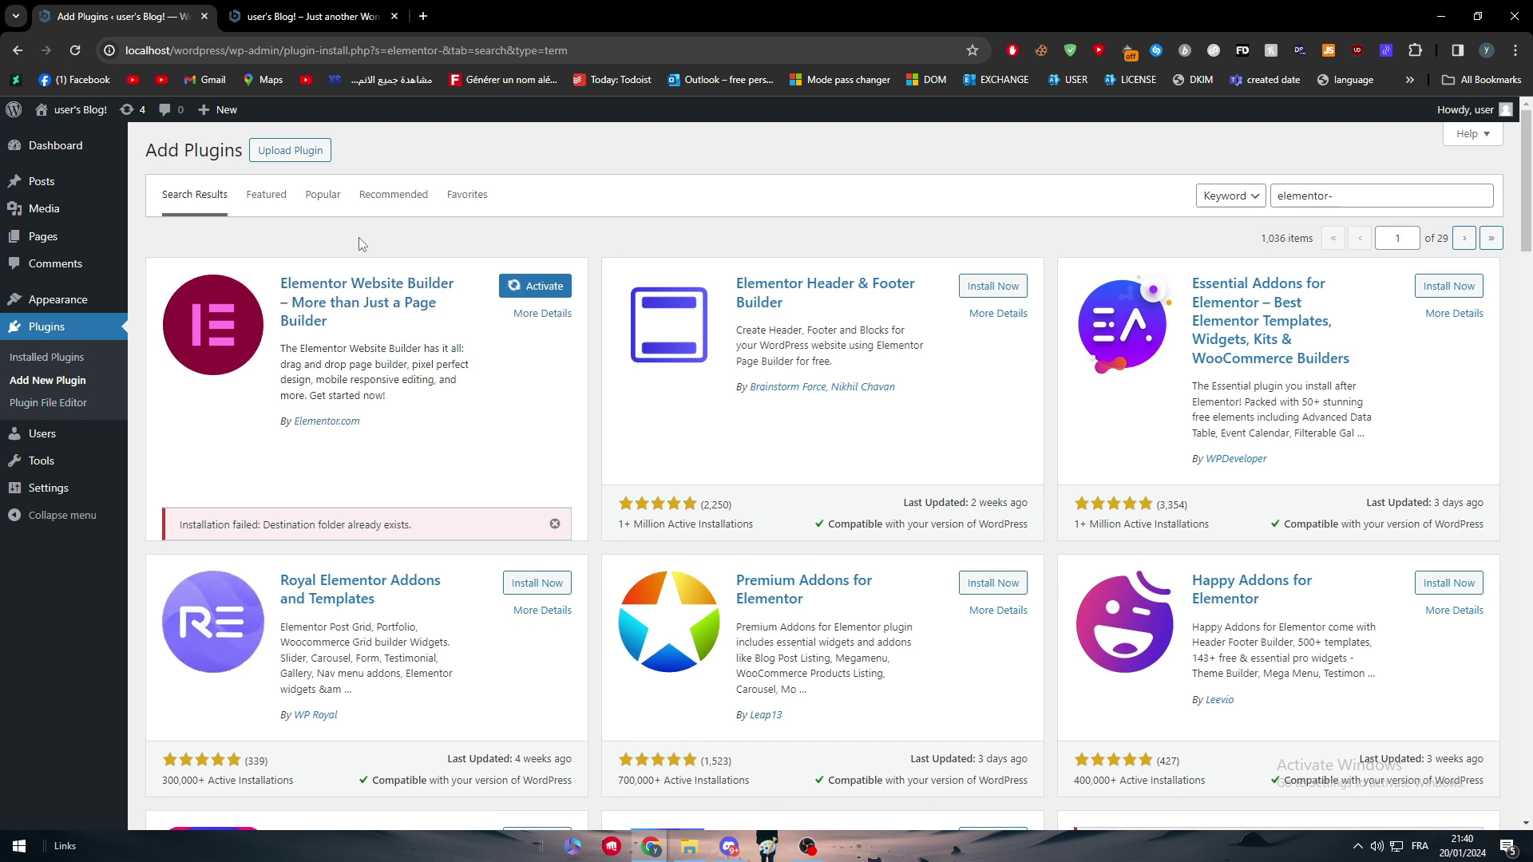
{"action": "left_click", "coordinate": [555, 524]}
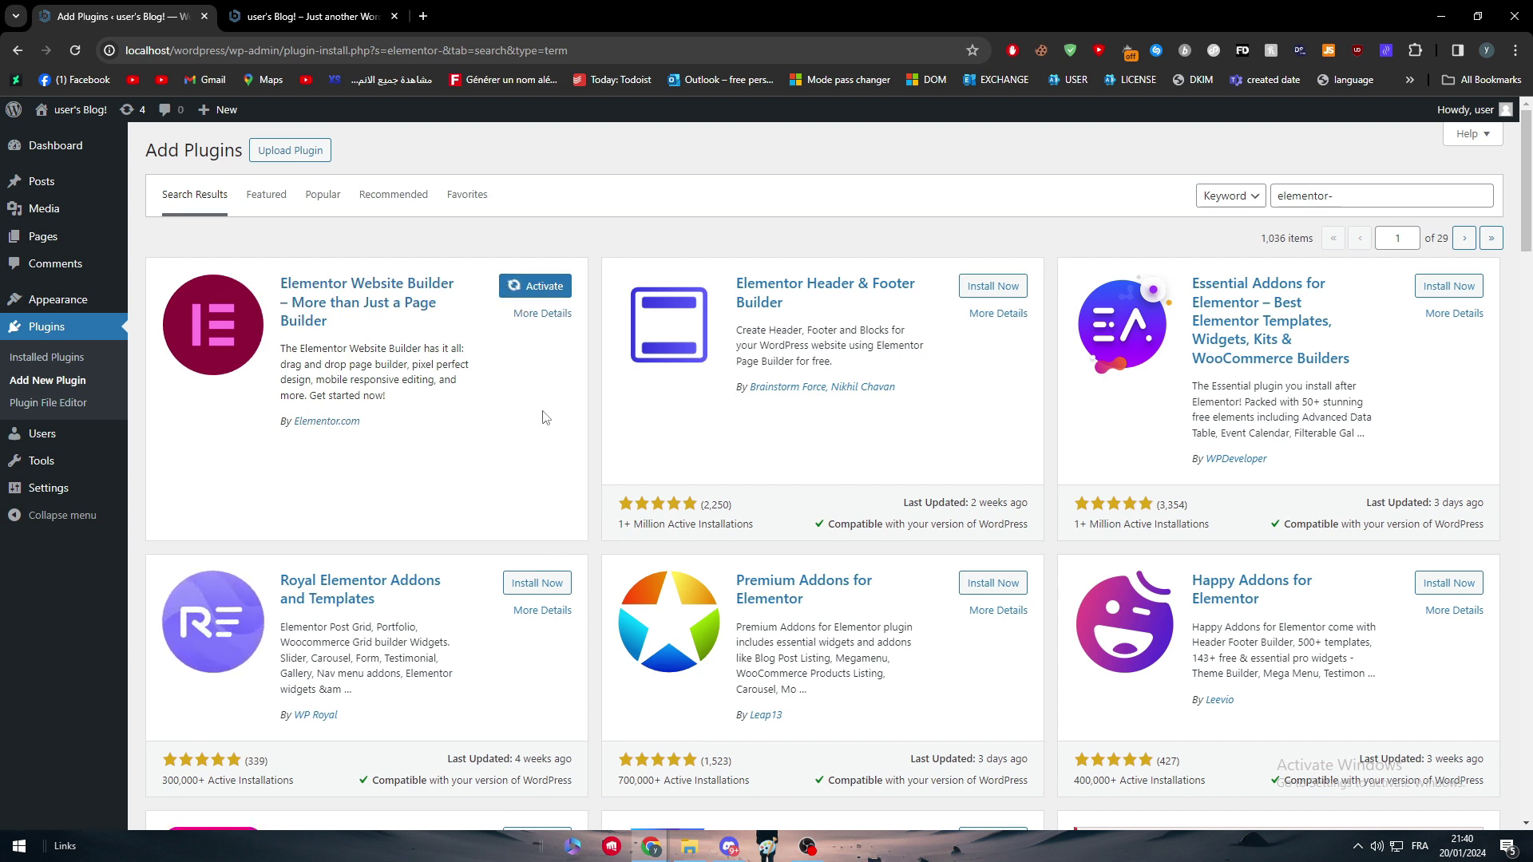
{"action": "left_click", "coordinate": [526, 287]}
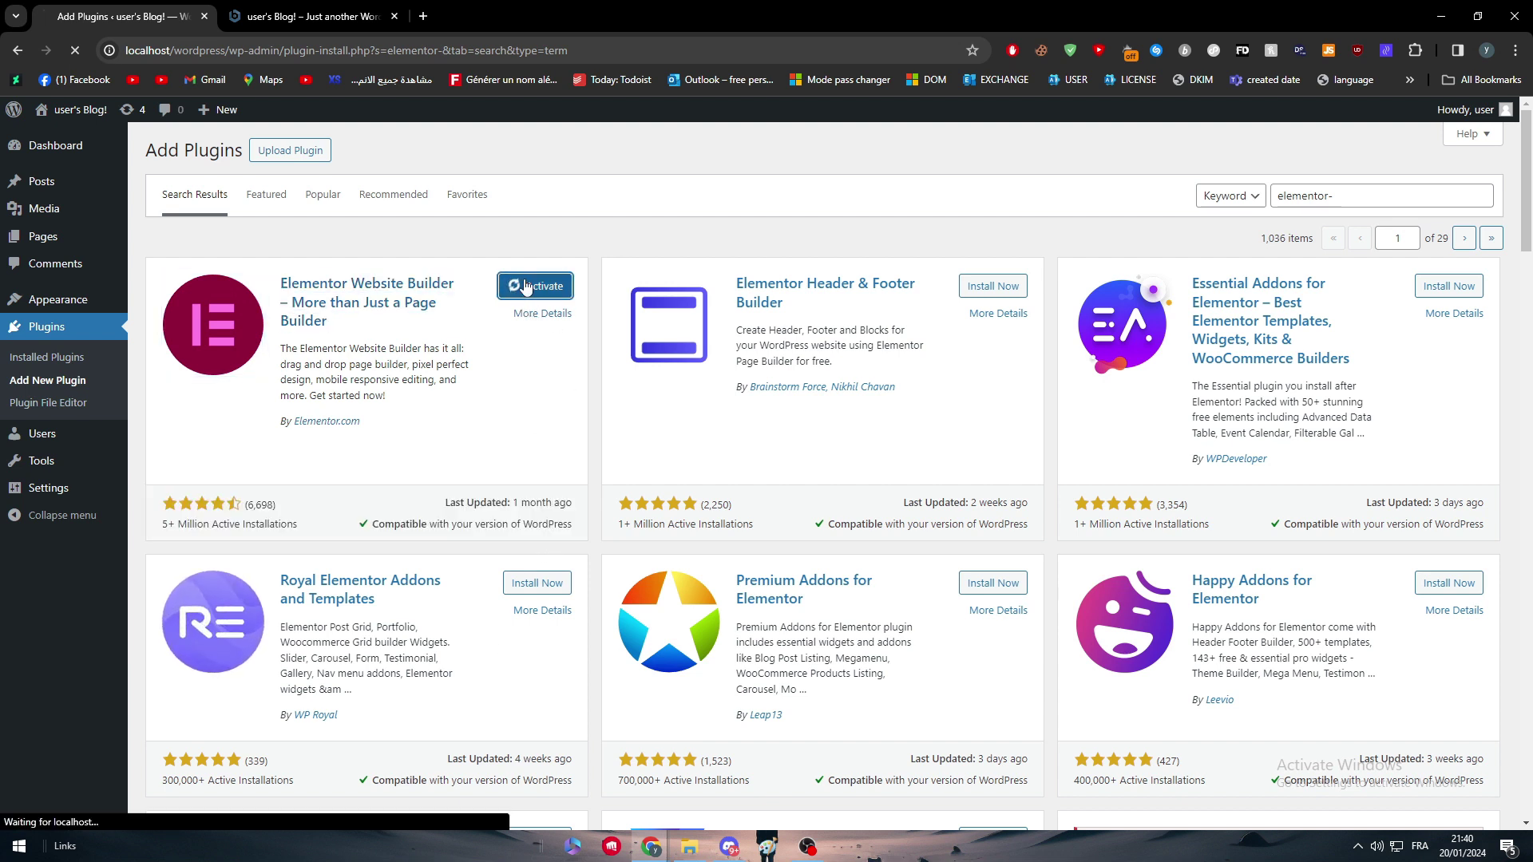
Reload Installed Plugins after the error and confirm Elementor appears under Active plugins
{"action": "left_click", "coordinate": [47, 361]}
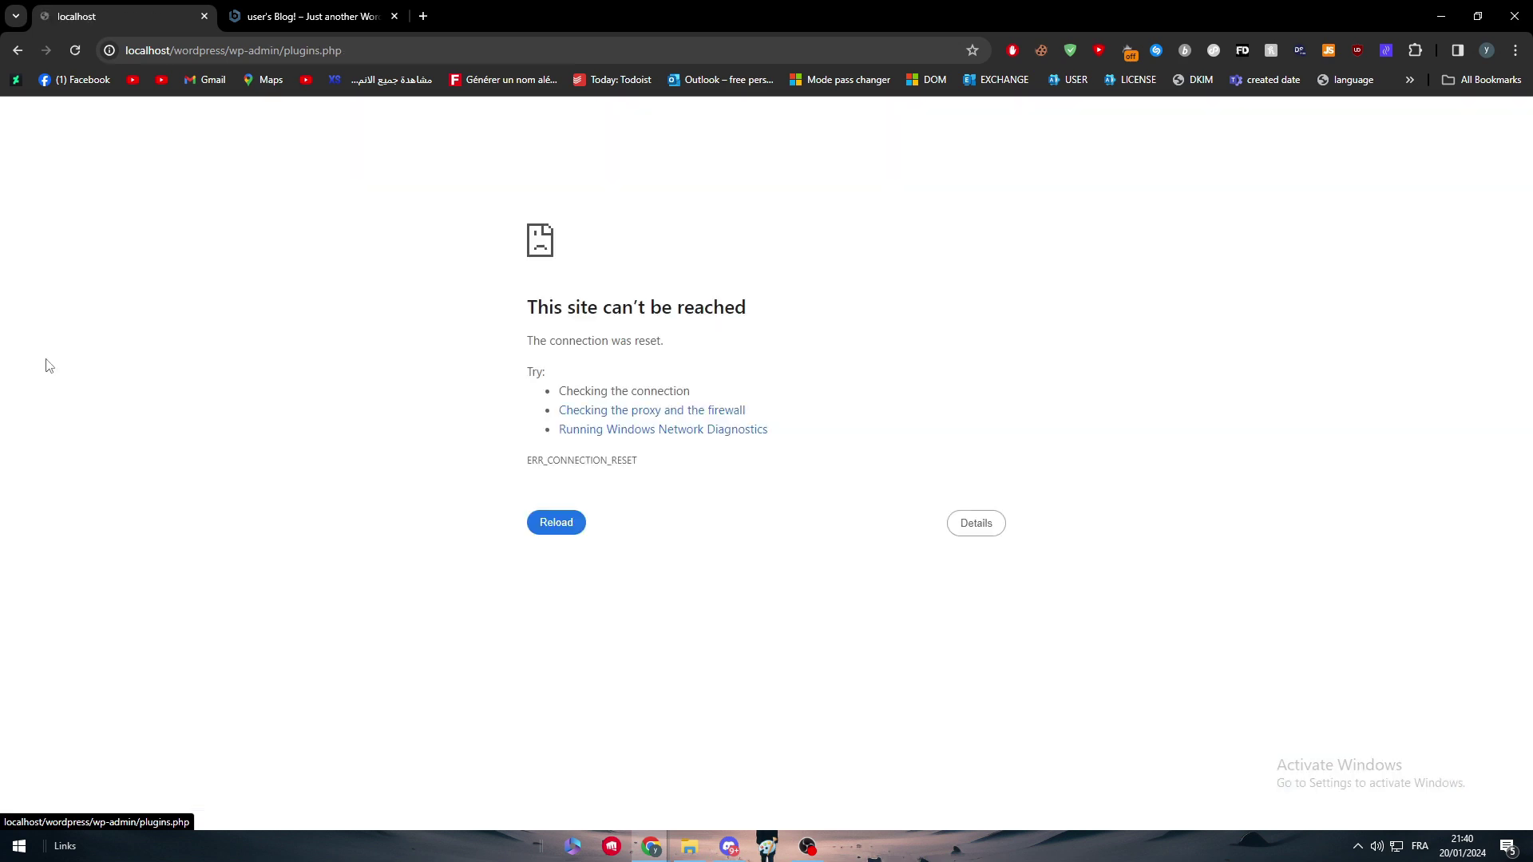
{"action": "left_click", "coordinate": [74, 51]}
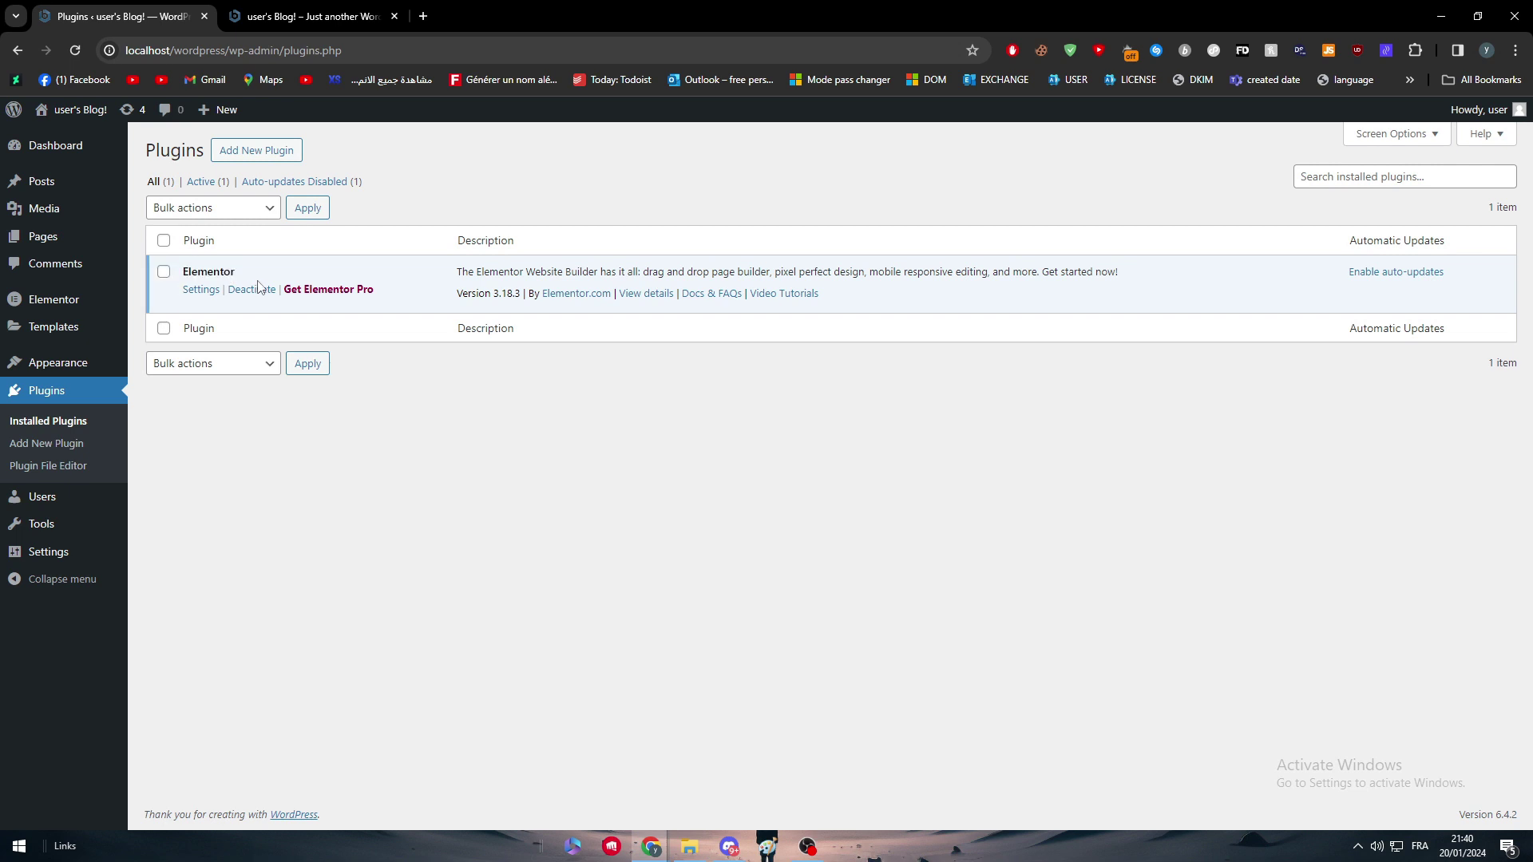
{"action": "left_click", "coordinate": [200, 182]}
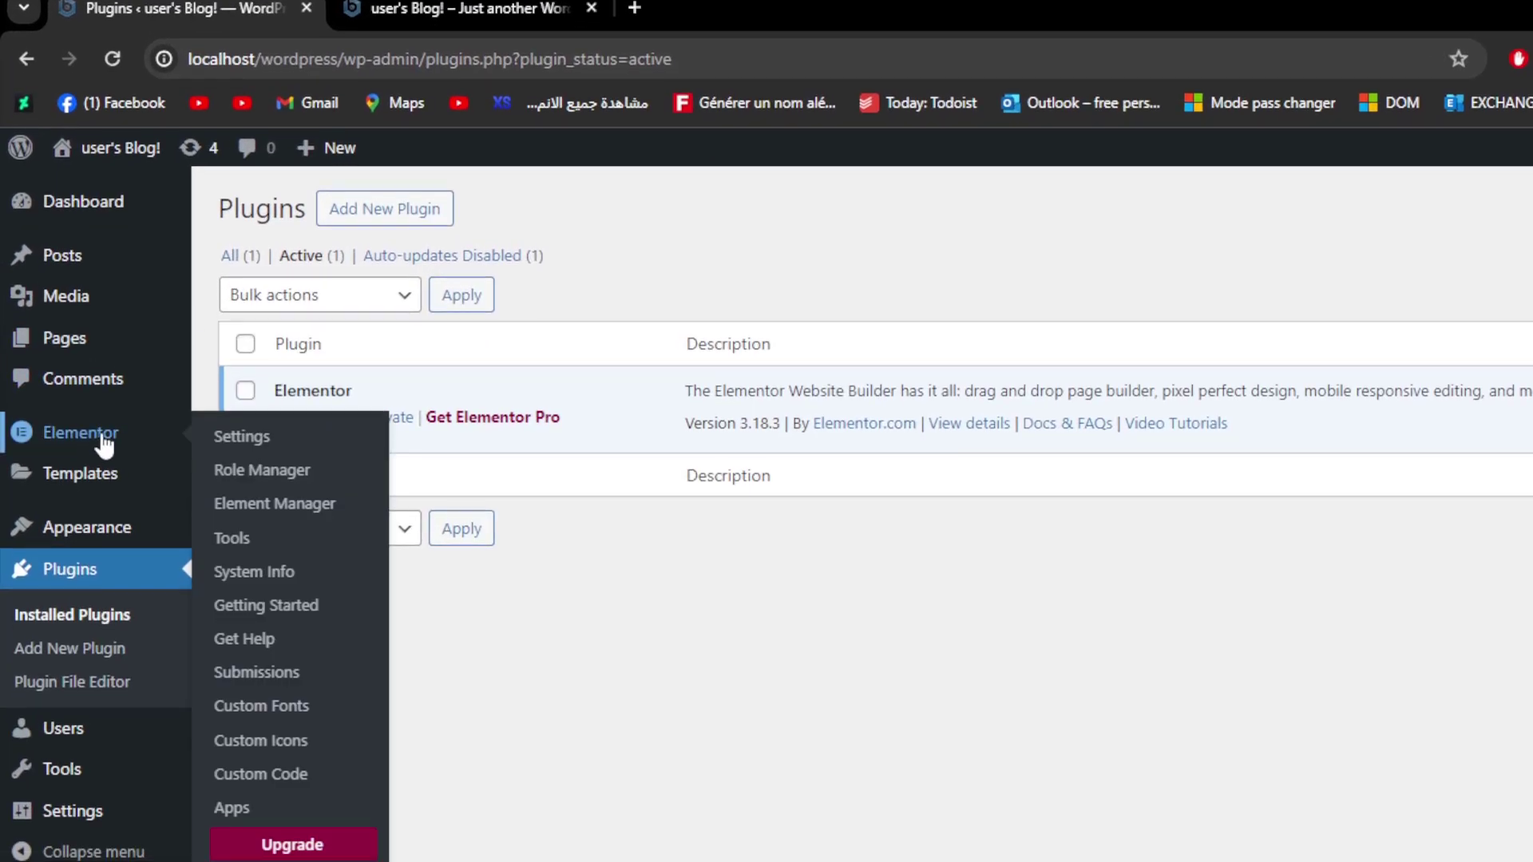
{"action": "mouse_move", "coordinate": [95, 488]}
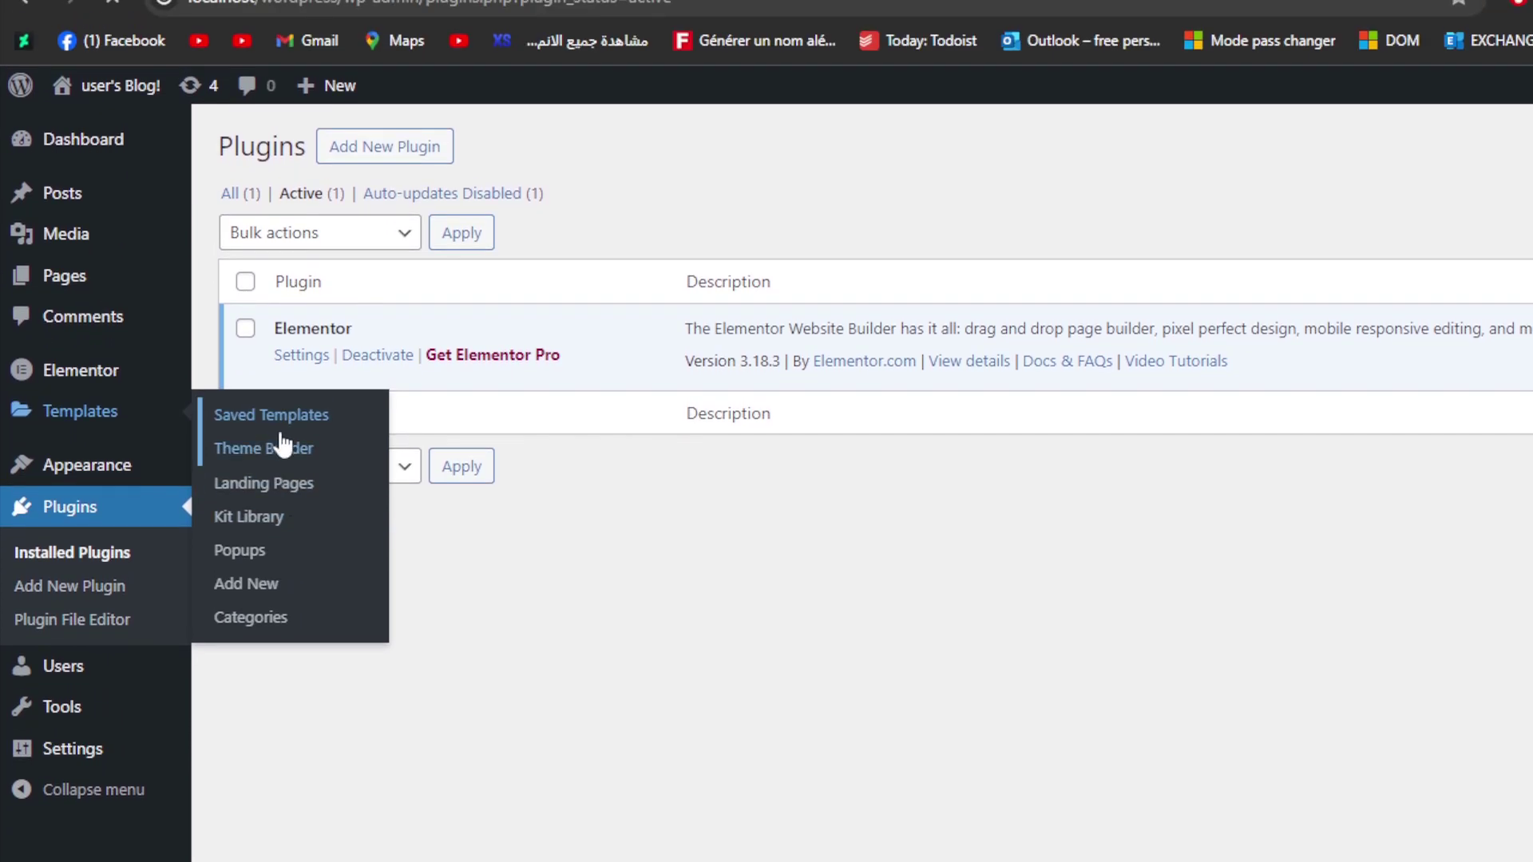
Create a new Section-type template named 'footer' from Templates > Saved Templates
{"action": "left_click", "coordinate": [275, 416]}
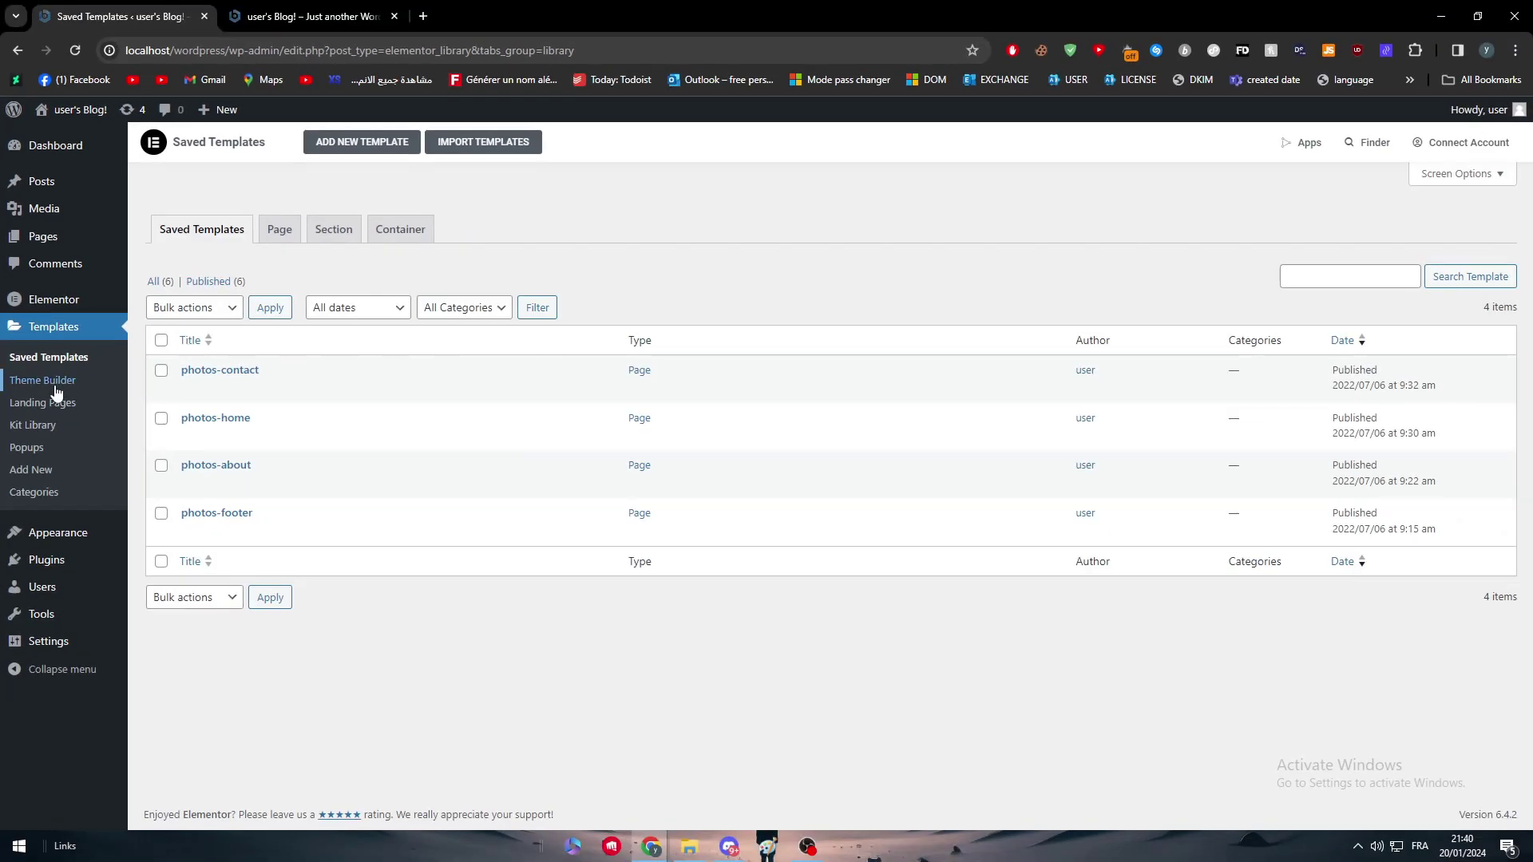
{"action": "left_click", "coordinate": [55, 387]}
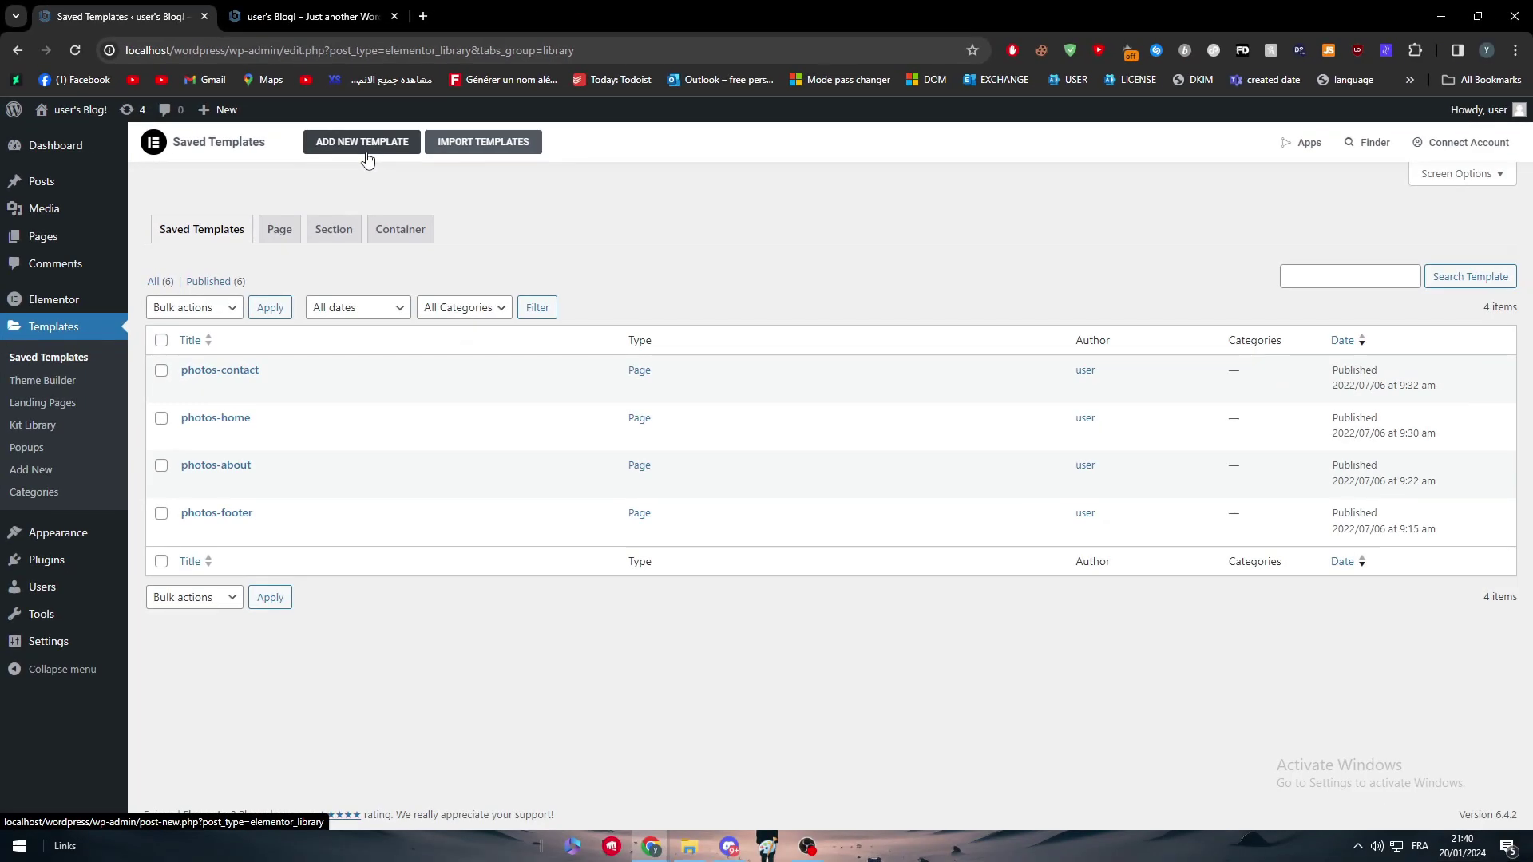
{"action": "left_click", "coordinate": [551, 240]}
{"action": "left_click", "coordinate": [1033, 453]}
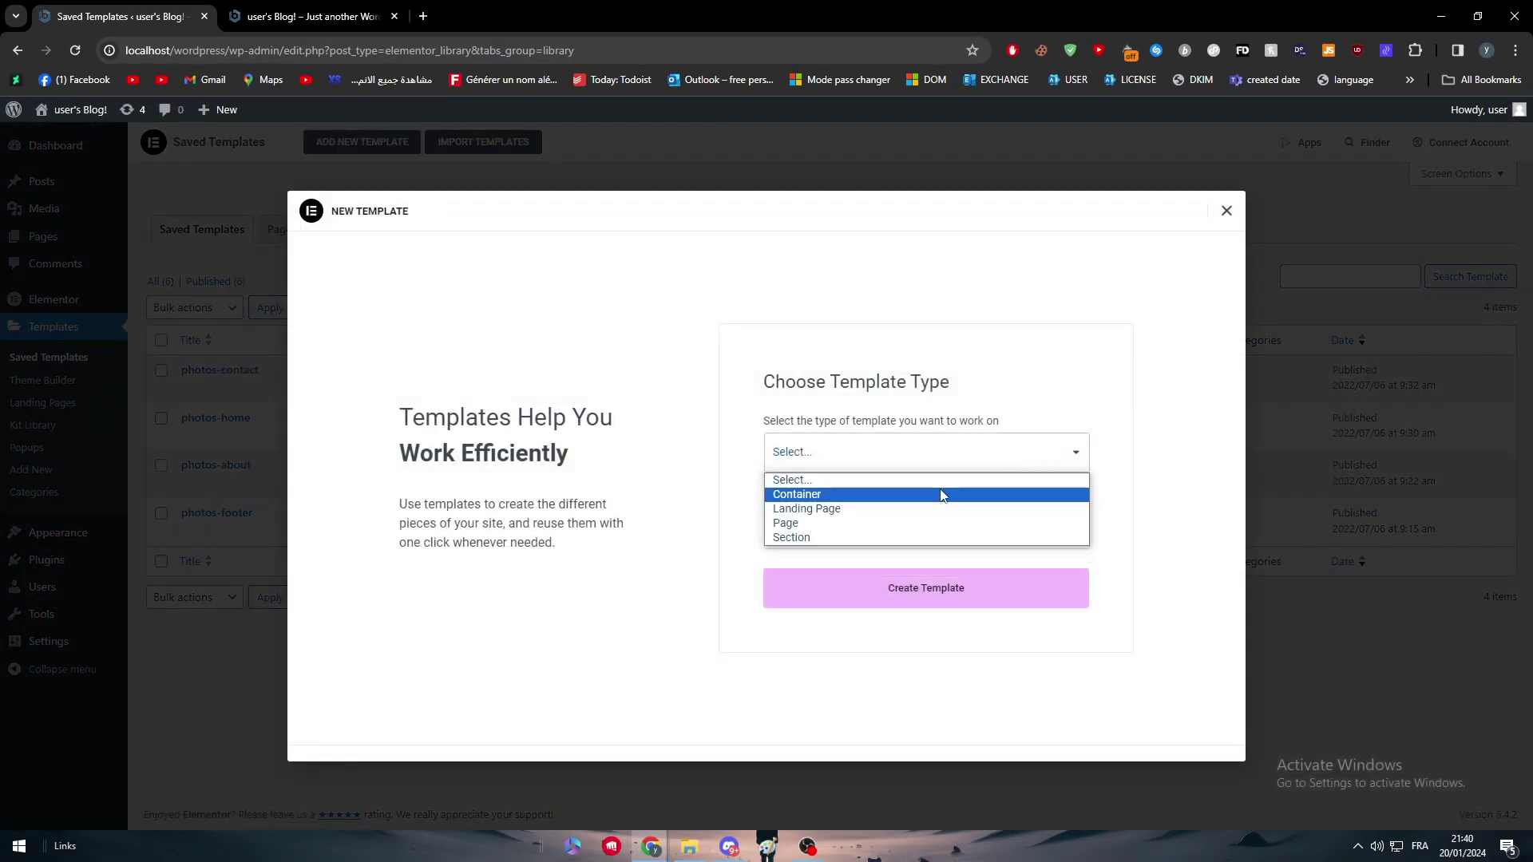
{"action": "left_click", "coordinate": [810, 508]}
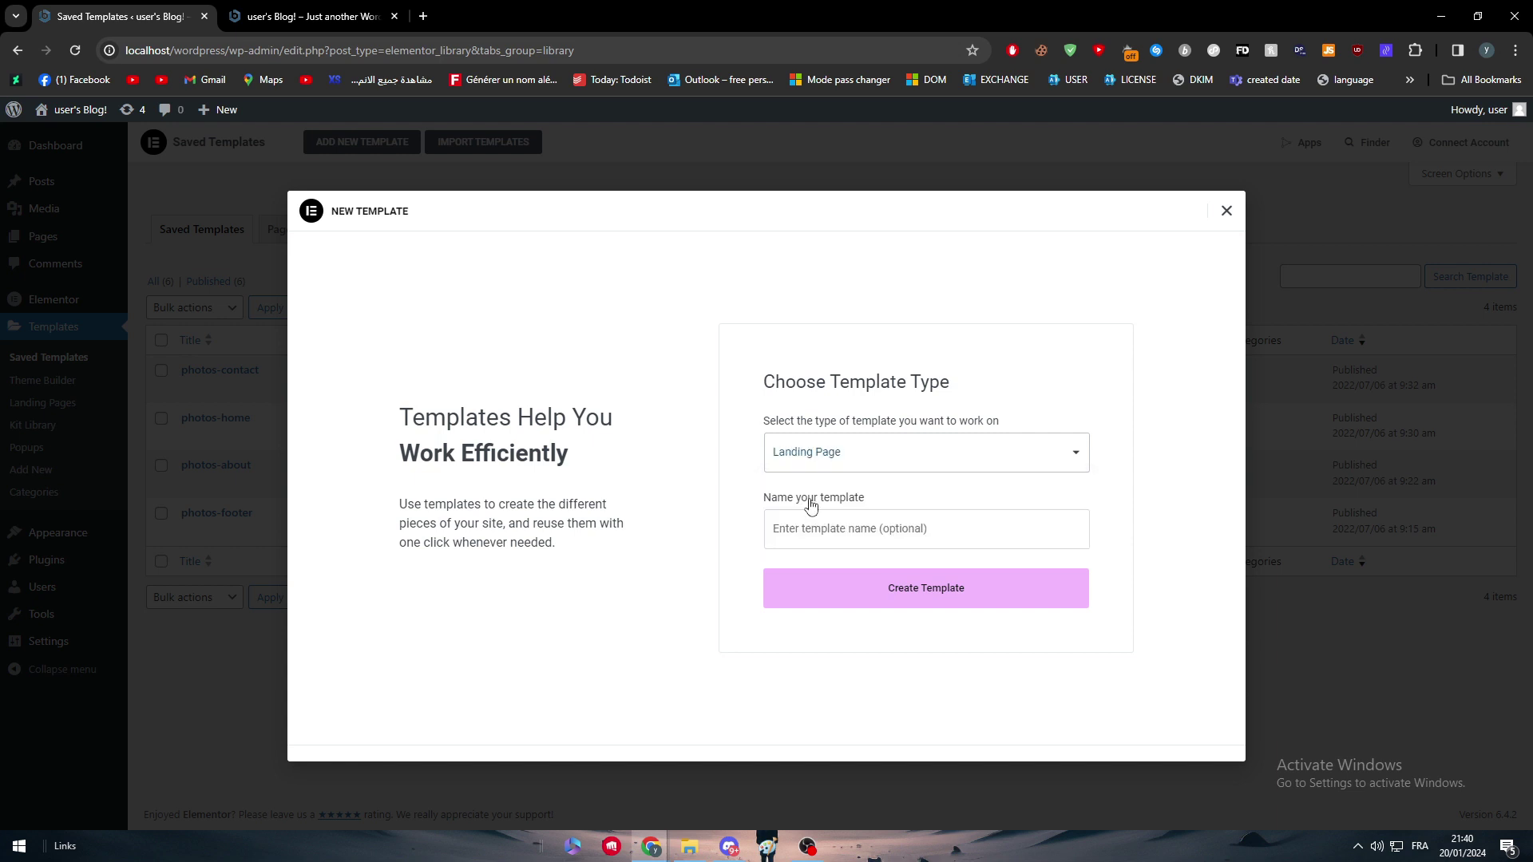
{"action": "left_click", "coordinate": [806, 452]}
{"action": "left_click", "coordinate": [811, 538]}
{"action": "type", "text": "footer"}
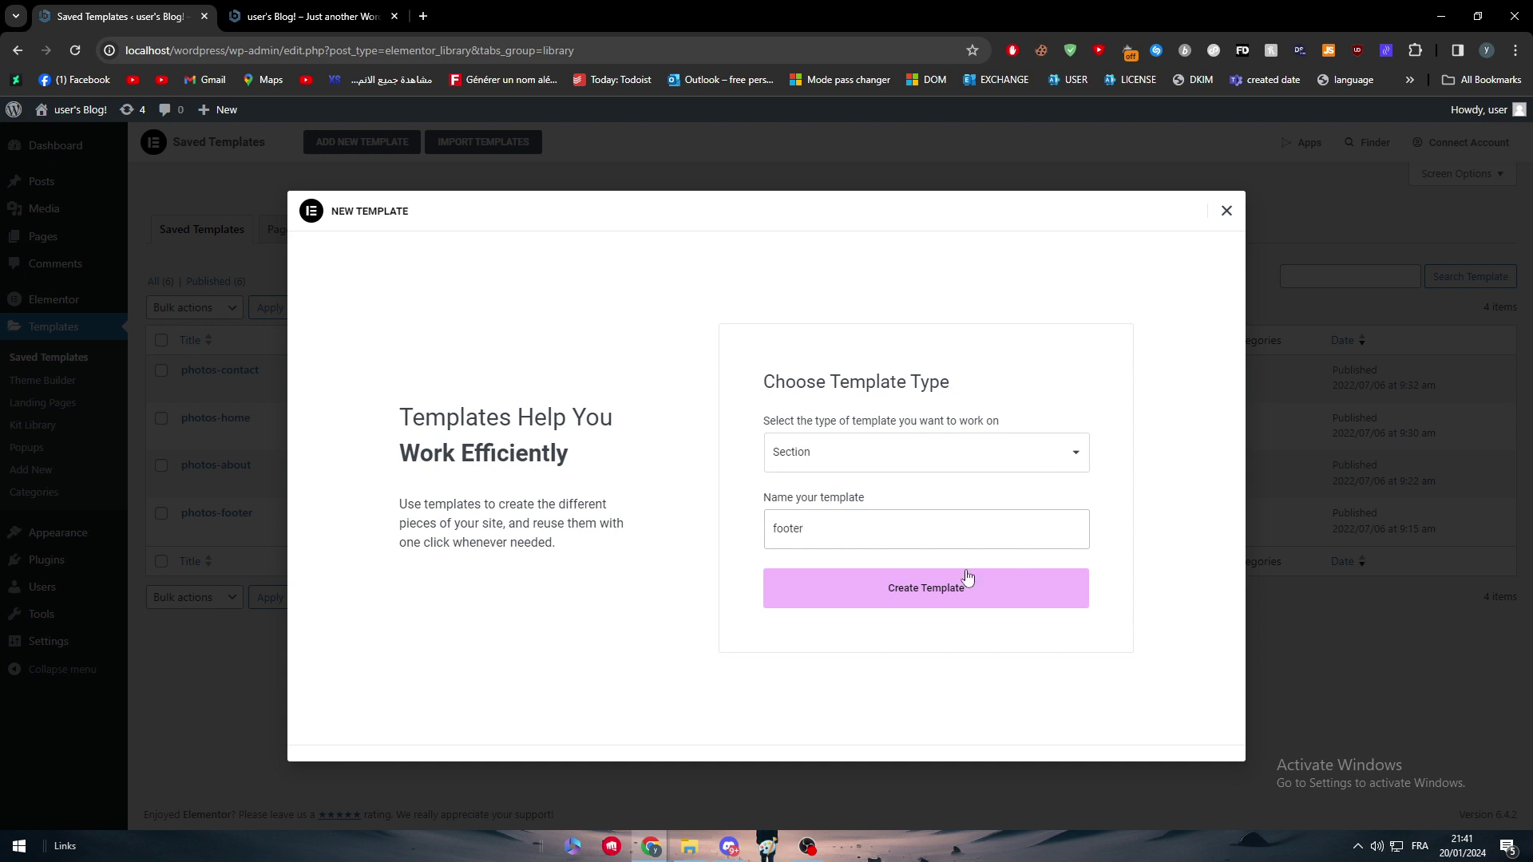
{"action": "left_click", "coordinate": [898, 597]}
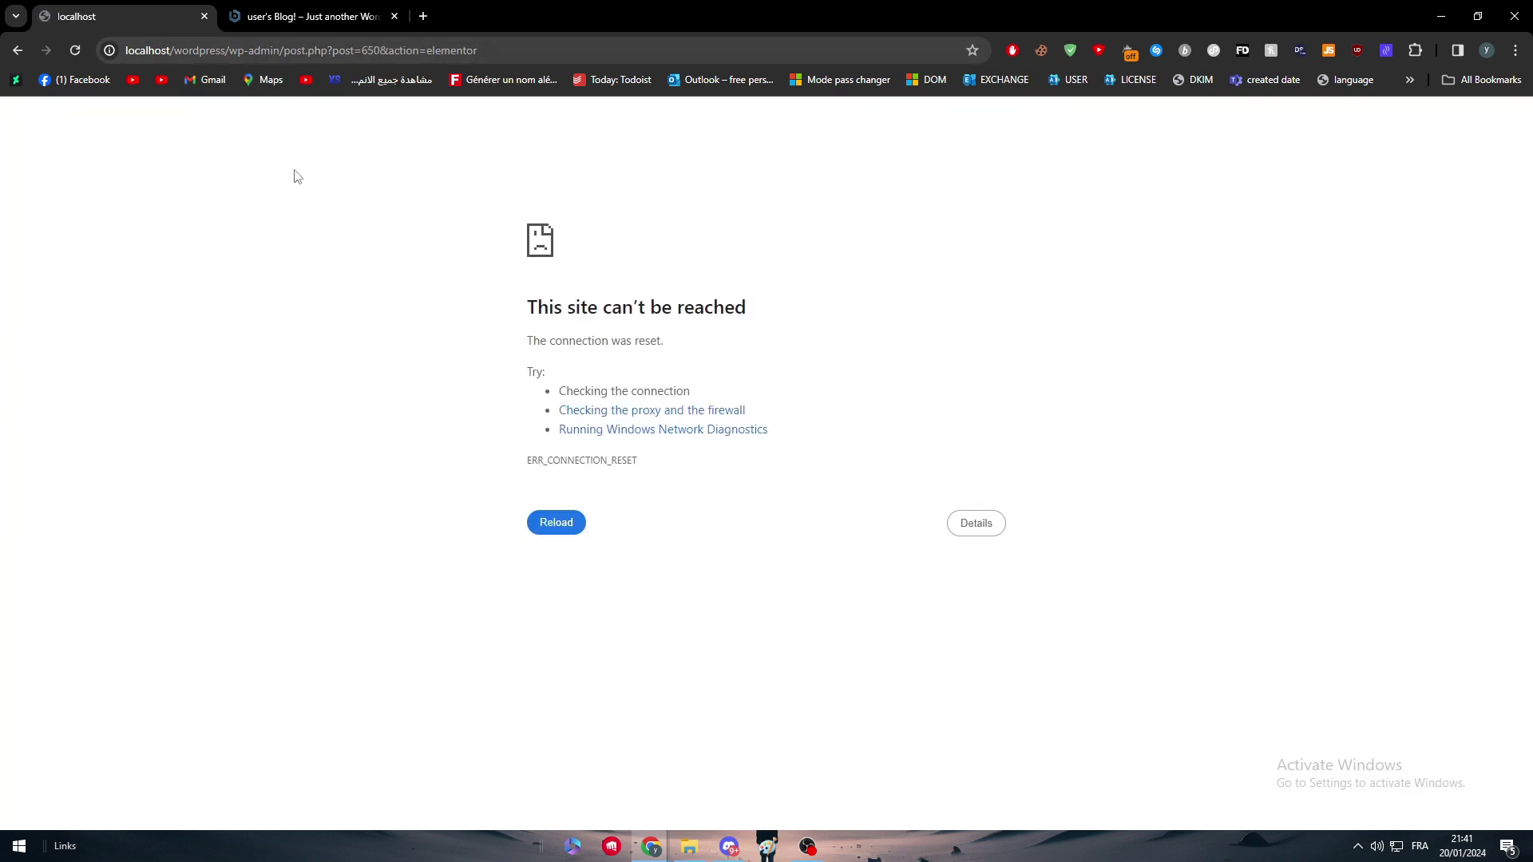
After retrying the failed page, open the footer draft from Saved Templates in Elementor
{"action": "left_click", "coordinate": [304, 42]}
{"action": "key", "text": "Return"}
{"action": "left_click", "coordinate": [383, 50]}
{"action": "key", "text": "Return"}
{"action": "left_click", "coordinate": [19, 51]}
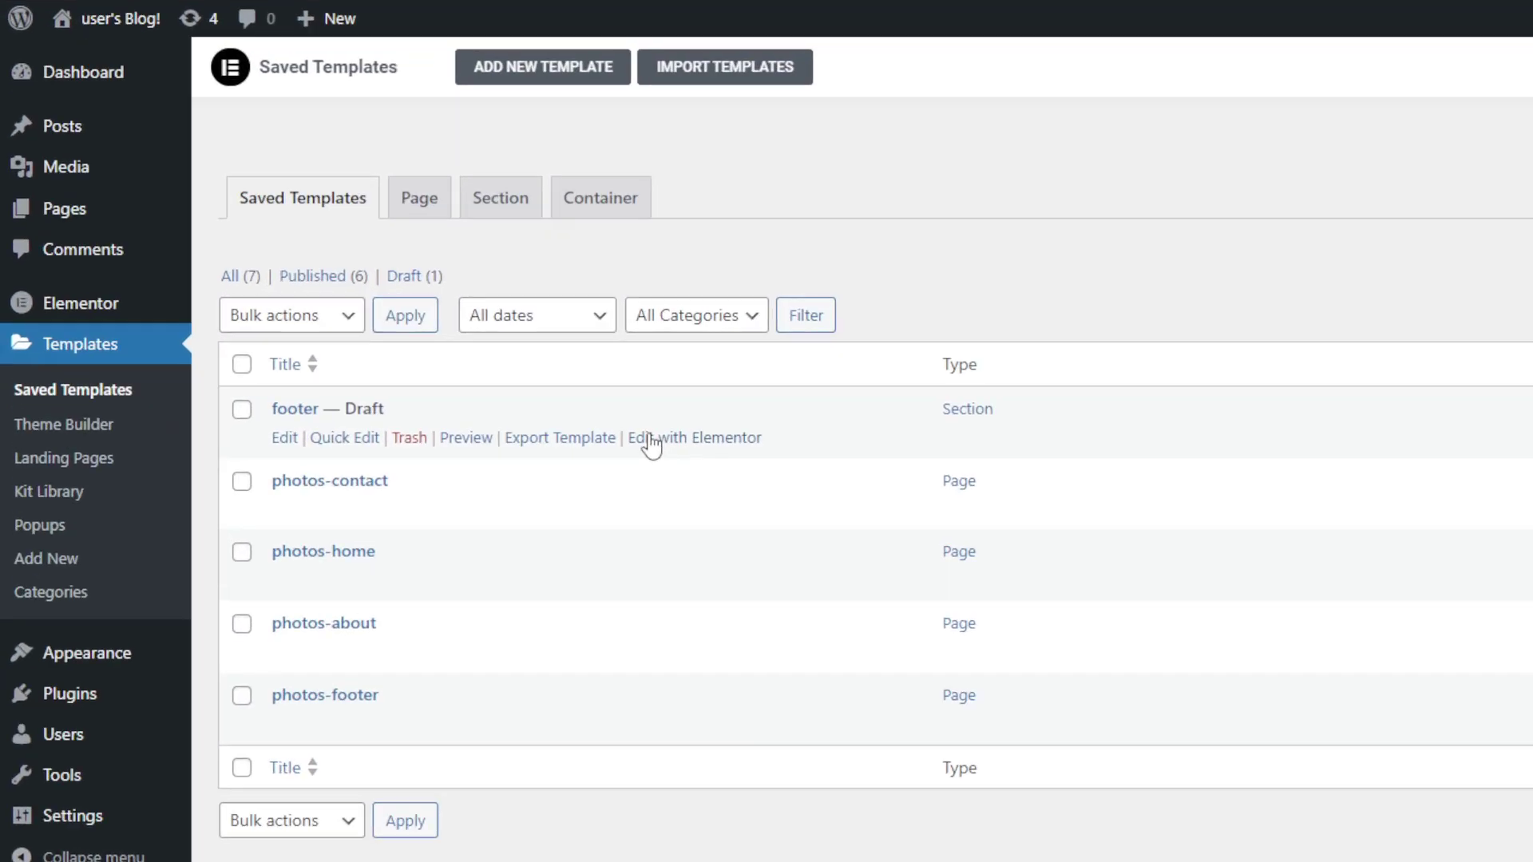
{"action": "left_click", "coordinate": [667, 438]}
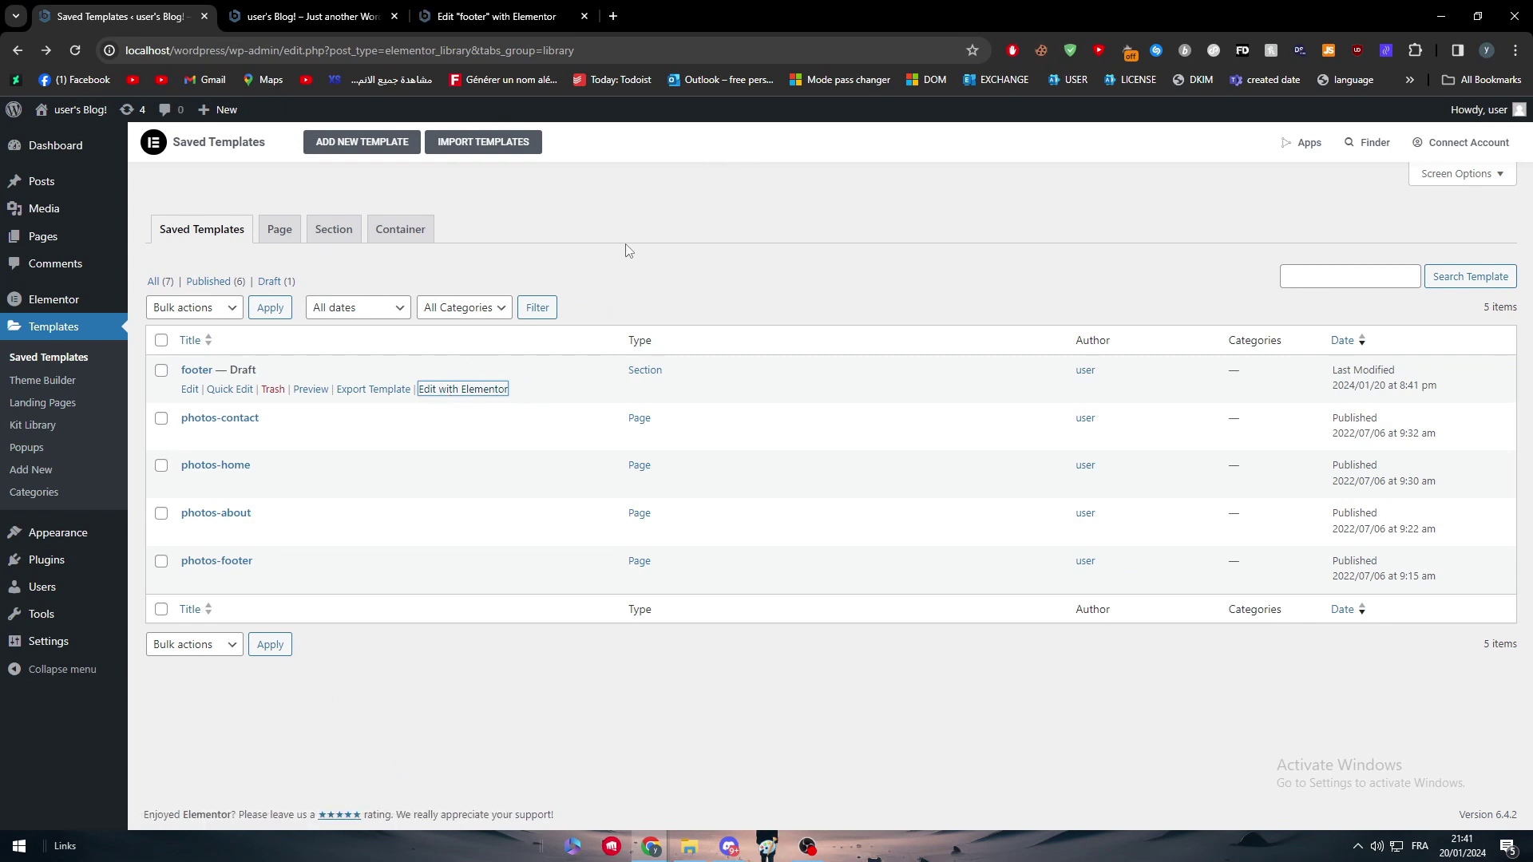
Dismiss the Notifications dialog and drop a Container onto the footer template's empty canvas
{"action": "left_click", "coordinate": [521, 13]}
{"action": "left_click", "coordinate": [990, 165]}
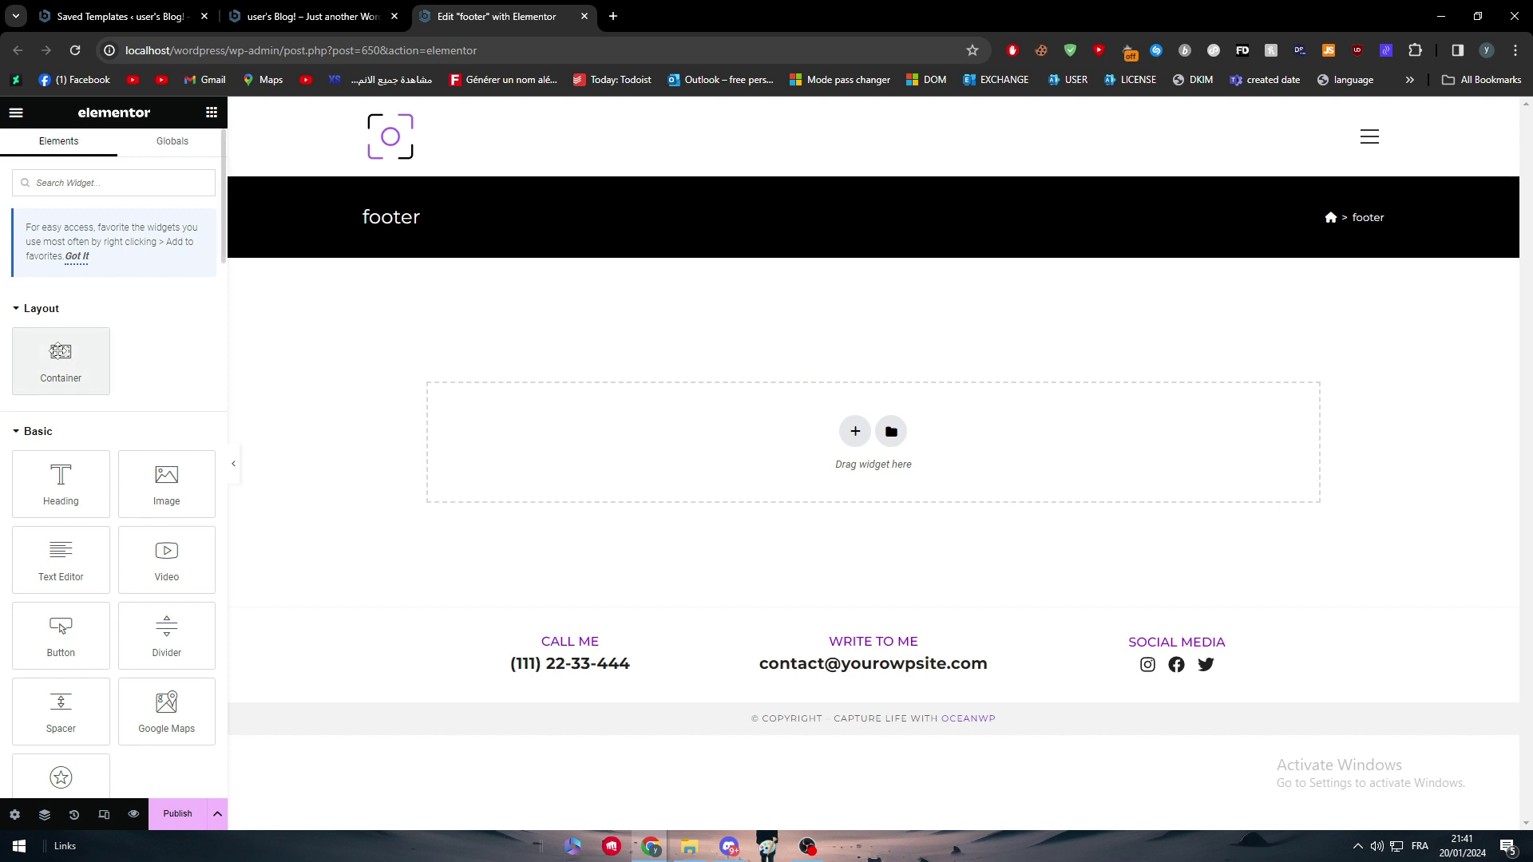
{"action": "left_click_drag", "start_coordinate": [58, 352], "coordinate": [829, 433]}
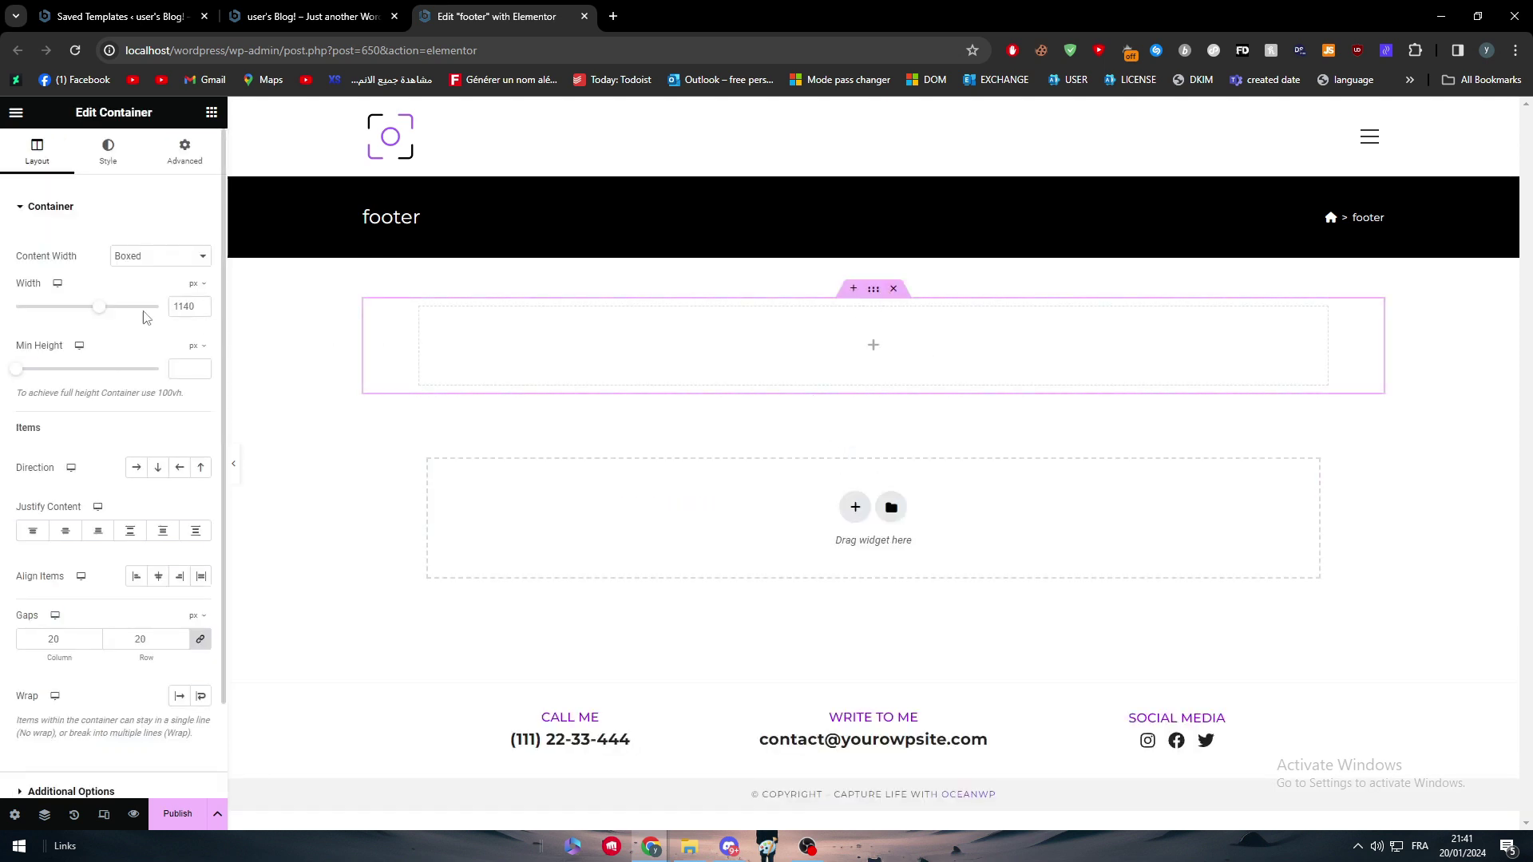
Set the container's Content Width to Full Width (100%) and its Min Height to 217 px
{"action": "left_click_drag", "start_coordinate": [101, 317], "coordinate": [130, 317]}
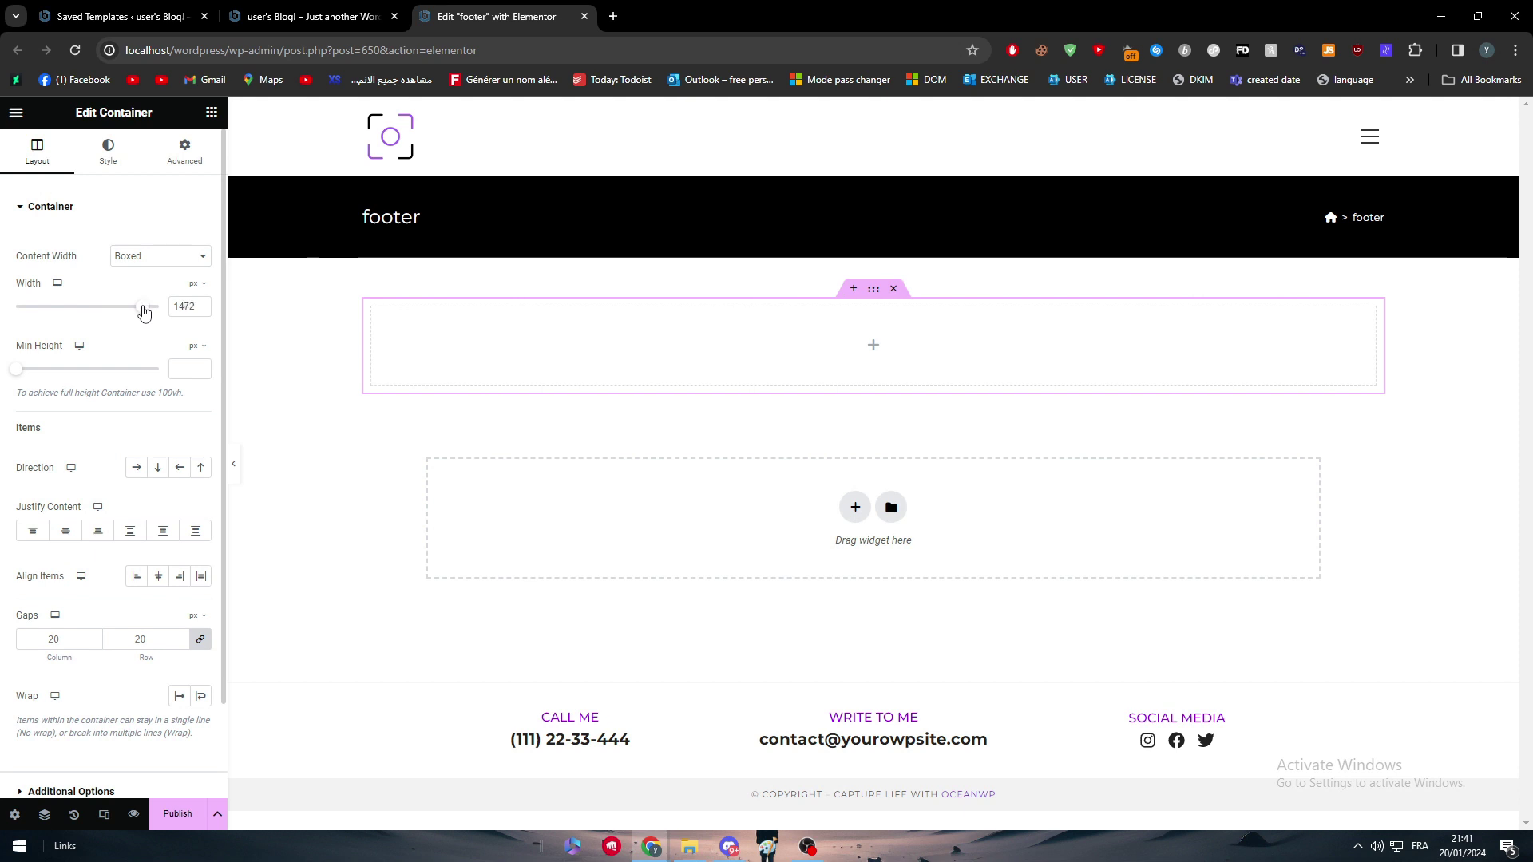
{"action": "mouse_move", "coordinate": [18, 371]}
{"action": "left_mouse_down"}
{"action": "mouse_move", "coordinate": [100, 375]}
{"action": "mouse_move", "coordinate": [37, 376]}
{"action": "left_mouse_up"}
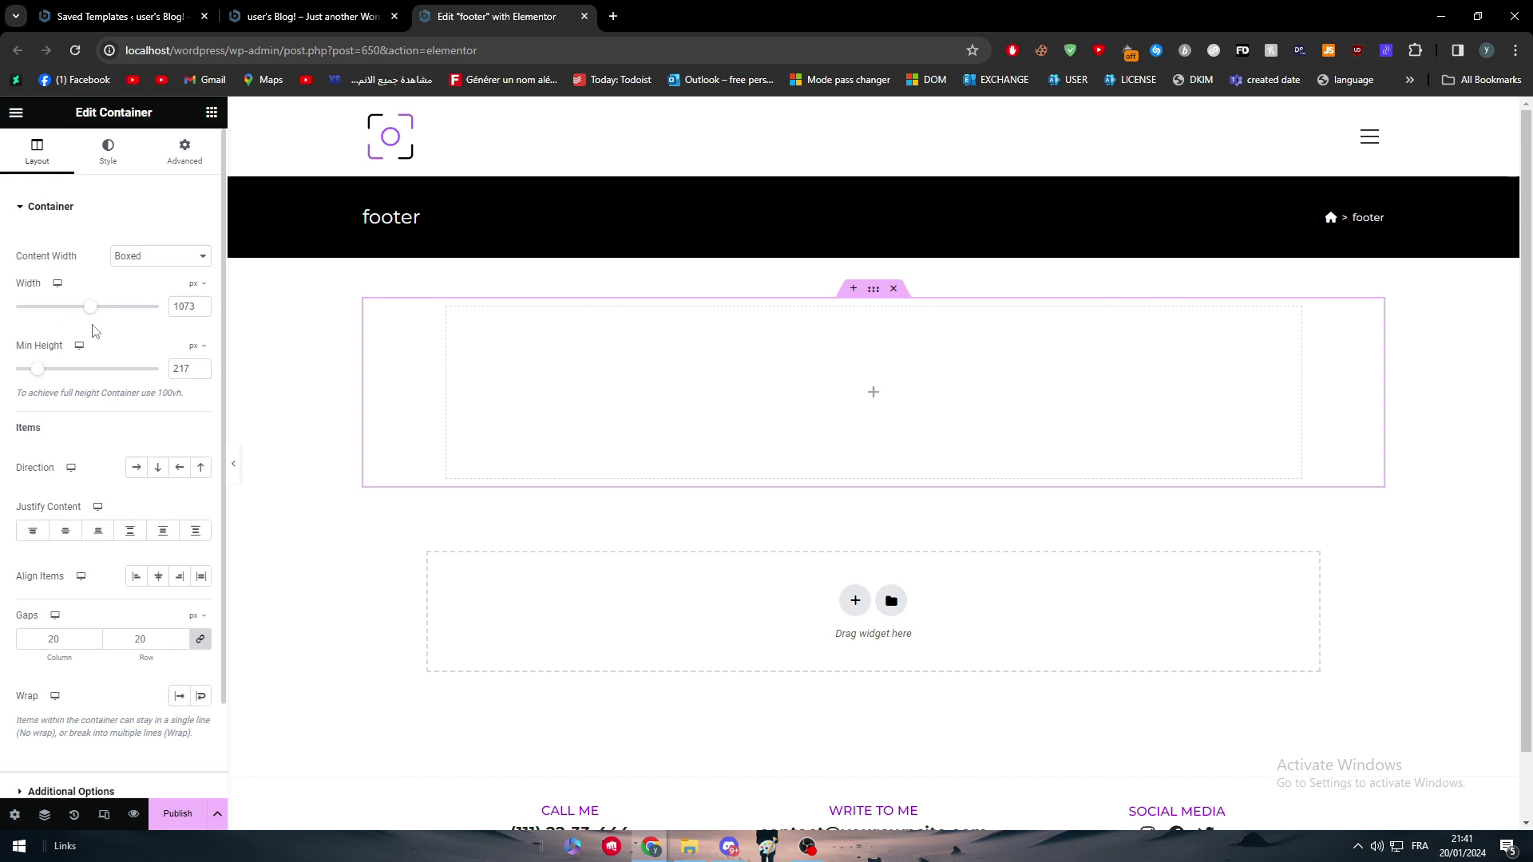
{"action": "left_click_drag", "start_coordinate": [91, 309], "coordinate": [116, 318]}
{"action": "left_click", "coordinate": [154, 259]}
{"action": "left_click", "coordinate": [154, 269]}
{"action": "left_click", "coordinate": [152, 270]}
{"action": "left_click", "coordinate": [138, 285]}
{"action": "scroll", "coordinate": [136, 500], "scroll_direction": "down", "scroll_amount": 1}
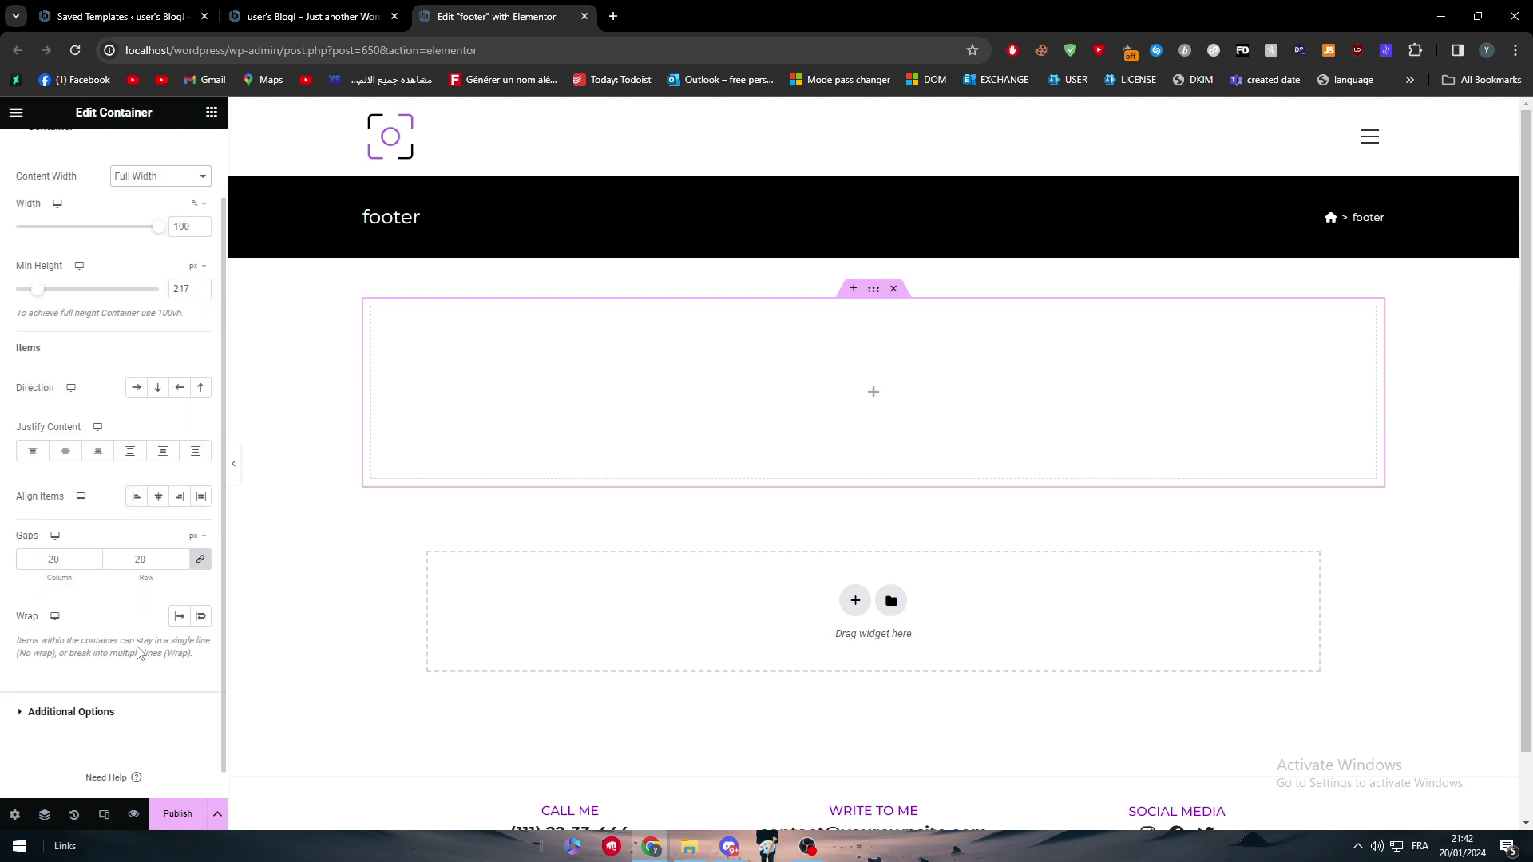
{"action": "left_click", "coordinate": [97, 713]}
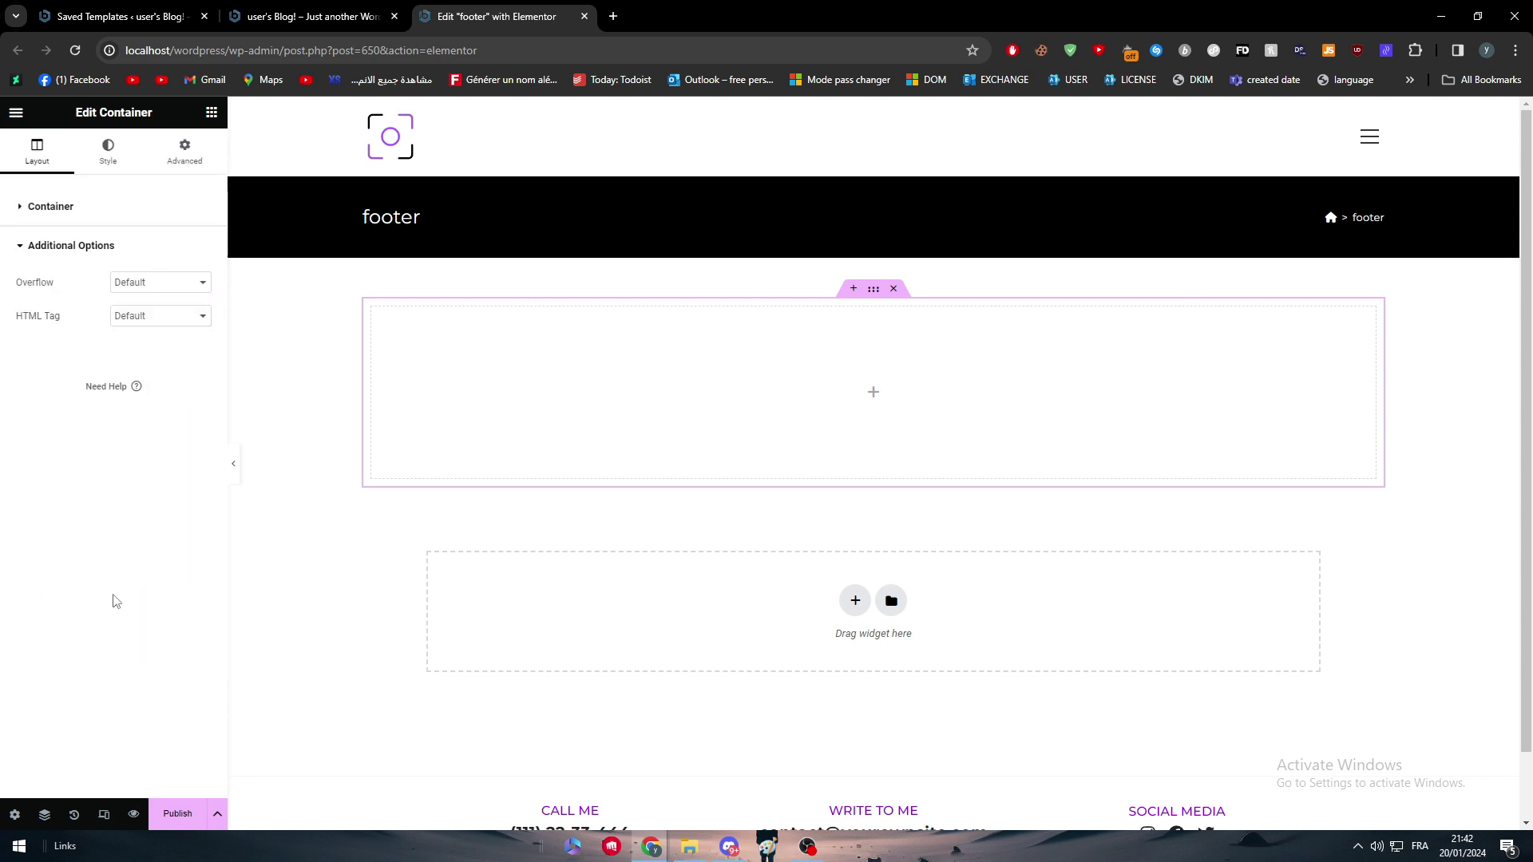
{"action": "left_click", "coordinate": [51, 209]}
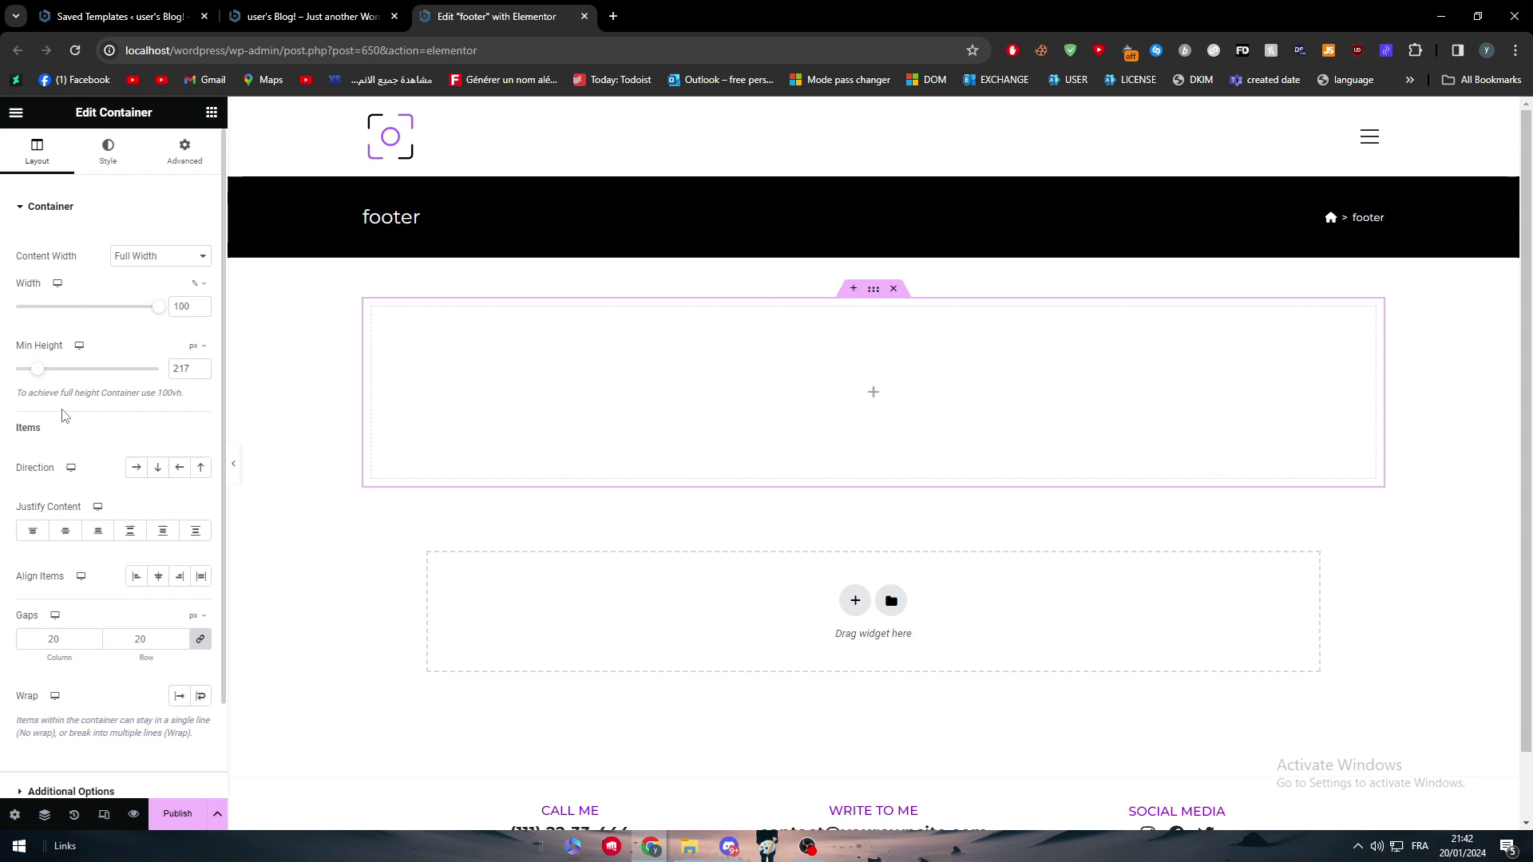
{"action": "scroll", "coordinate": [65, 478], "scroll_direction": "down", "scroll_amount": 1}
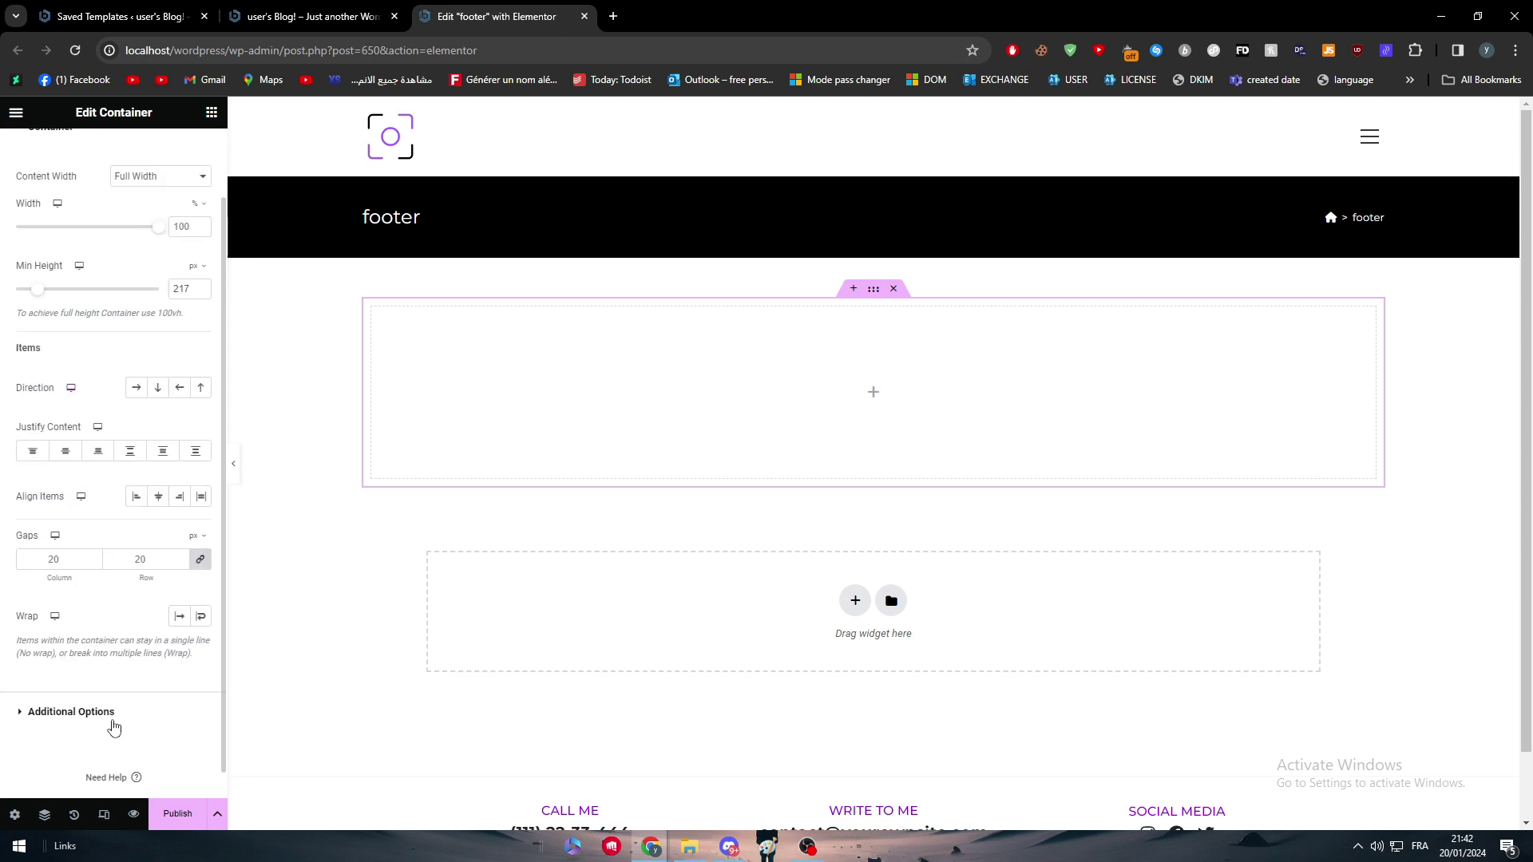
{"action": "scroll", "coordinate": [108, 240], "scroll_direction": "up", "scroll_amount": 1}
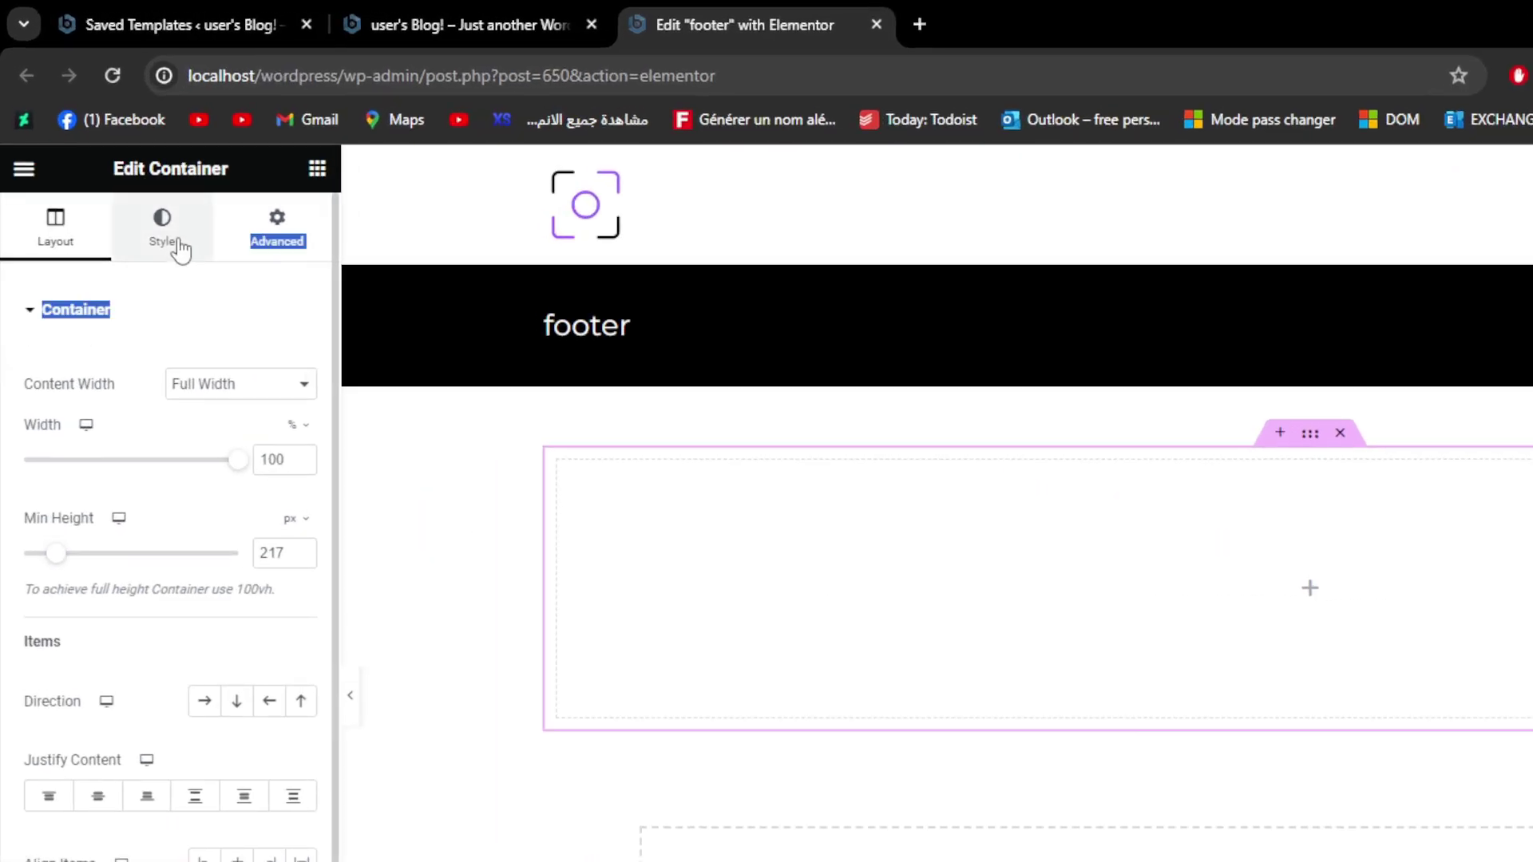
Give the container a Classic solid background colour of #BBD5E0
{"action": "left_click", "coordinate": [177, 244]}
{"action": "left_click", "coordinate": [204, 431]}
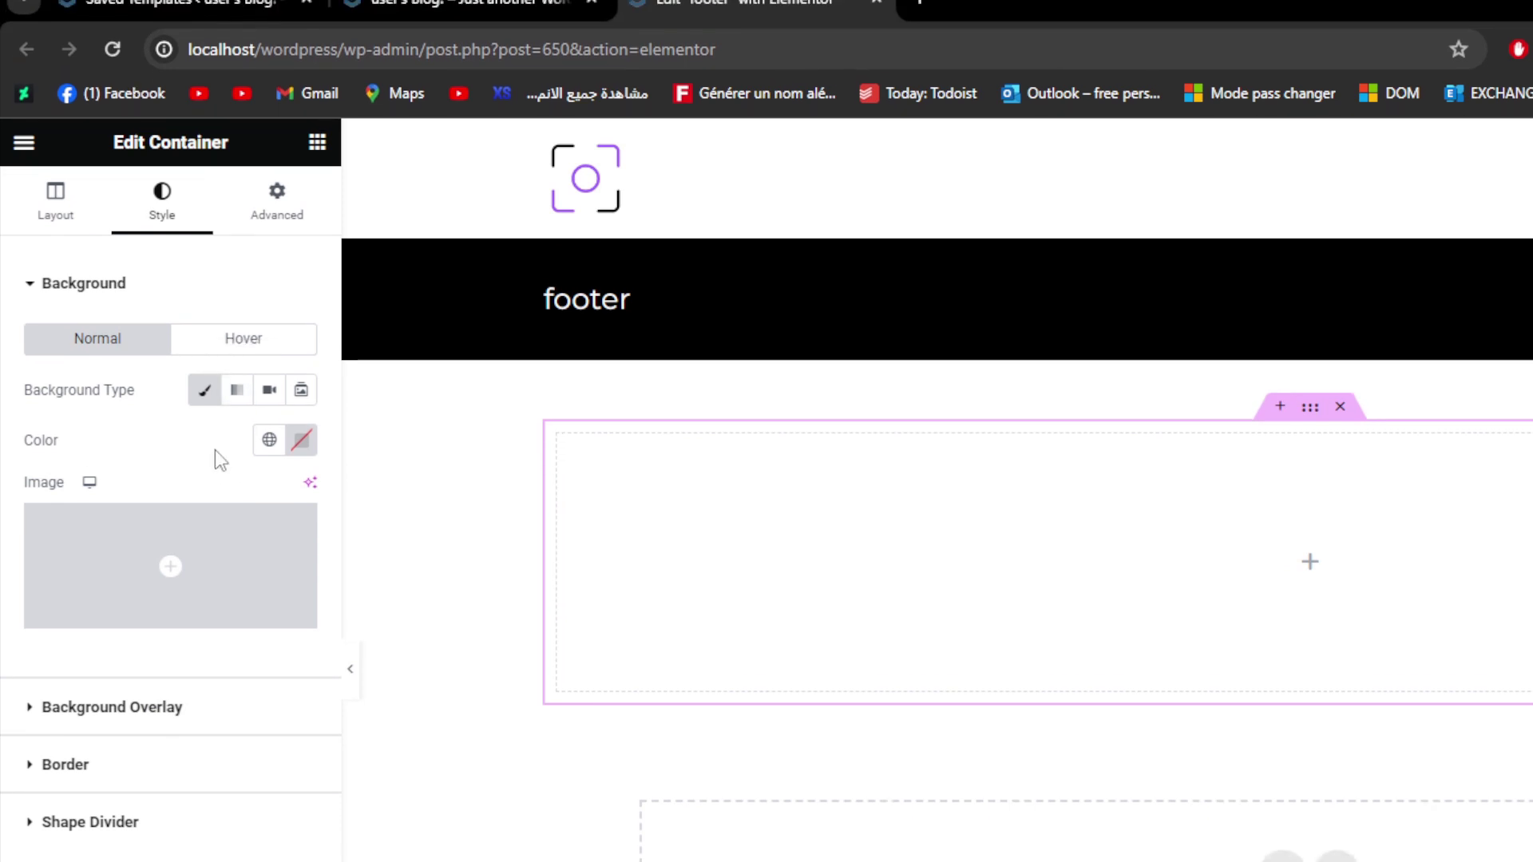
{"action": "left_click", "coordinate": [269, 440]}
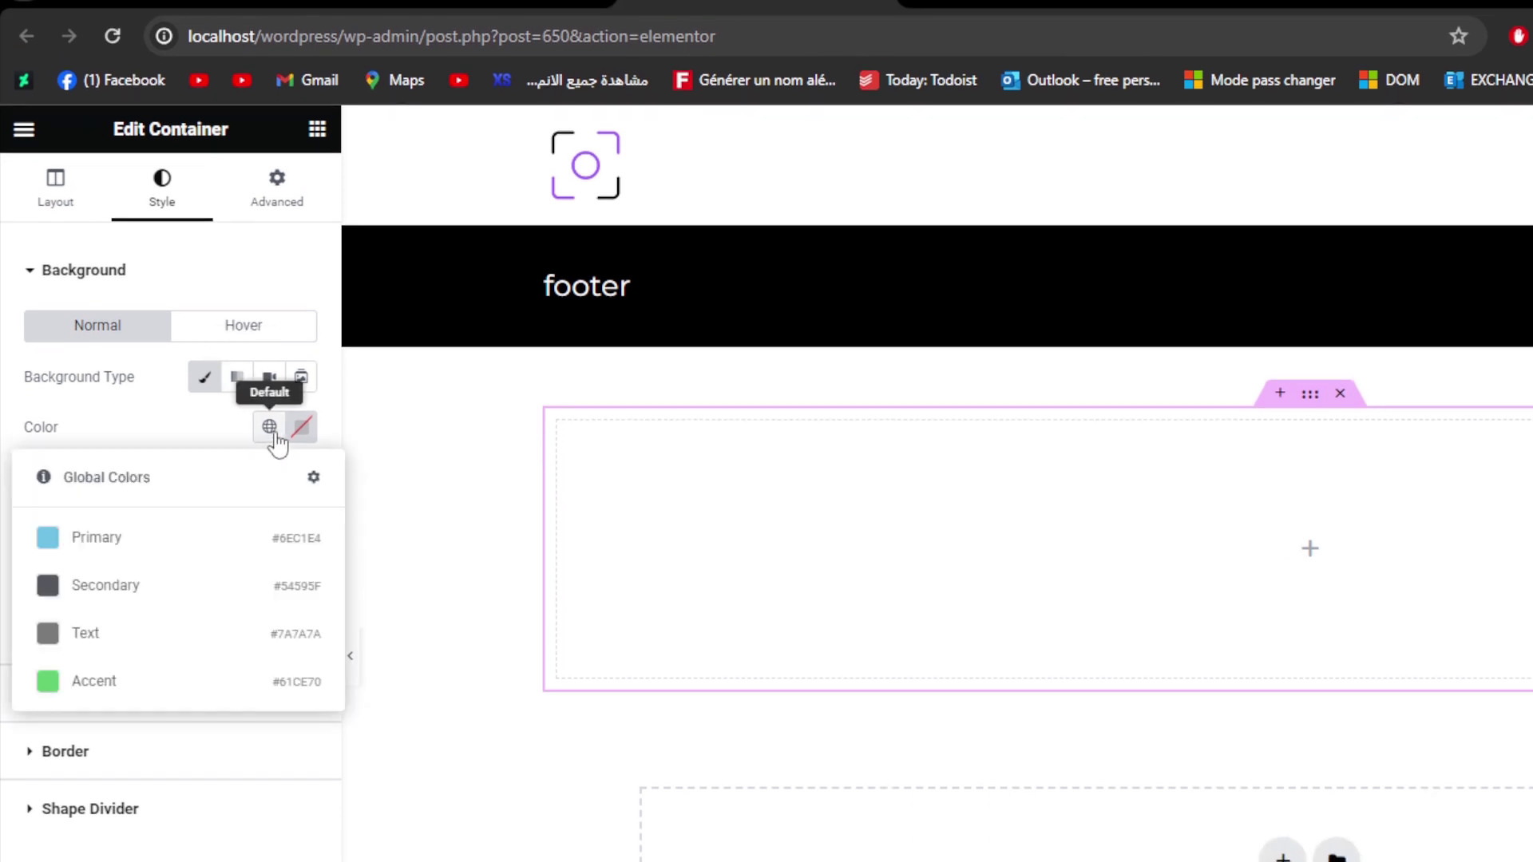
{"action": "left_click", "coordinate": [100, 550]}
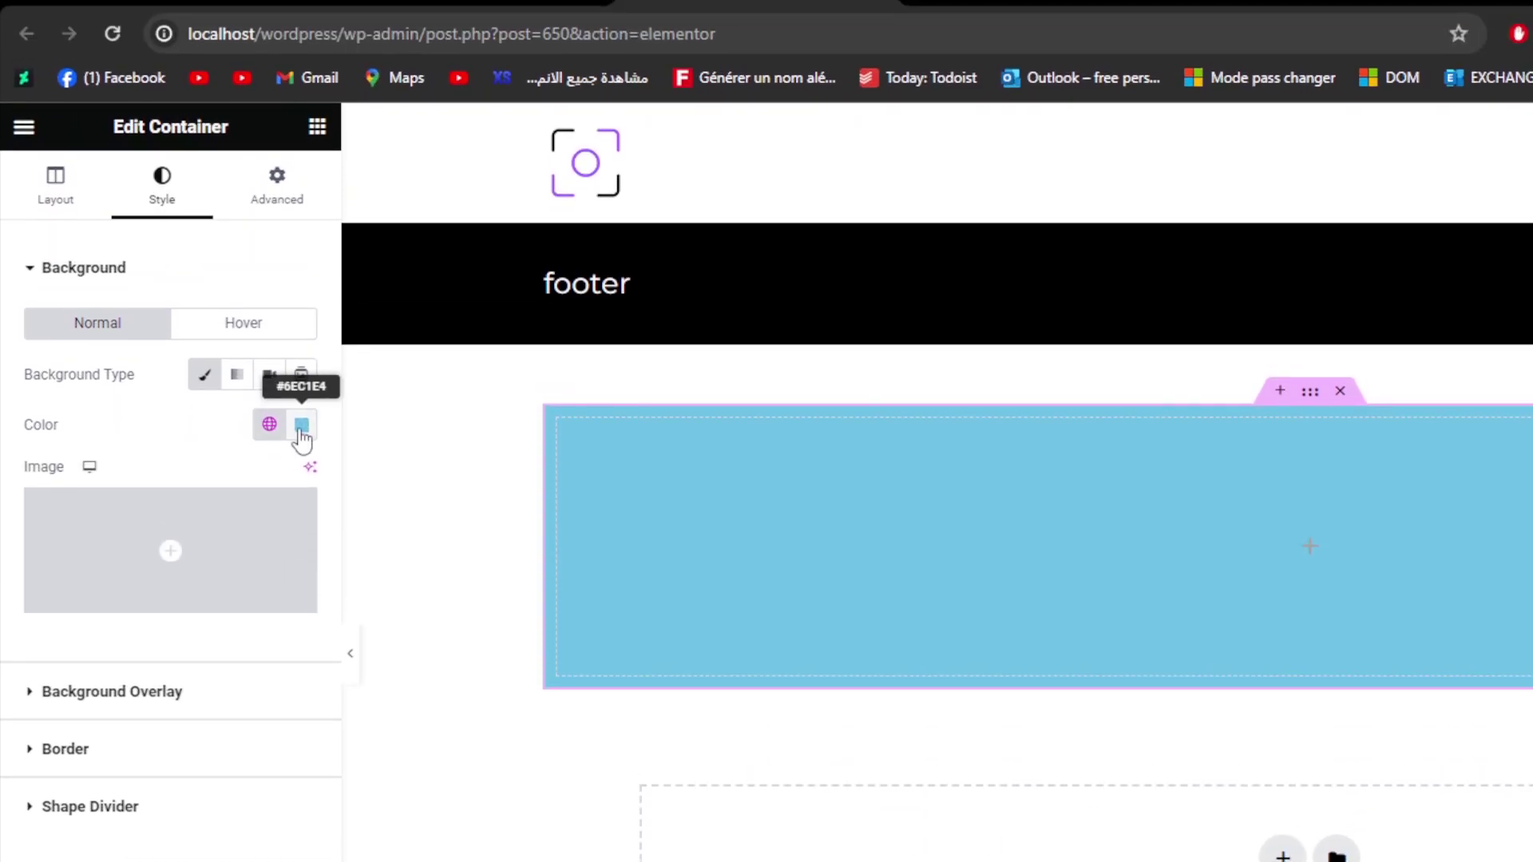
{"action": "left_click", "coordinate": [301, 408]}
{"action": "left_click", "coordinate": [210, 538]}
{"action": "left_click", "coordinate": [209, 420]}
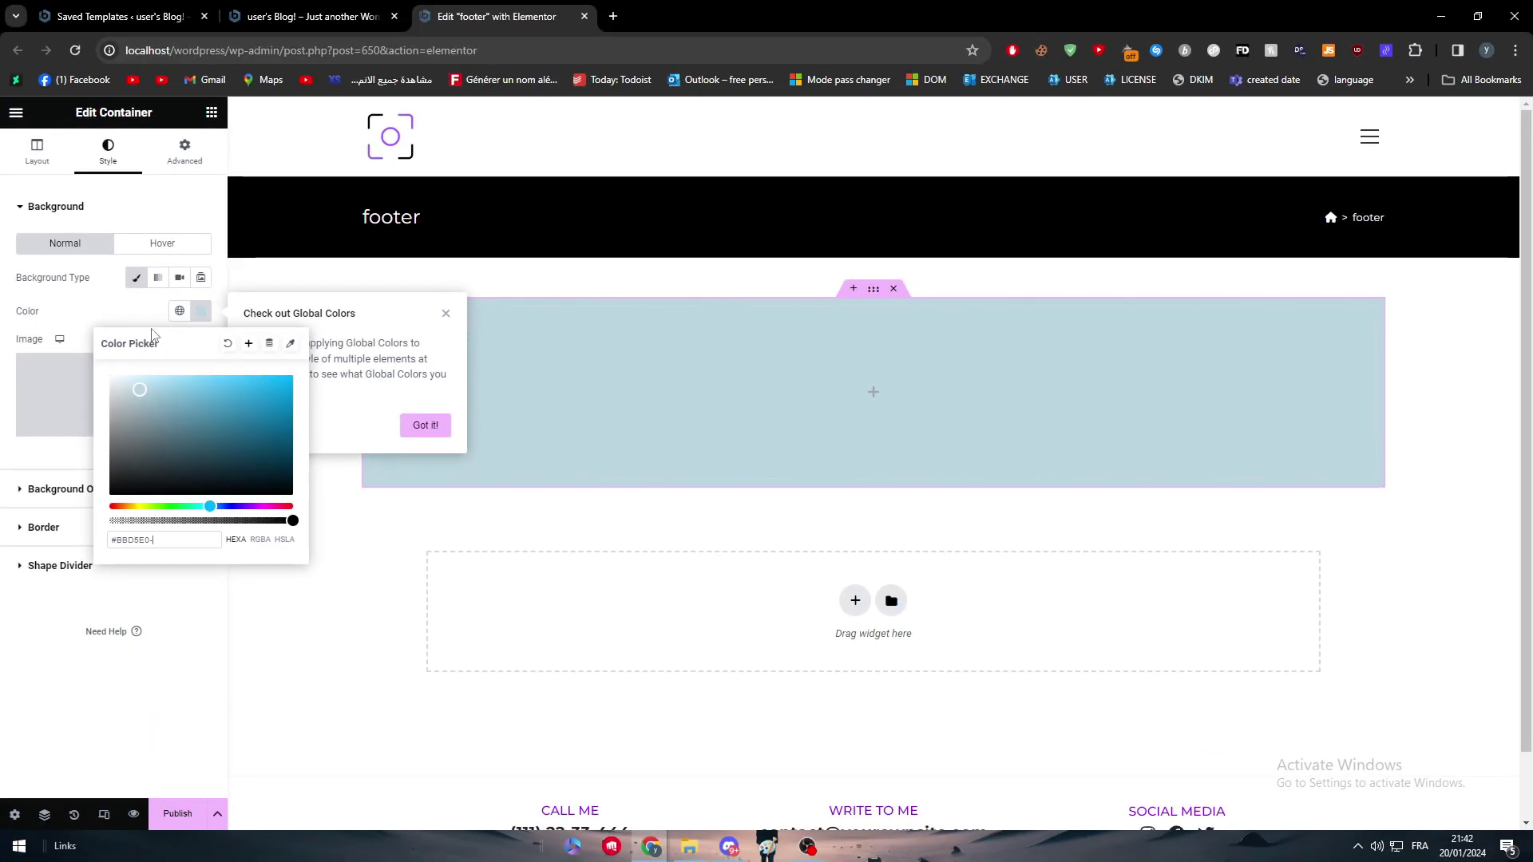
{"action": "left_click", "coordinate": [1189, 420]}
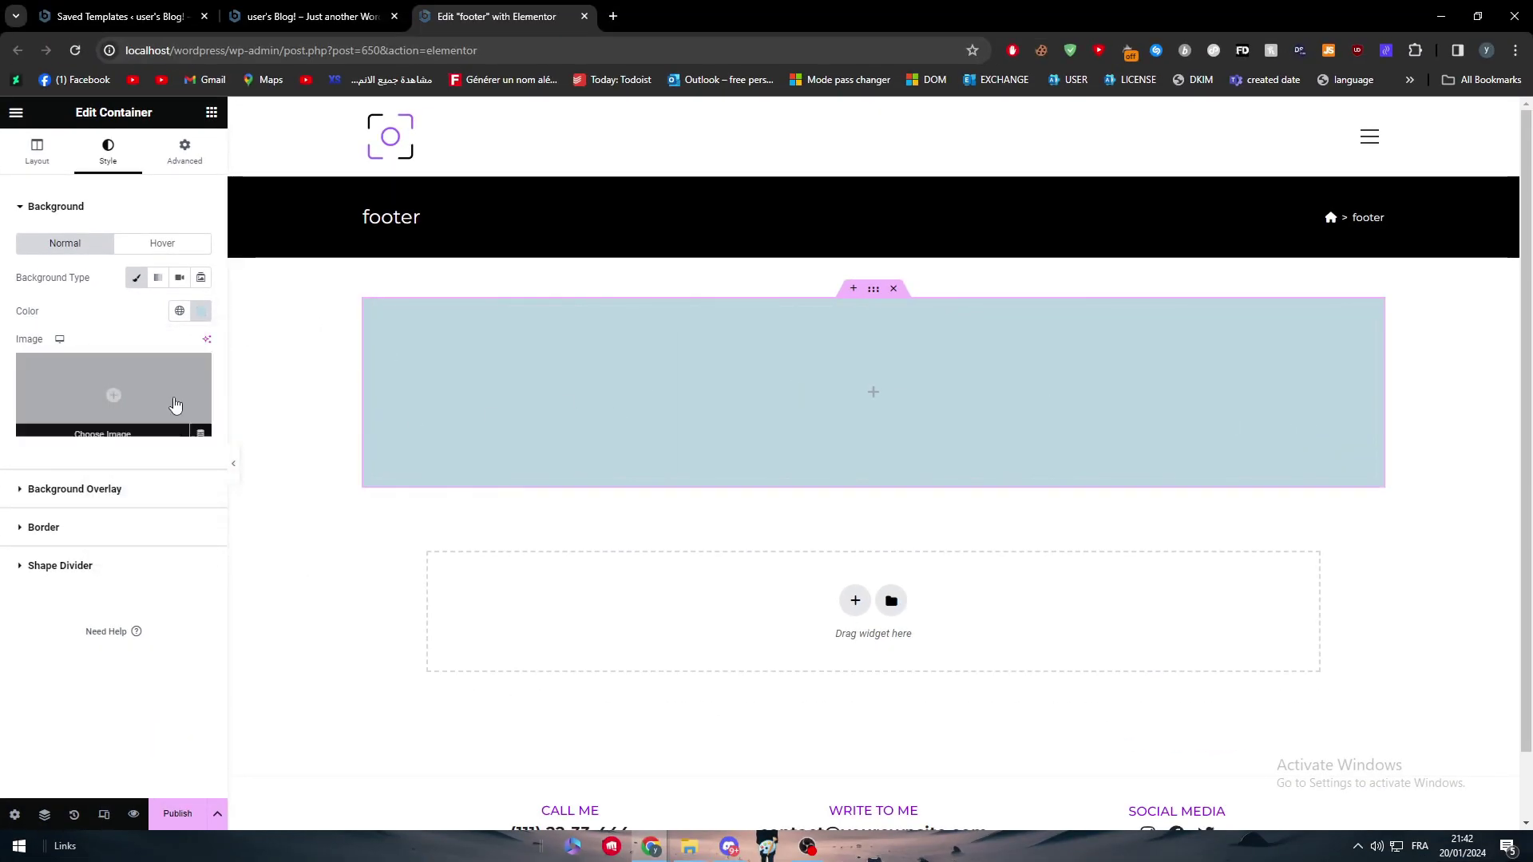
{"action": "left_click", "coordinate": [14, 115]}
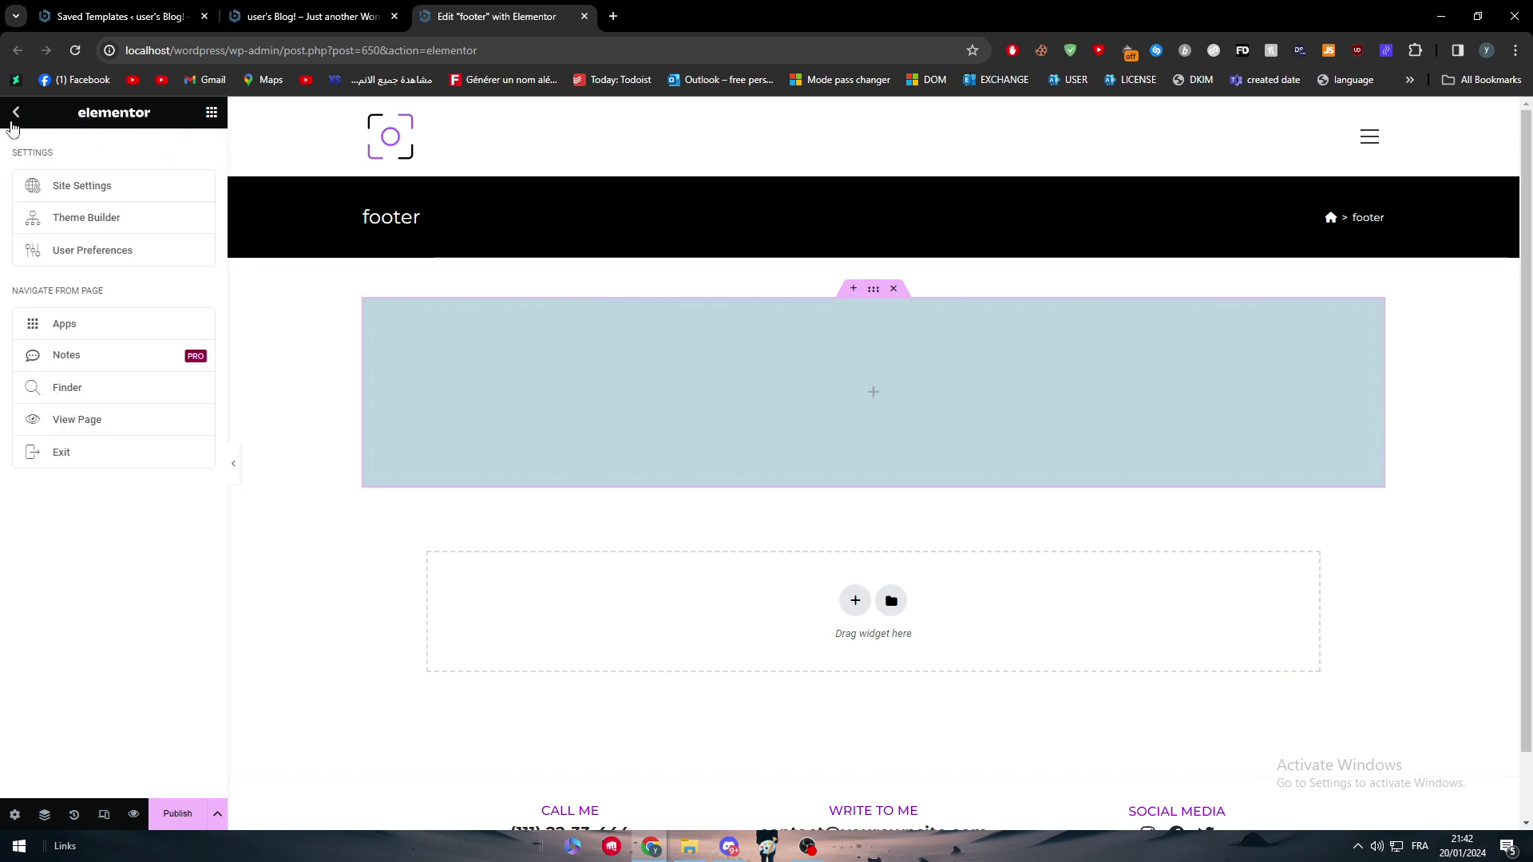
{"action": "left_click", "coordinate": [15, 112]}
Add a Heading widget inside the blue container and change its text to FOOTER
{"action": "left_click", "coordinate": [15, 112]}
{"action": "left_click", "coordinate": [16, 111]}
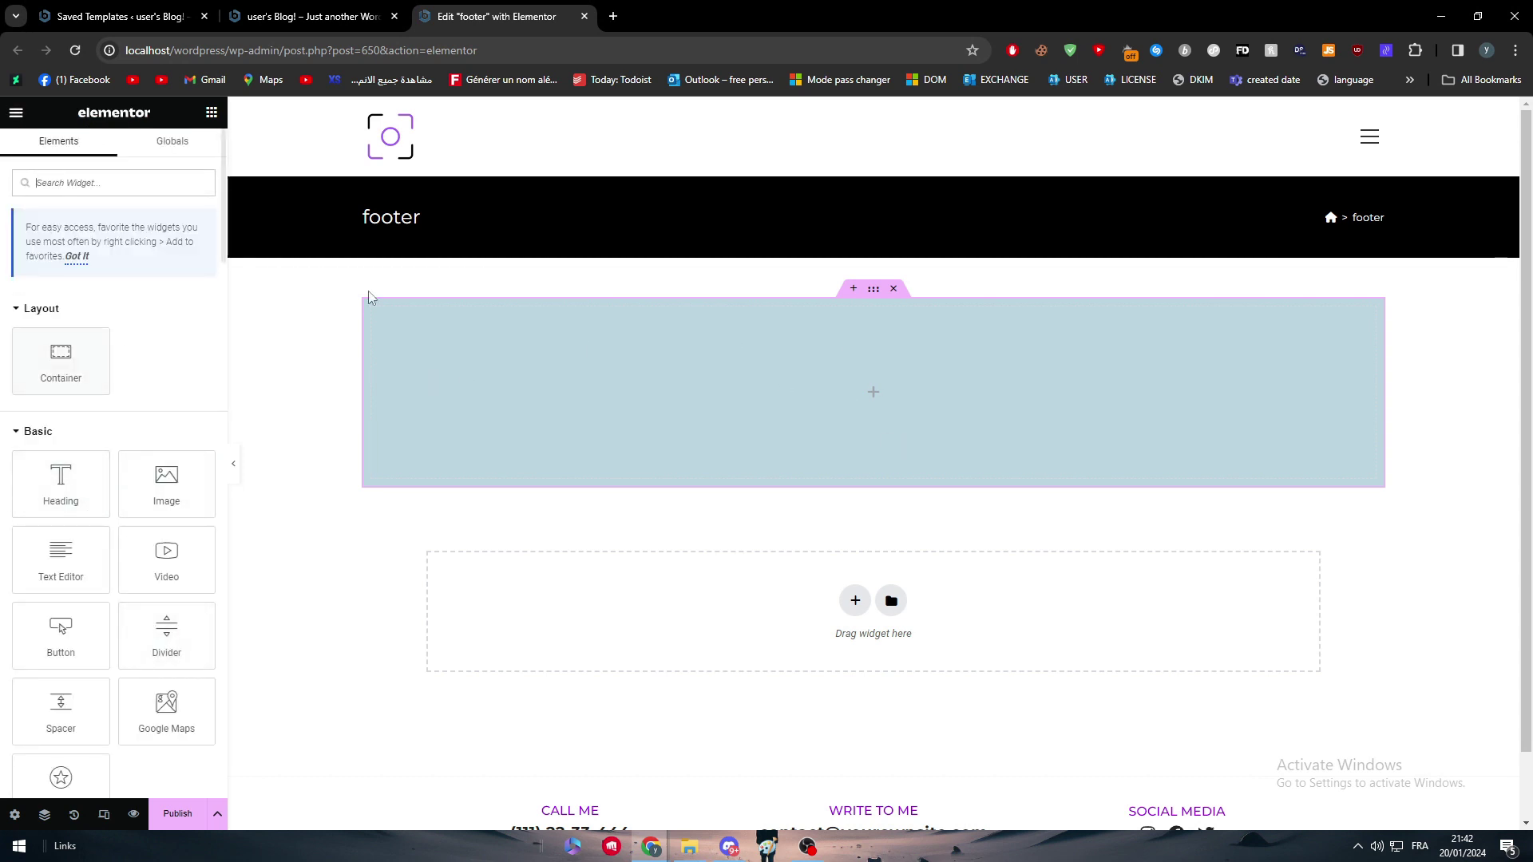
{"action": "left_click_drag", "start_coordinate": [61, 483], "coordinate": [468, 386]}
{"action": "left_click", "coordinate": [536, 314]}
{"action": "triple_click", "coordinate": [531, 313]}
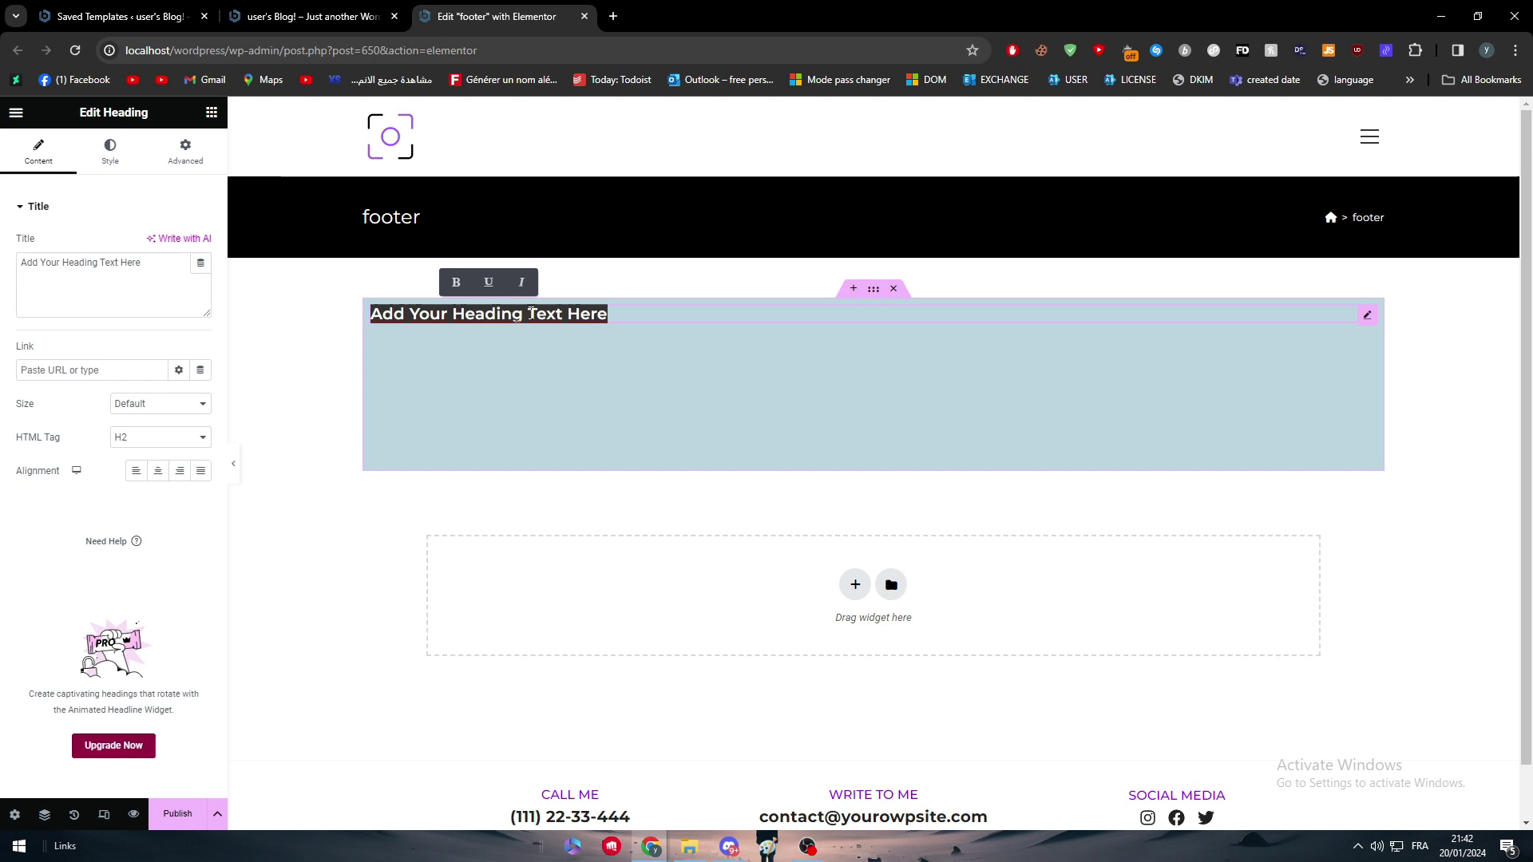
{"action": "type", "text": "Foo"}
{"action": "key", "text": "BackSpace"}
{"action": "key", "text": "BackSpace"}
{"action": "key", "text": "BackSpace"}
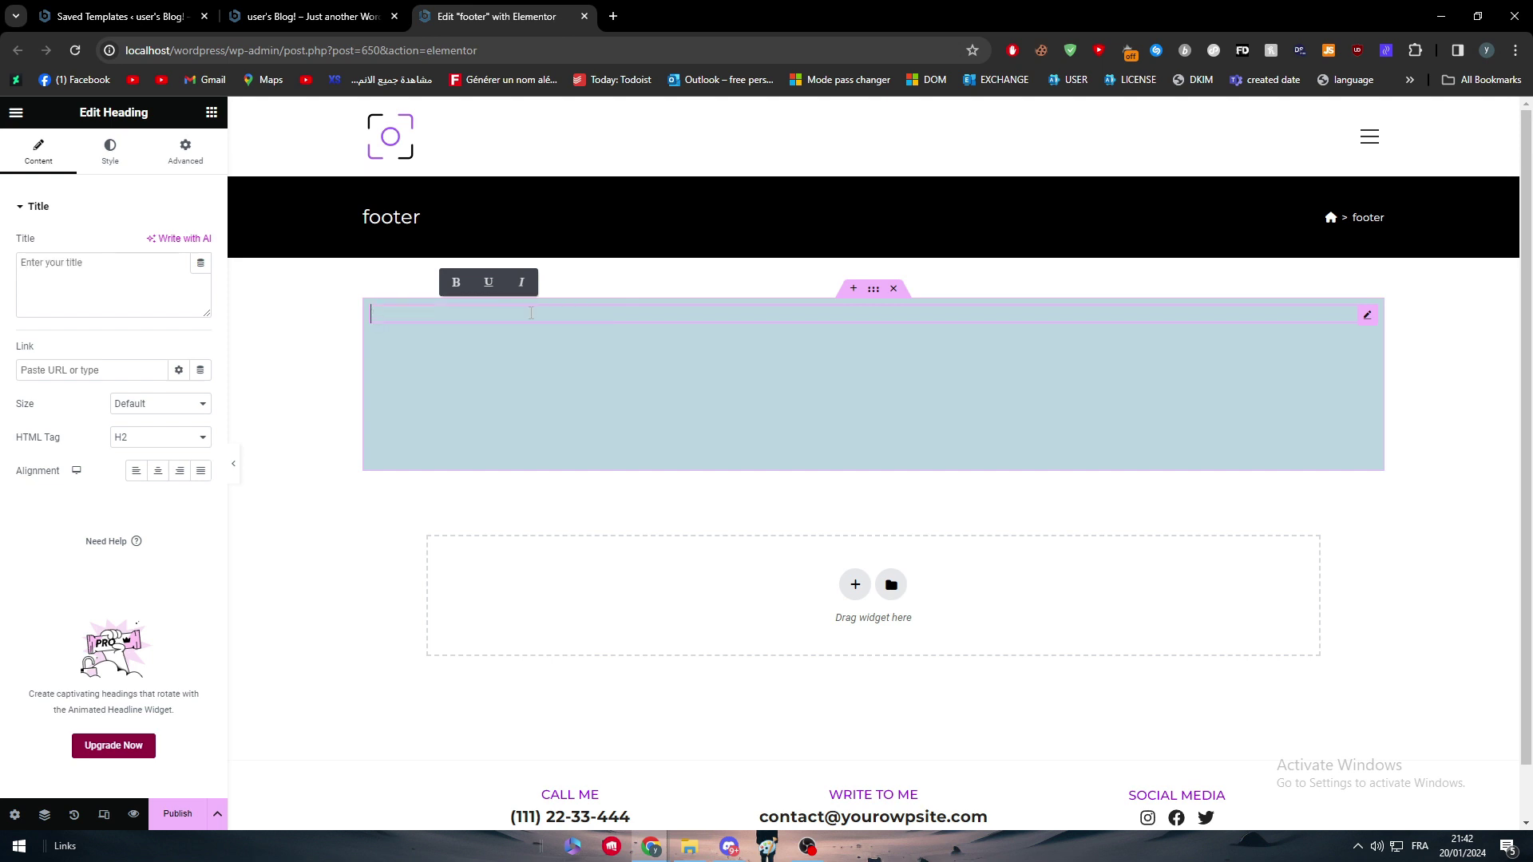
{"action": "type", "text": "FOOTER"}
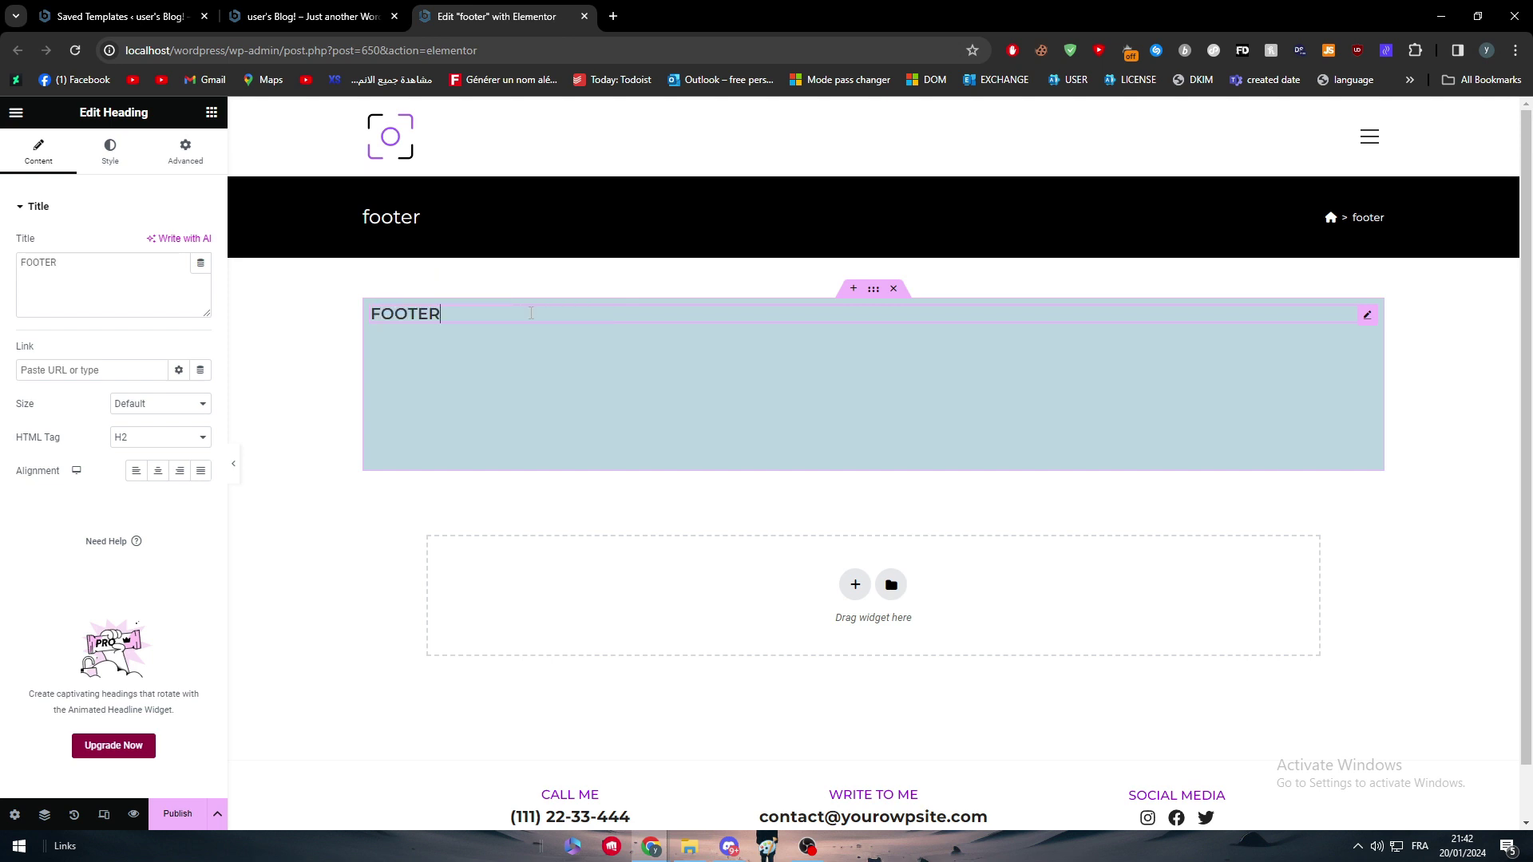
Place a Text Editor widget with Lorem ipsum placeholder text below the FOOTER heading
{"action": "left_click", "coordinate": [16, 111]}
{"action": "left_click", "coordinate": [17, 116]}
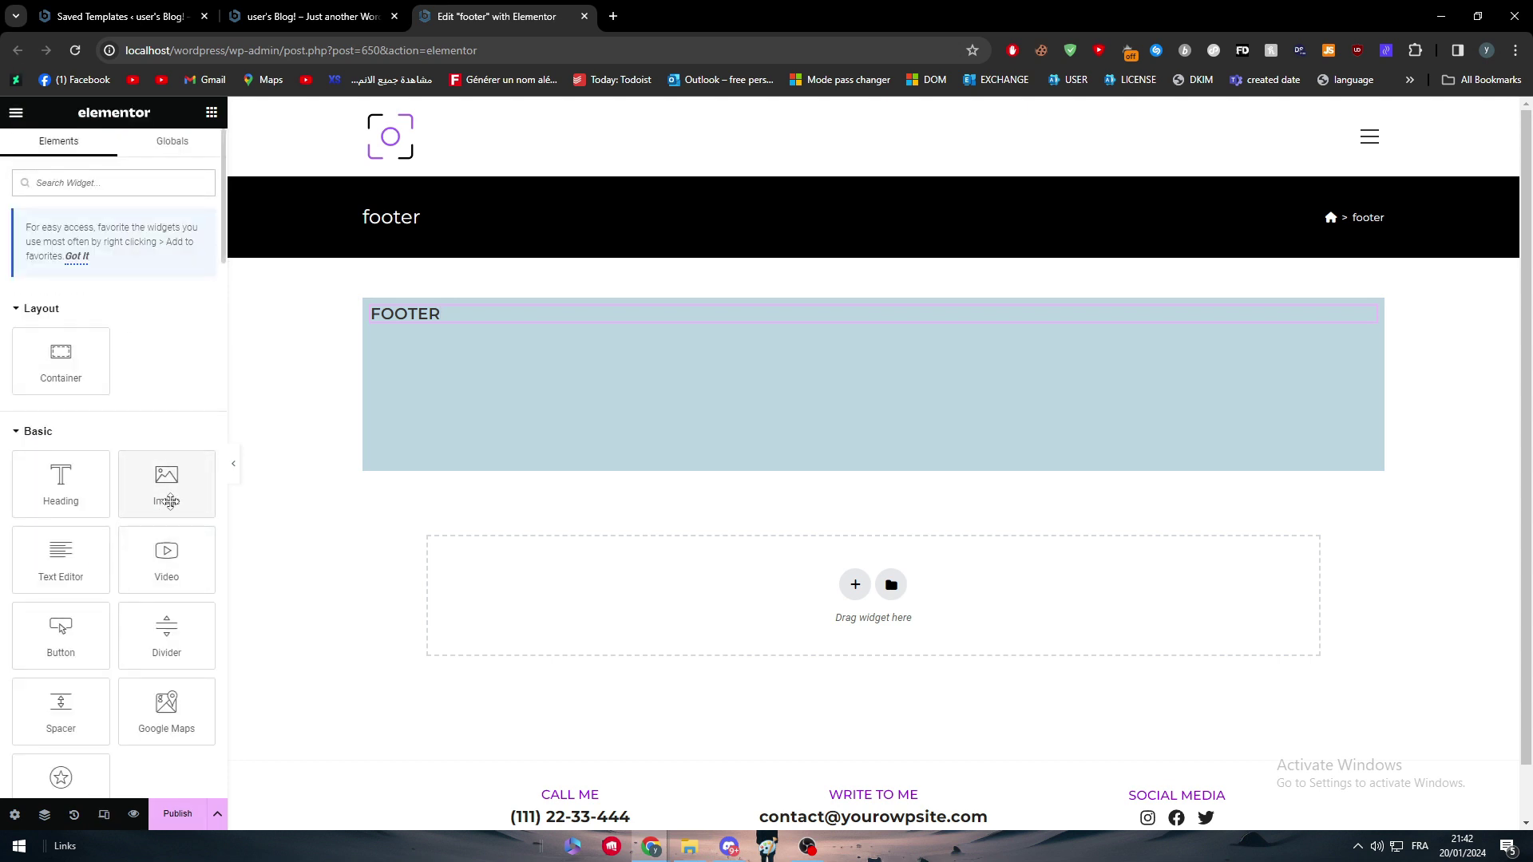
{"action": "left_click_drag", "start_coordinate": [49, 567], "coordinate": [489, 414]}
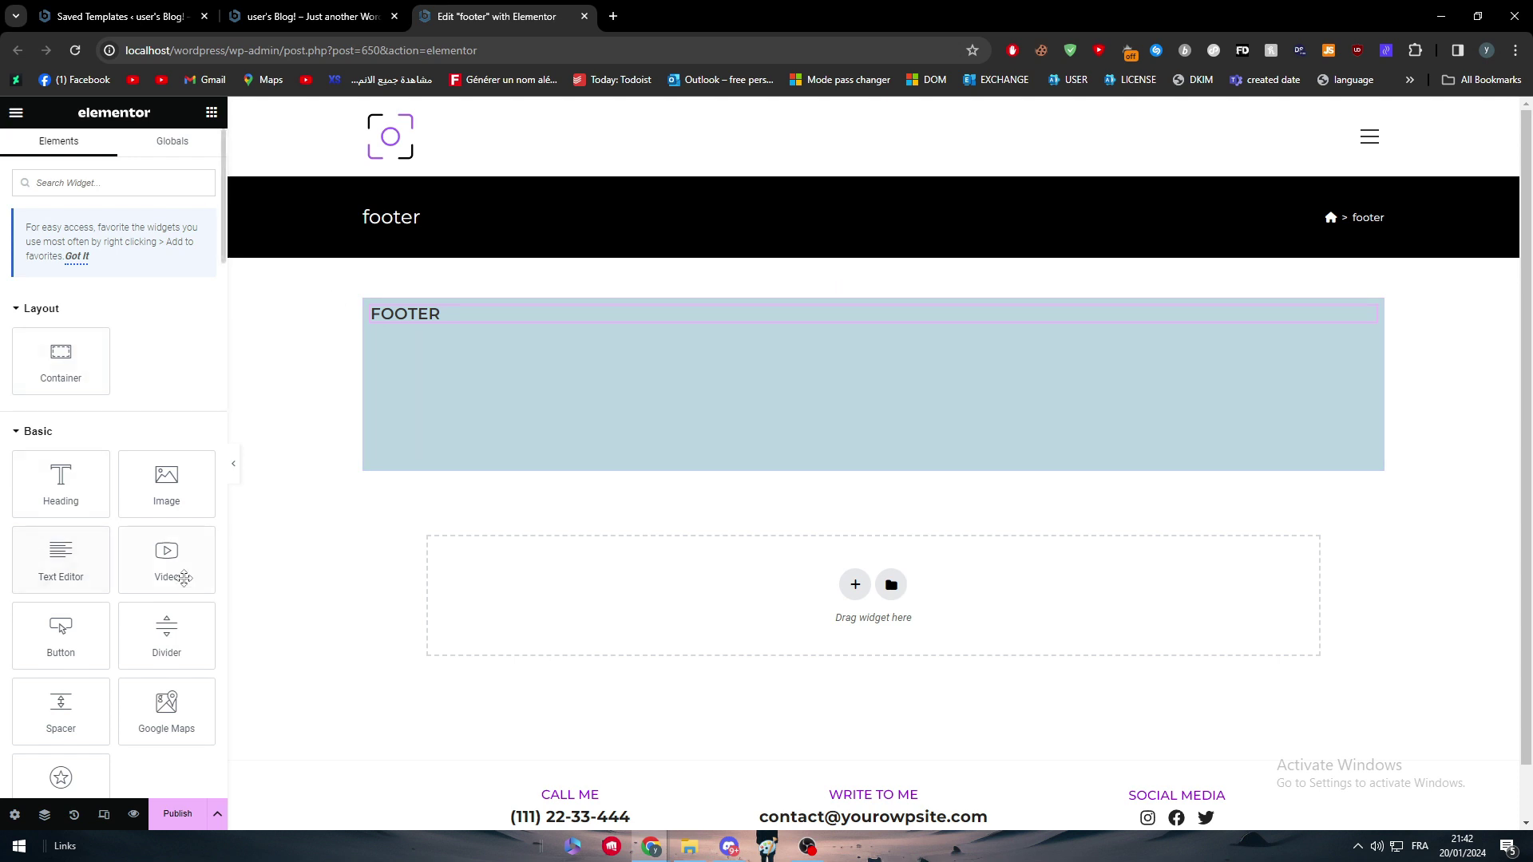
{"action": "left_click_drag", "start_coordinate": [59, 563], "coordinate": [501, 321]}
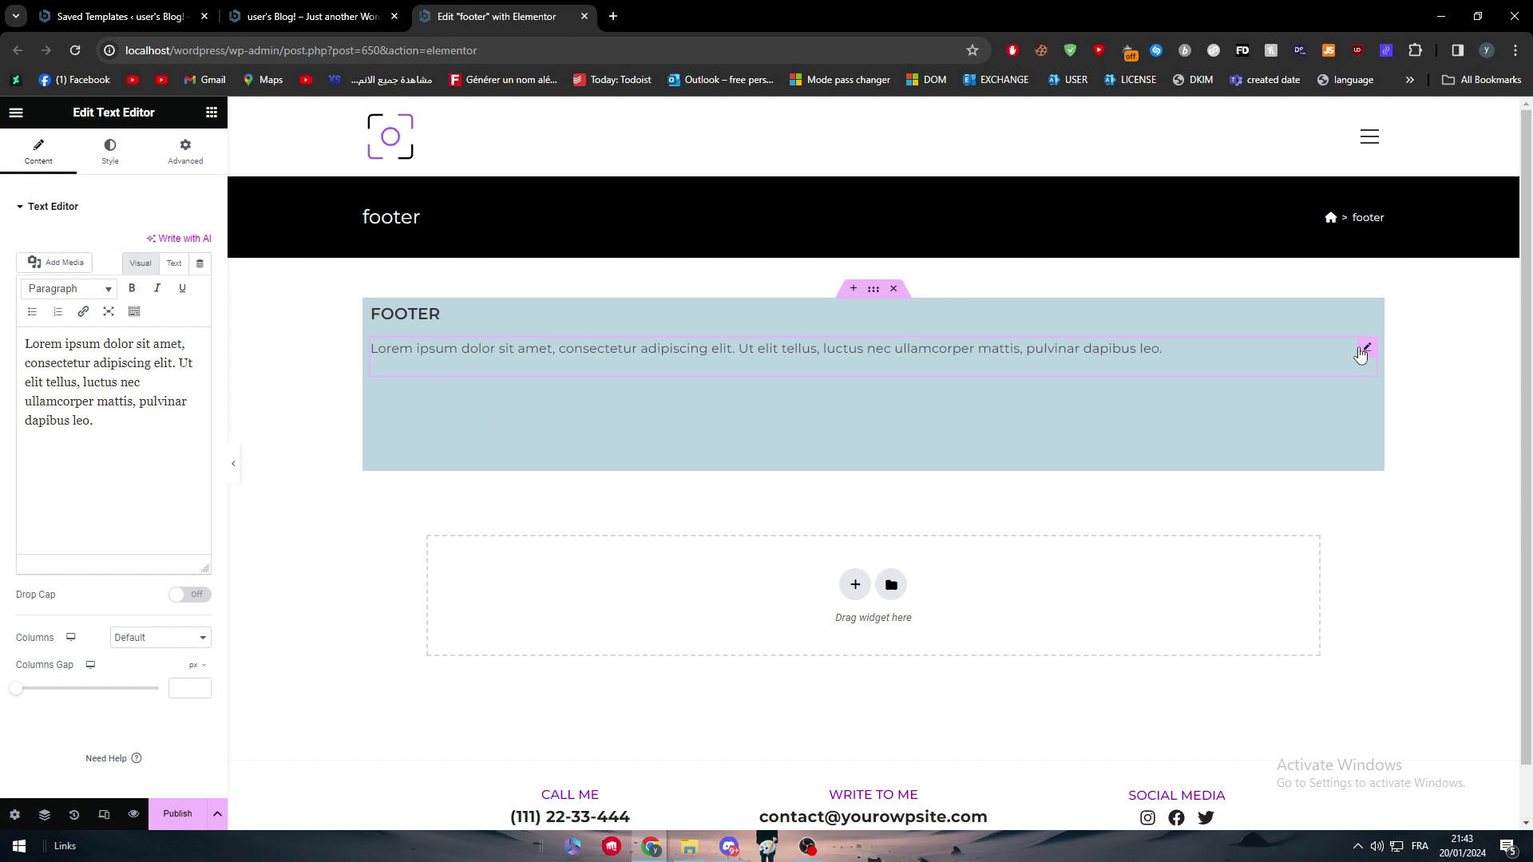
{"action": "left_click", "coordinate": [103, 164]}
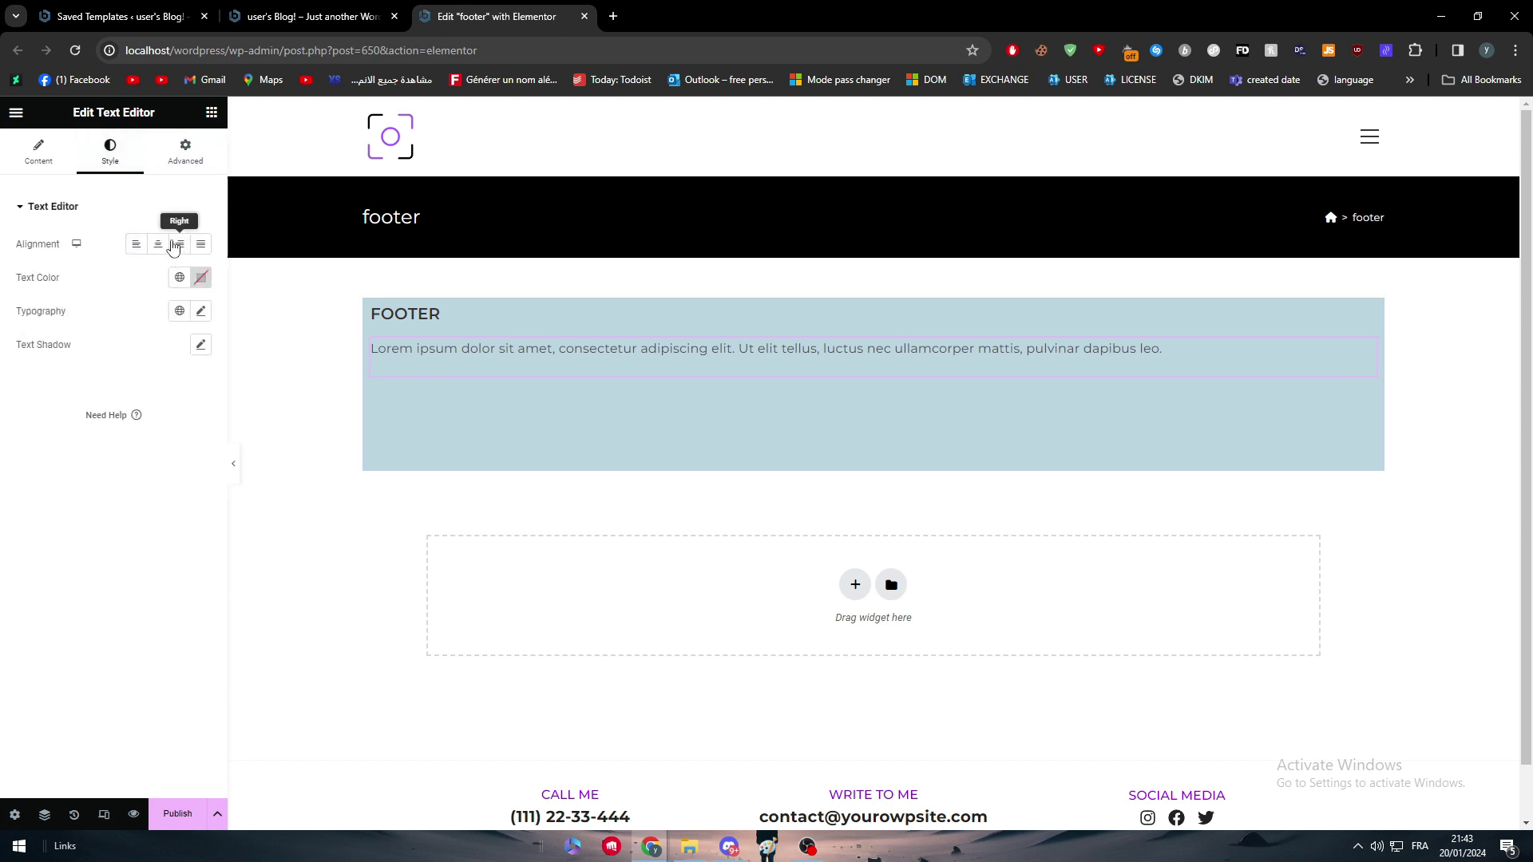
{"action": "left_click", "coordinate": [32, 160]}
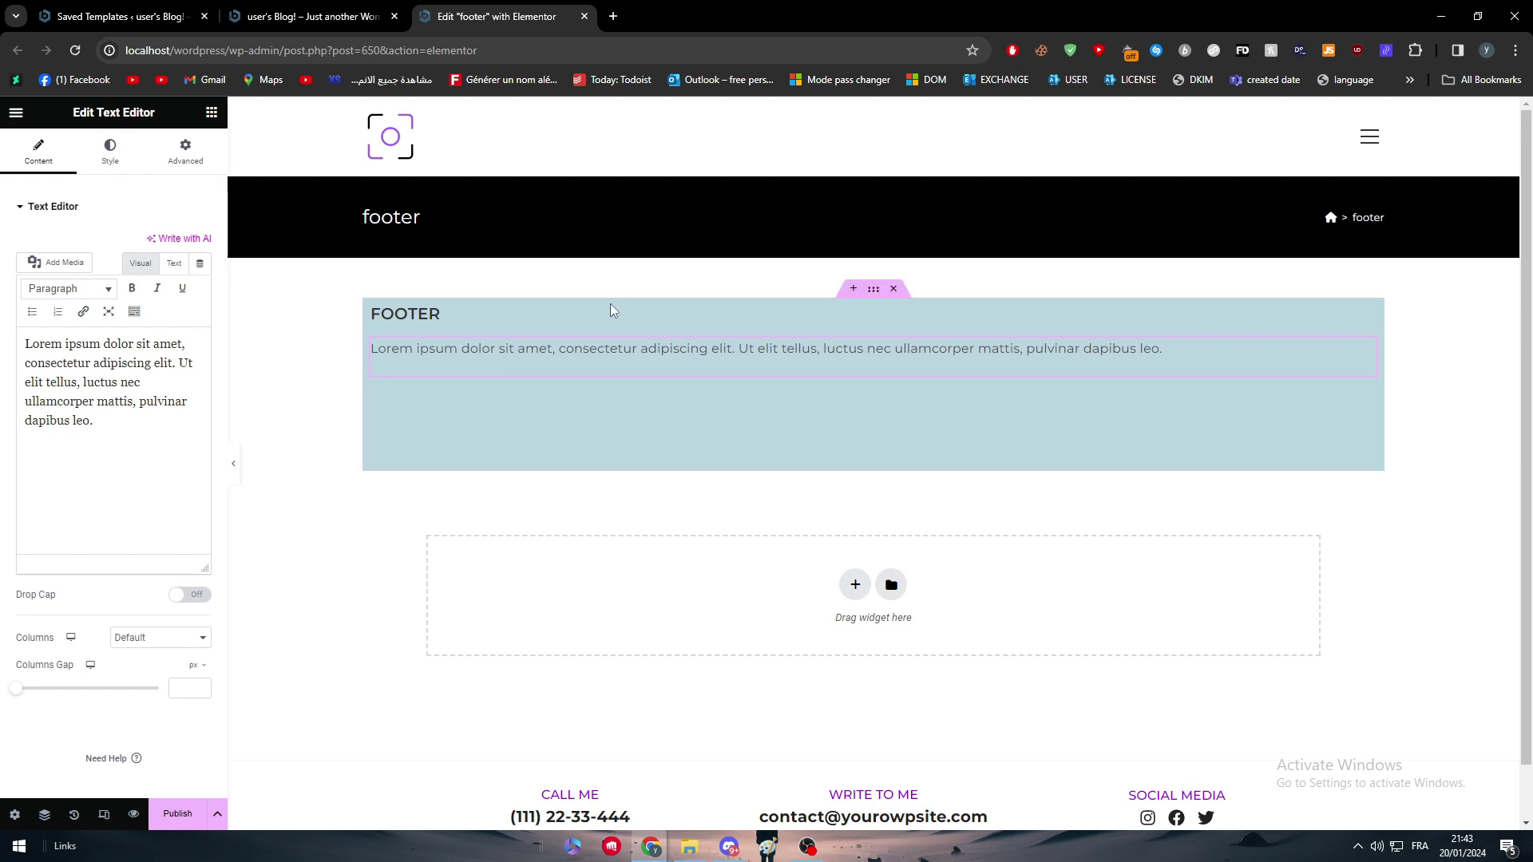
Select the light-blue footer container, adding and then removing a stray empty container above it
{"action": "left_click", "coordinate": [873, 297]}
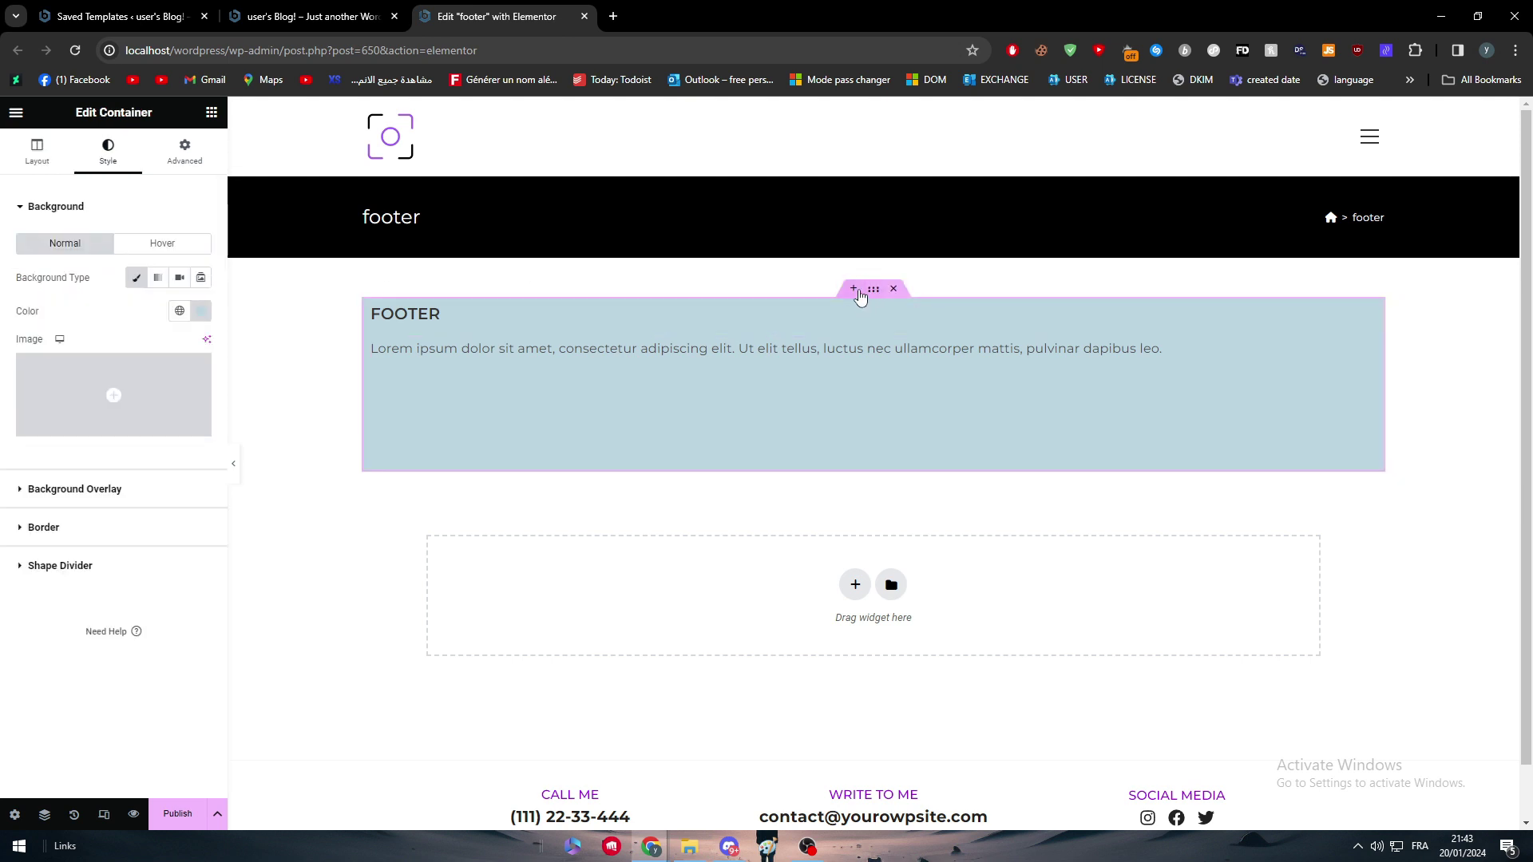
{"action": "left_click", "coordinate": [854, 291]}
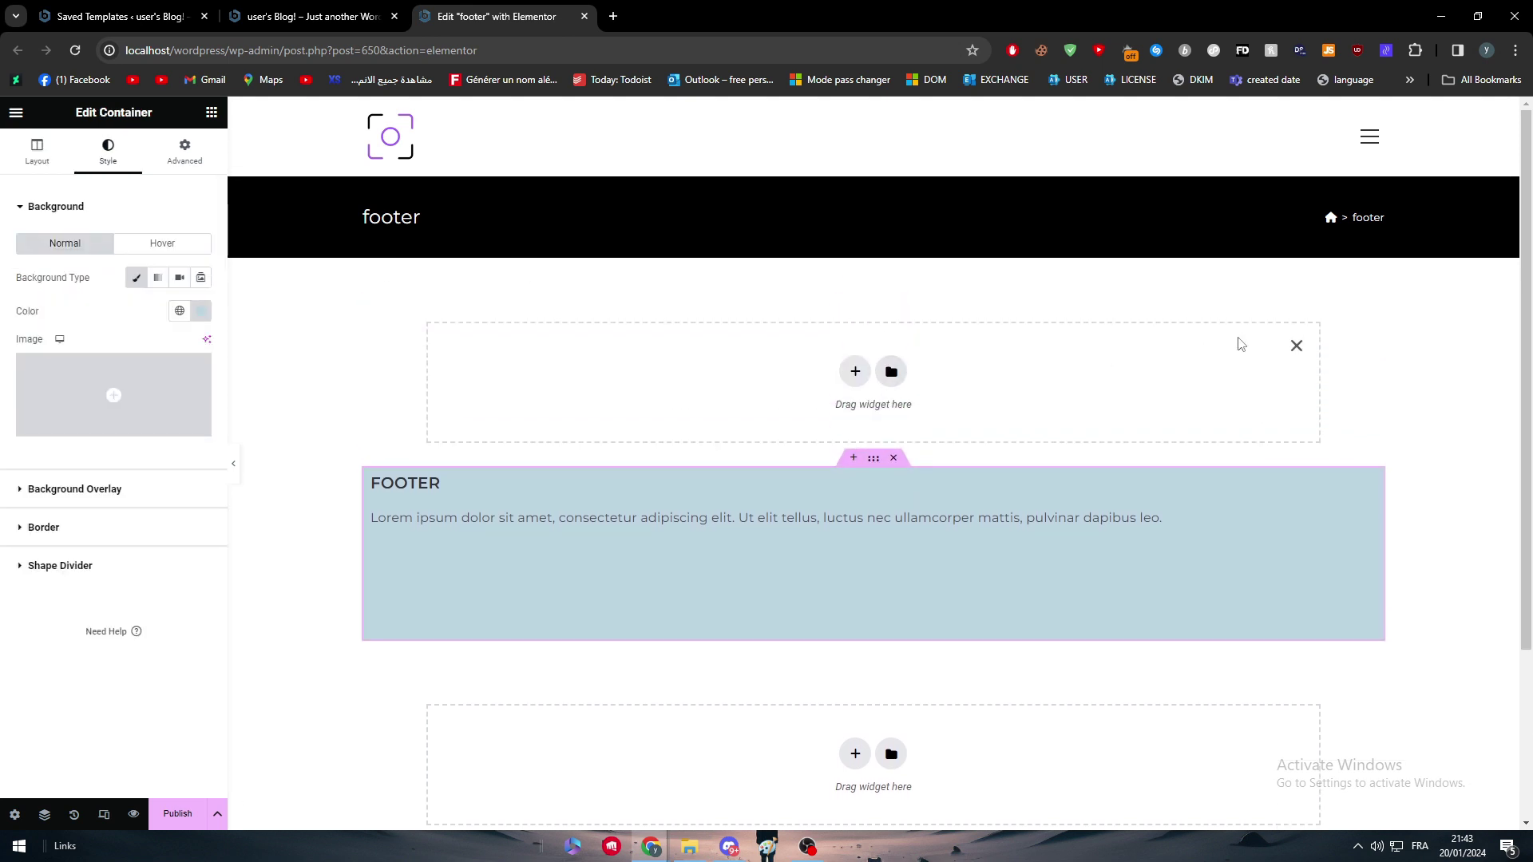
{"action": "left_click", "coordinate": [1294, 347]}
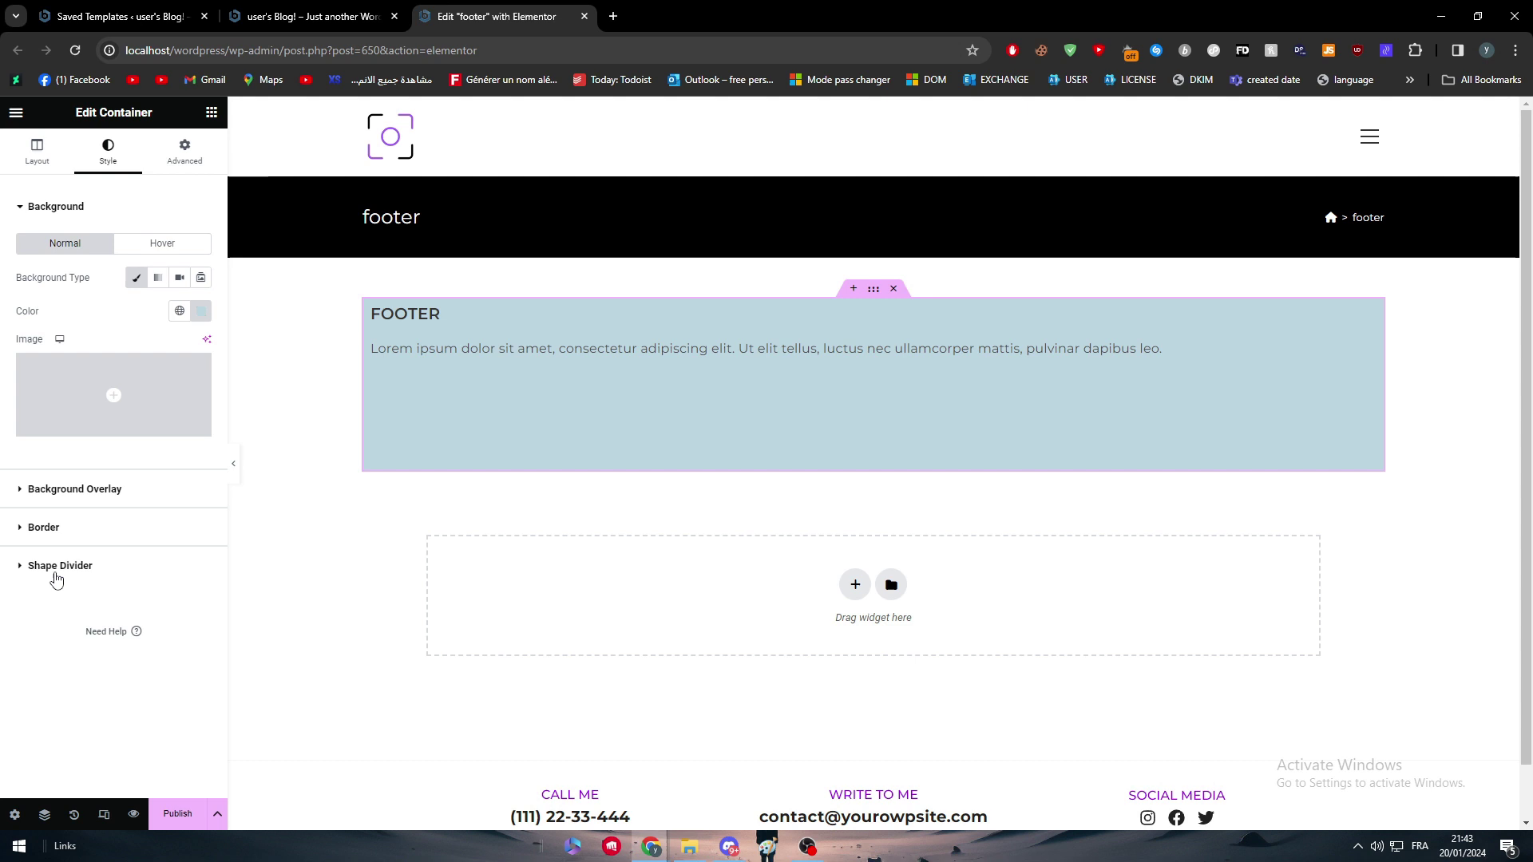
Preview Drops, Pyramids, Curve, Waves and Mountains as the container's top shape divider
{"action": "left_click", "coordinate": [53, 568]}
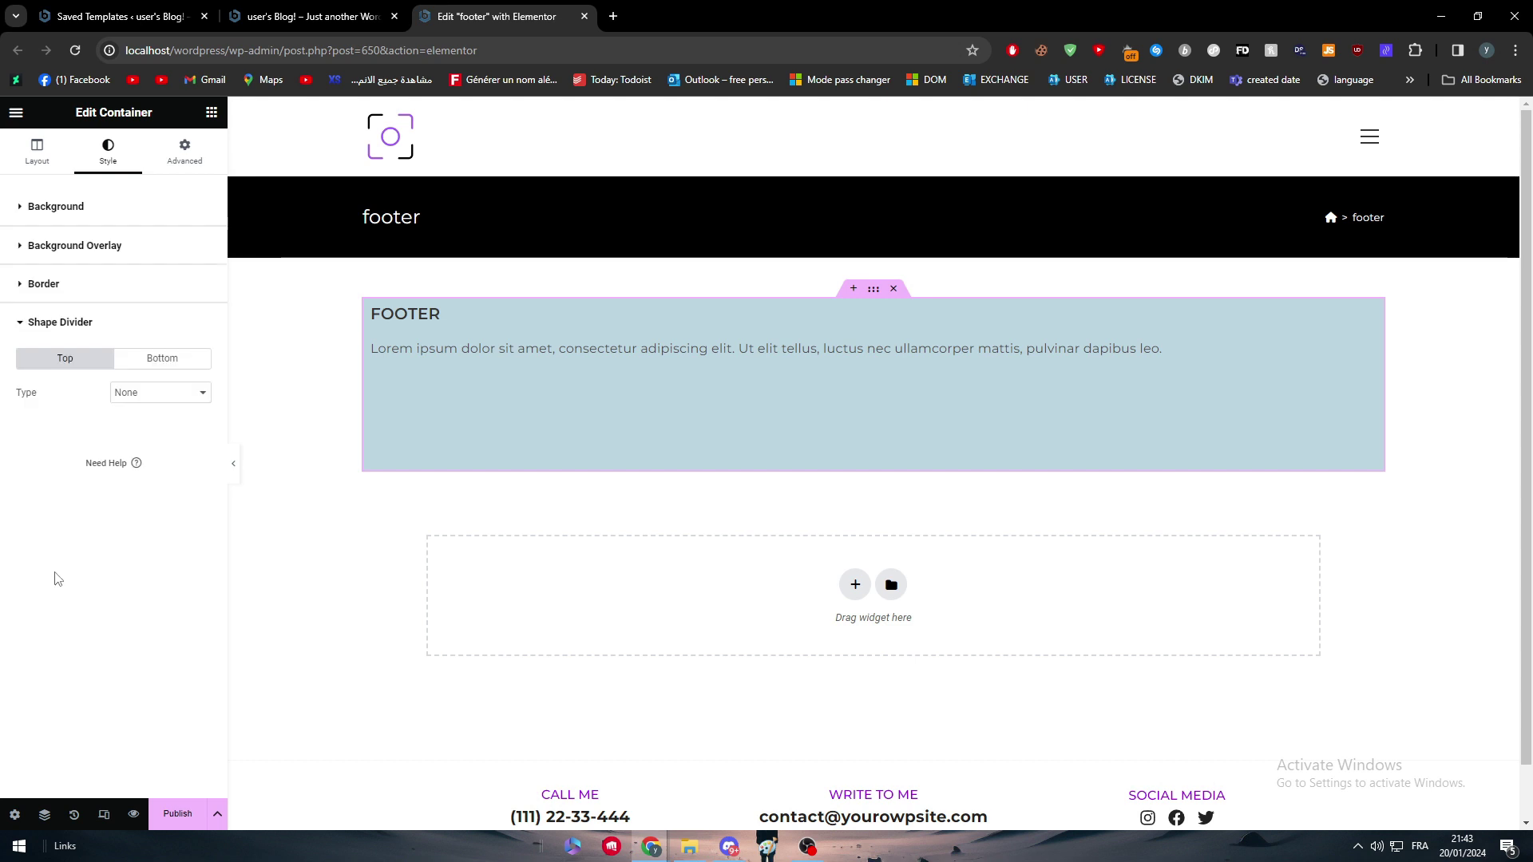
{"action": "left_click", "coordinate": [144, 392]}
{"action": "left_click", "coordinate": [162, 435]}
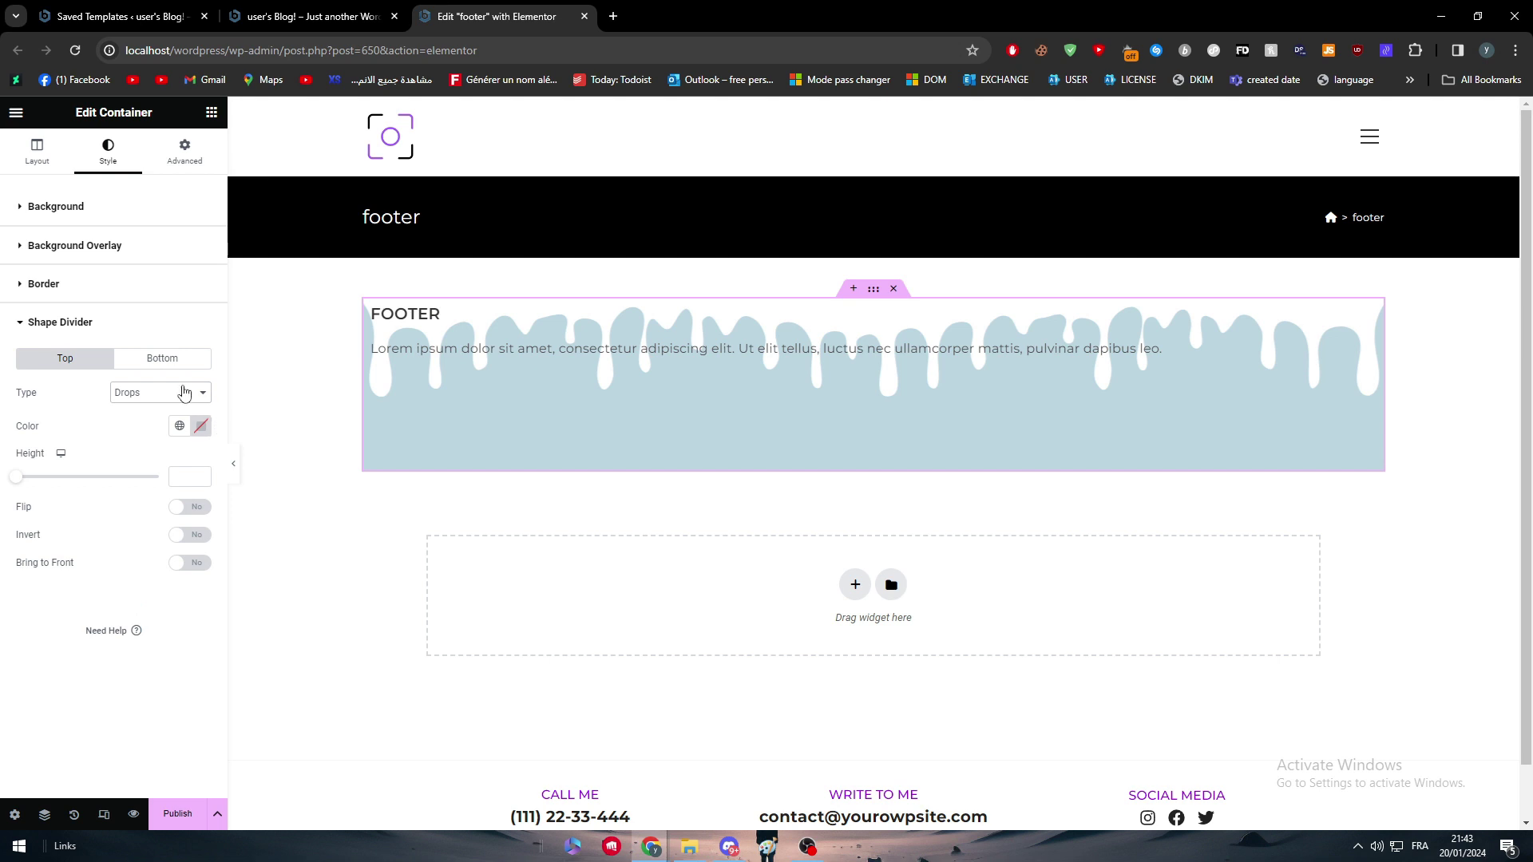
{"action": "left_click", "coordinate": [184, 393]}
{"action": "left_click", "coordinate": [170, 471]}
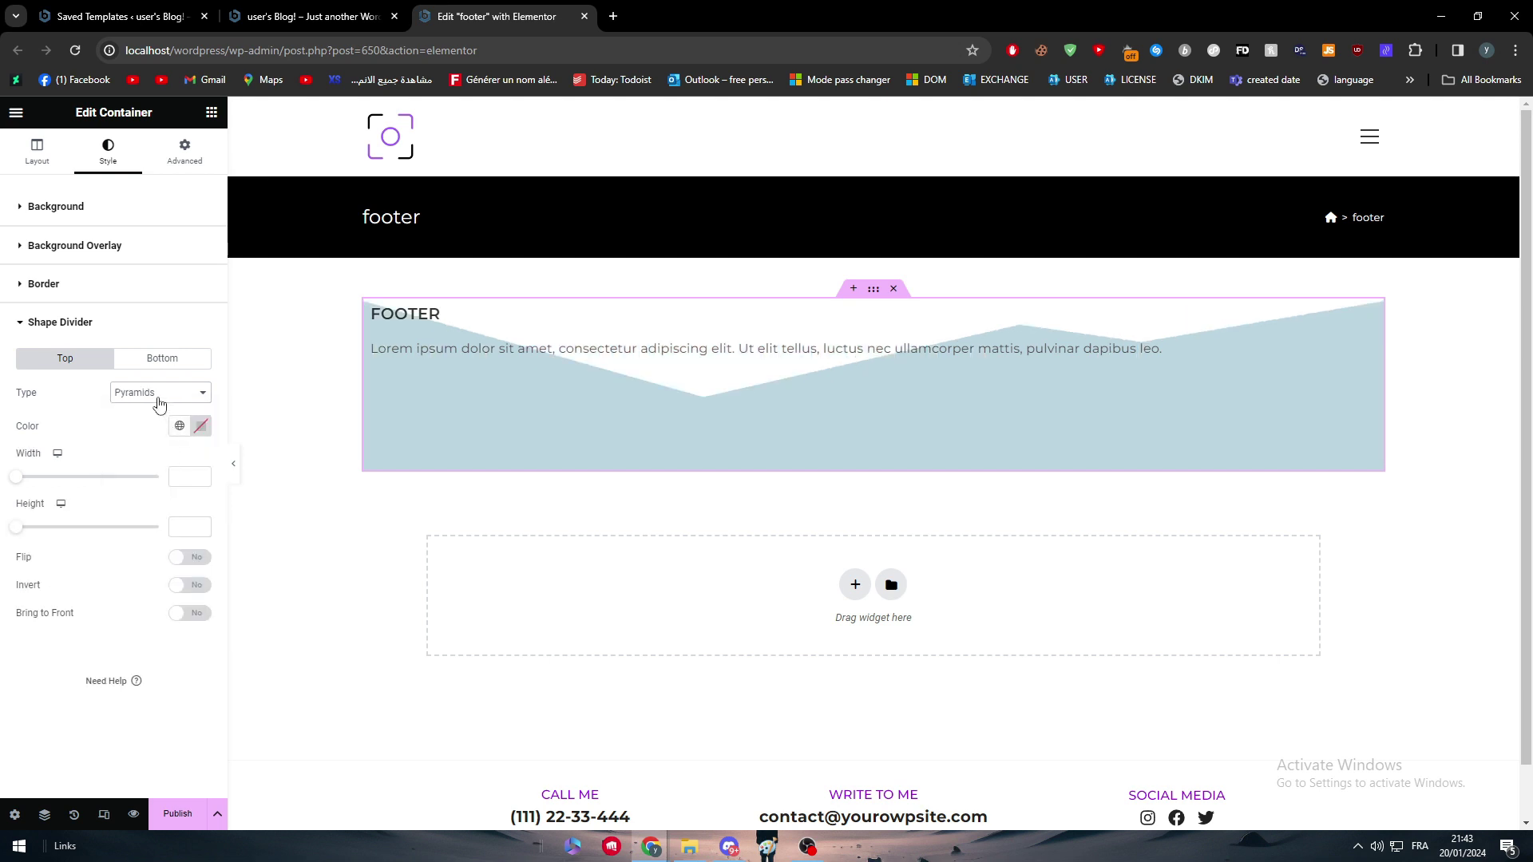
{"action": "left_click", "coordinate": [159, 393]}
{"action": "left_click", "coordinate": [168, 548]}
{"action": "left_click", "coordinate": [160, 393]}
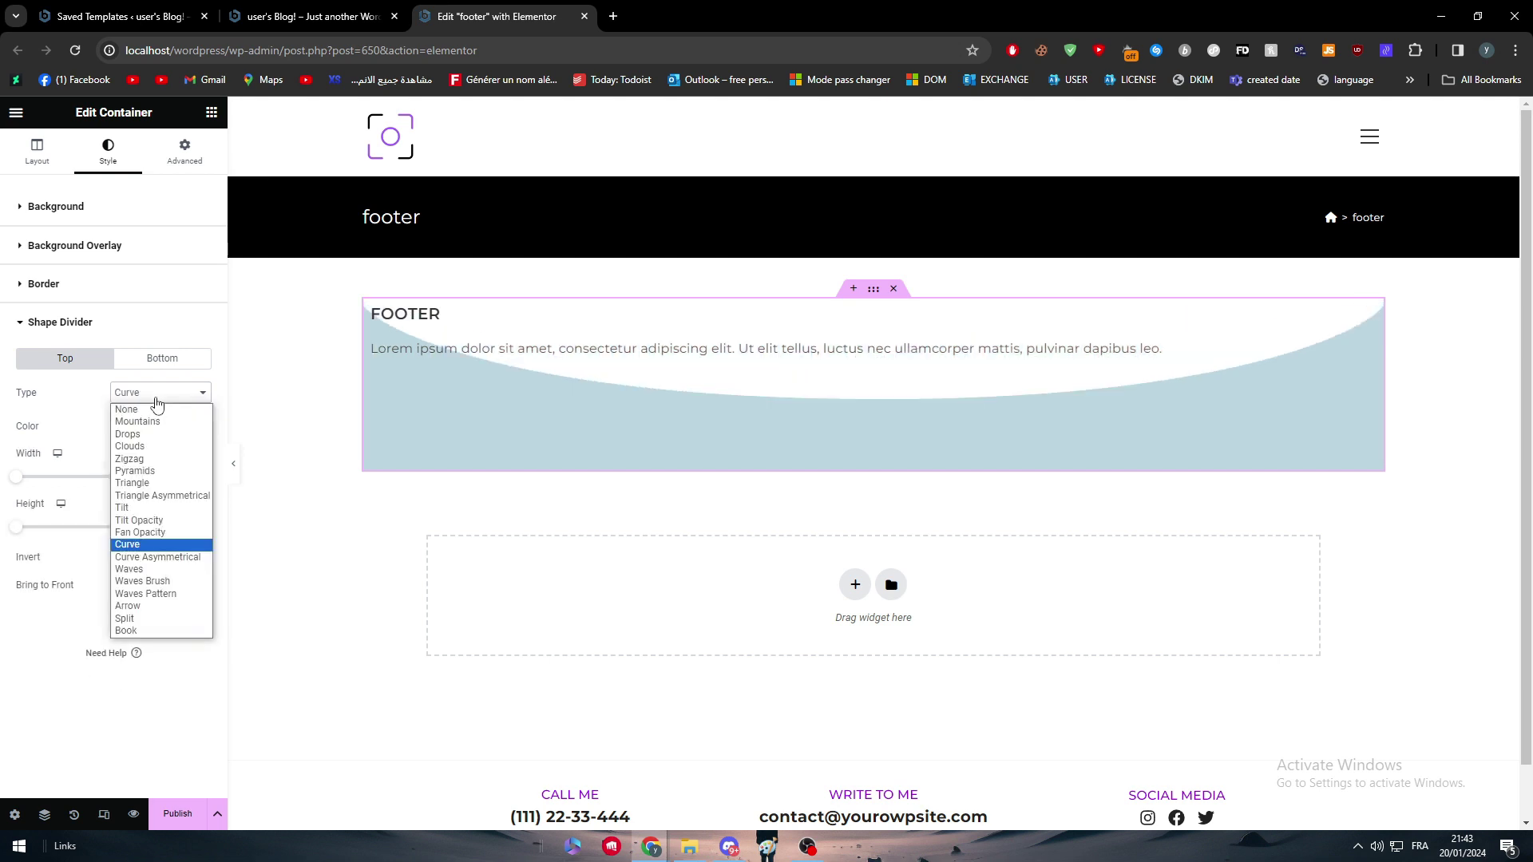
{"action": "left_click", "coordinate": [137, 569]}
{"action": "left_click", "coordinate": [148, 395]}
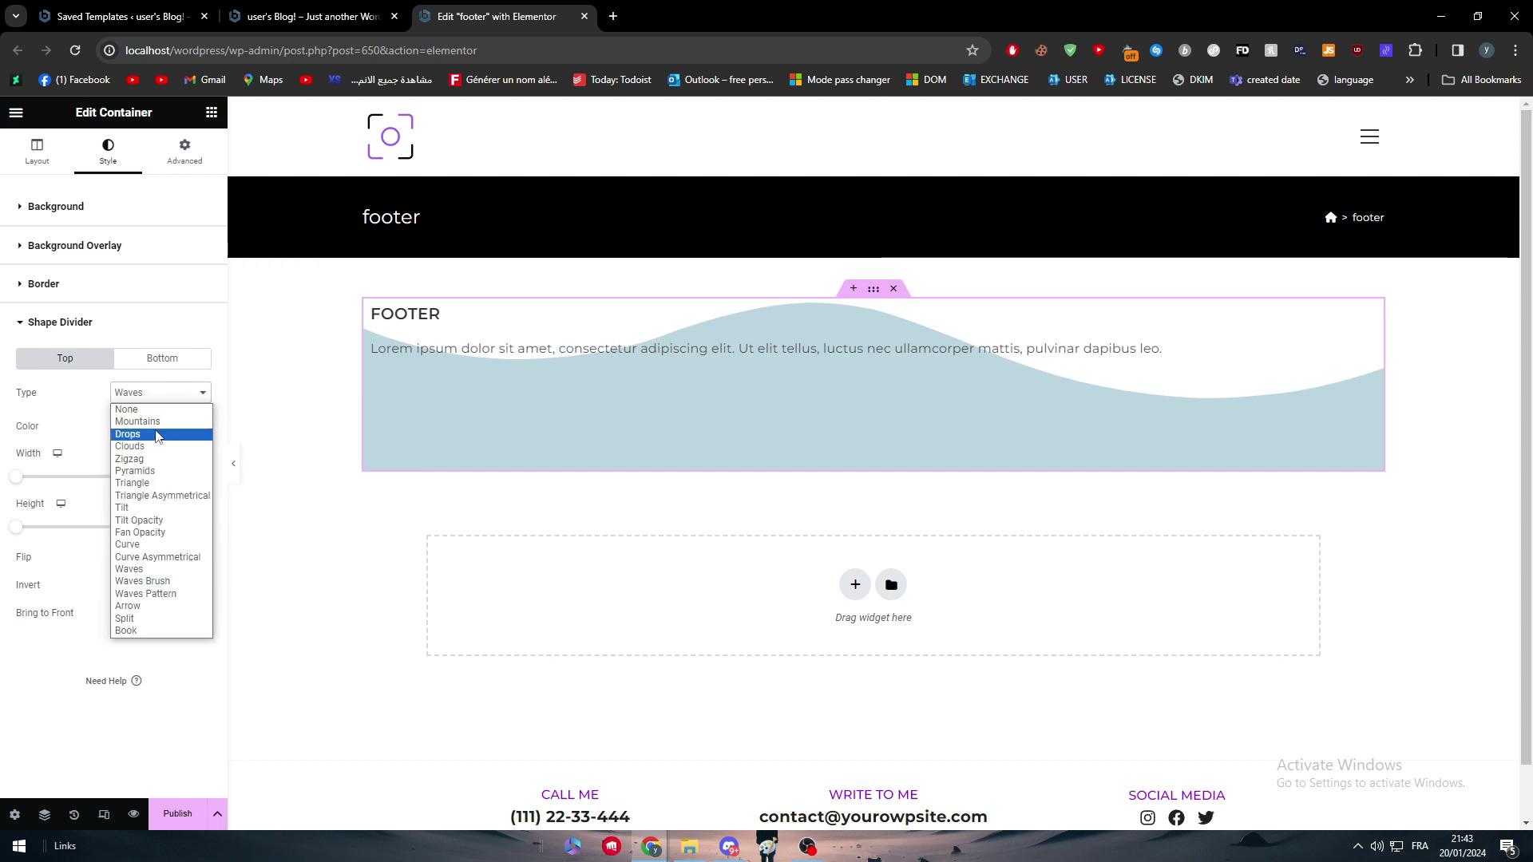
{"action": "left_click", "coordinate": [137, 421]}
Try Drops, Clouds, Pyramids and the asymmetrical shapes, then settle on Waves Brush for the top divider
{"action": "left_click", "coordinate": [151, 393]}
{"action": "left_click", "coordinate": [157, 436]}
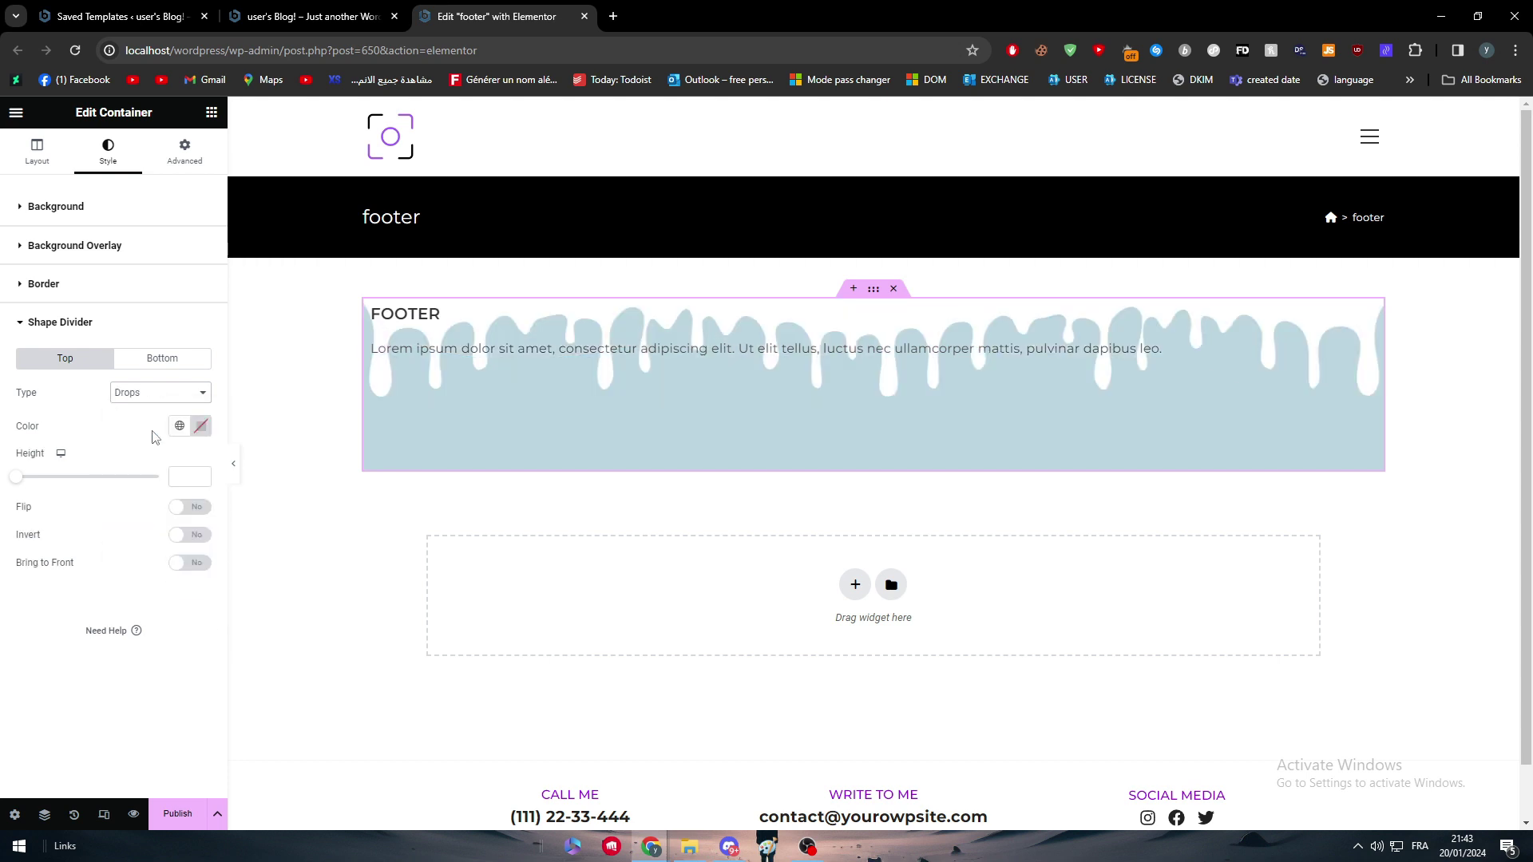
{"action": "left_click", "coordinate": [201, 393]}
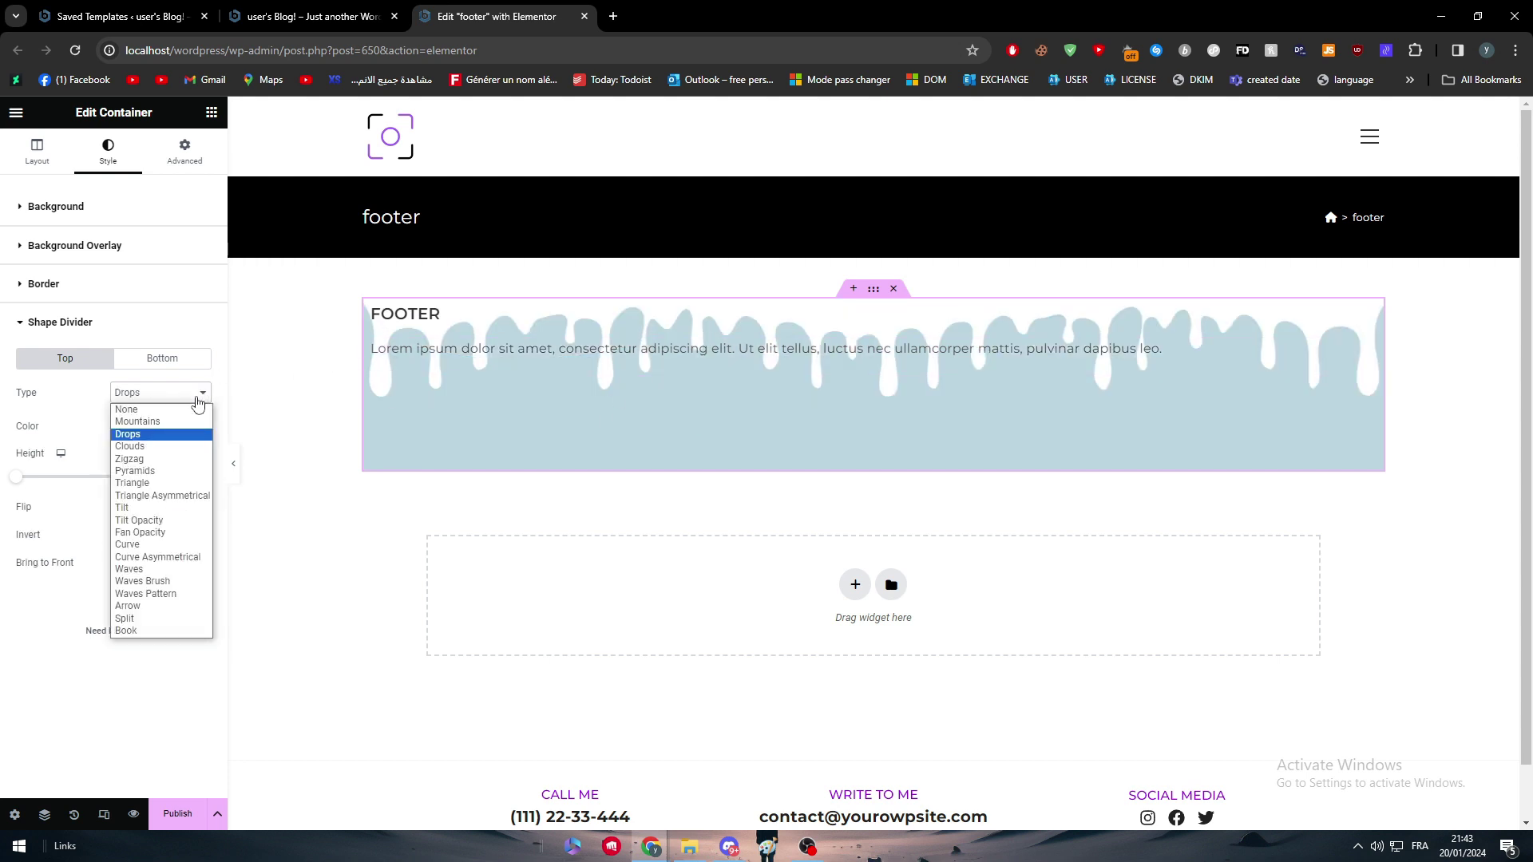
{"action": "left_click", "coordinate": [135, 452]}
{"action": "left_click", "coordinate": [158, 394]}
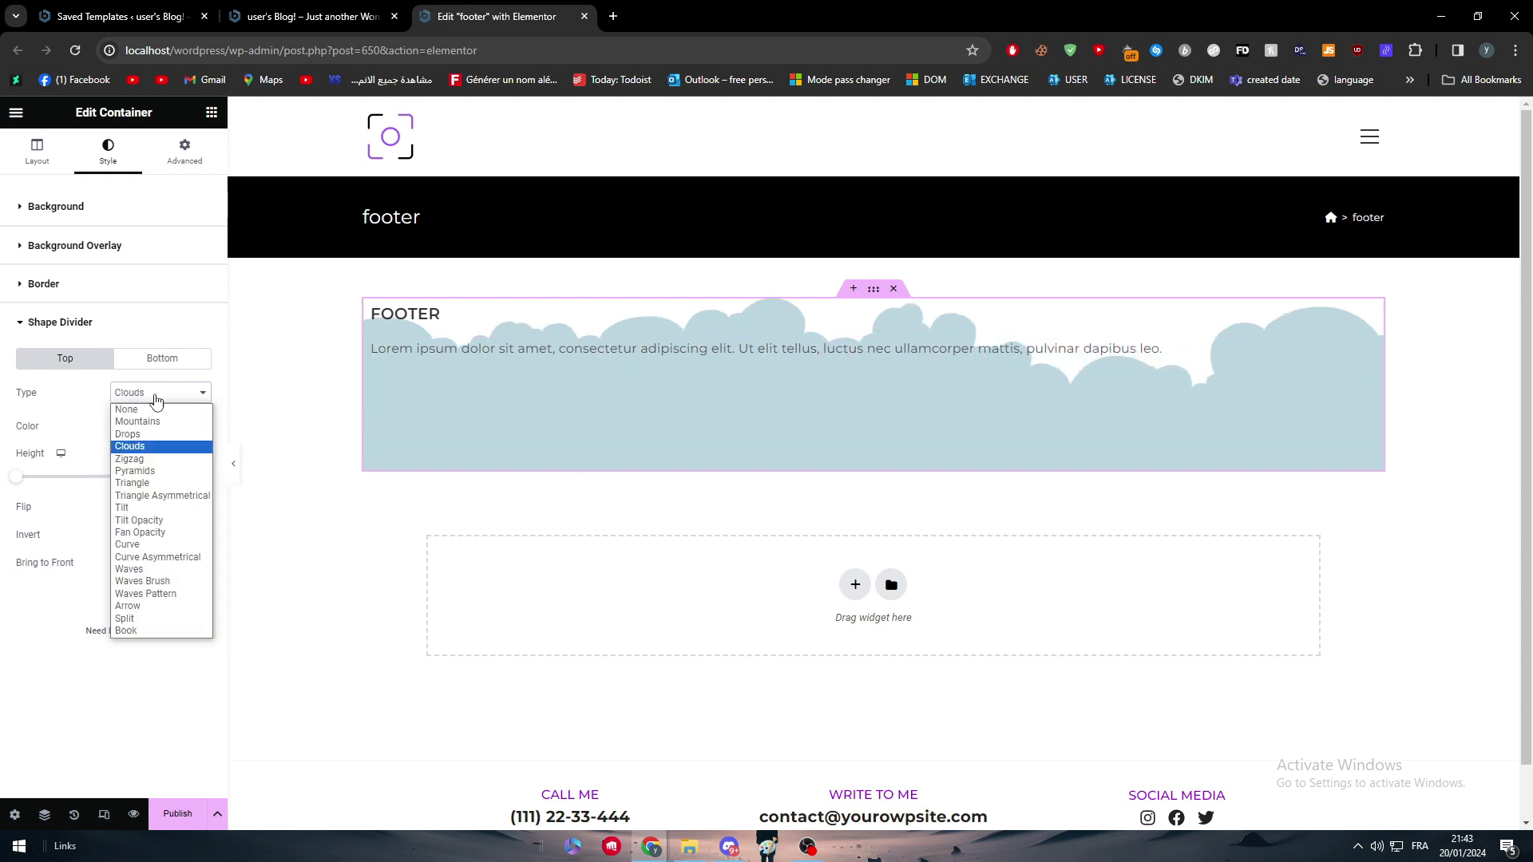
{"action": "left_click", "coordinate": [156, 475]}
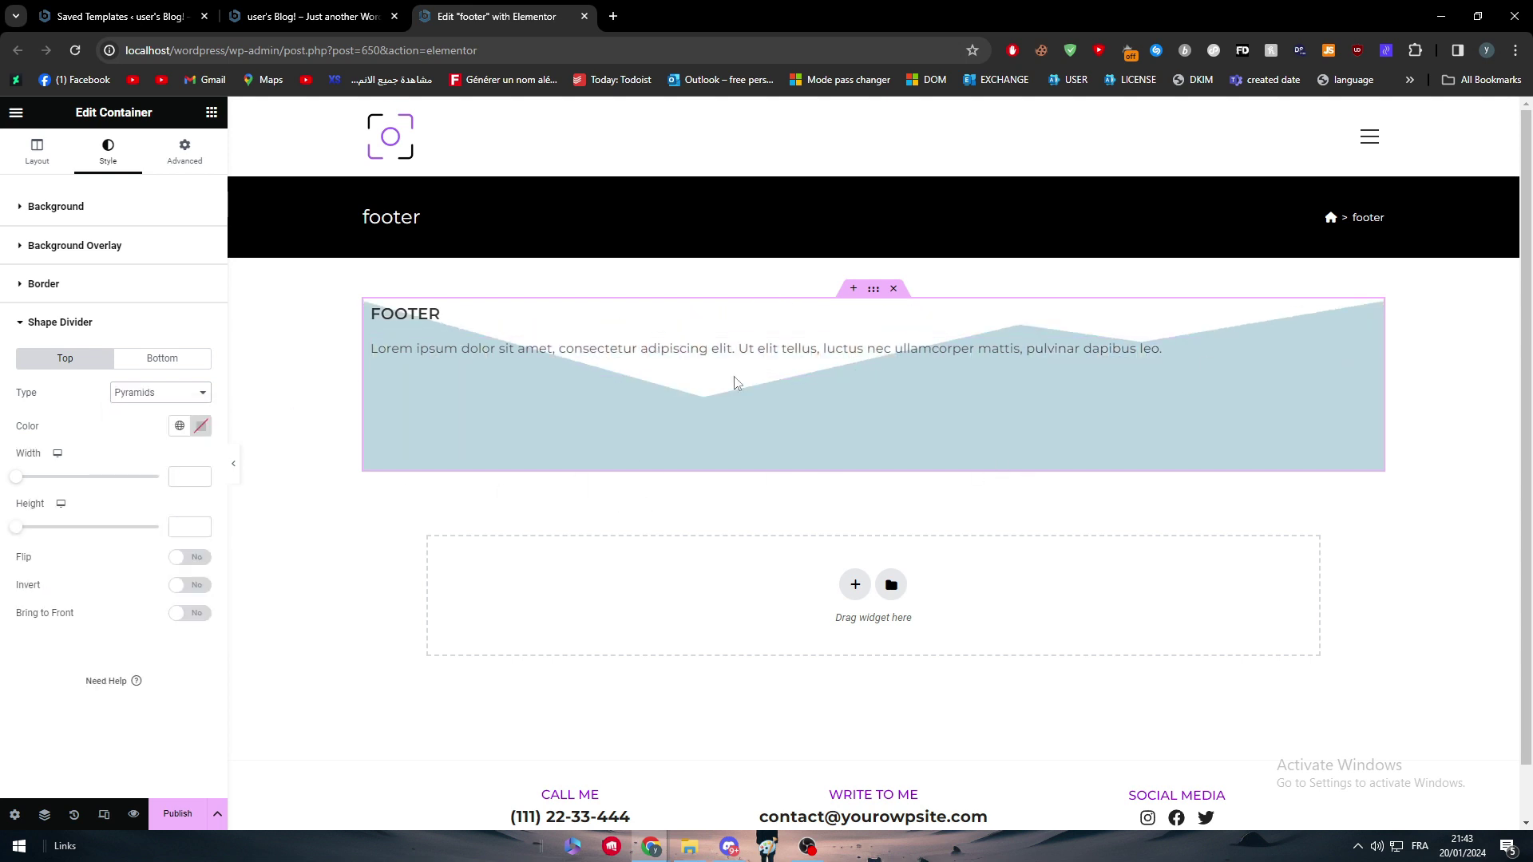
{"action": "left_click", "coordinate": [171, 395]}
{"action": "left_click", "coordinate": [160, 496]}
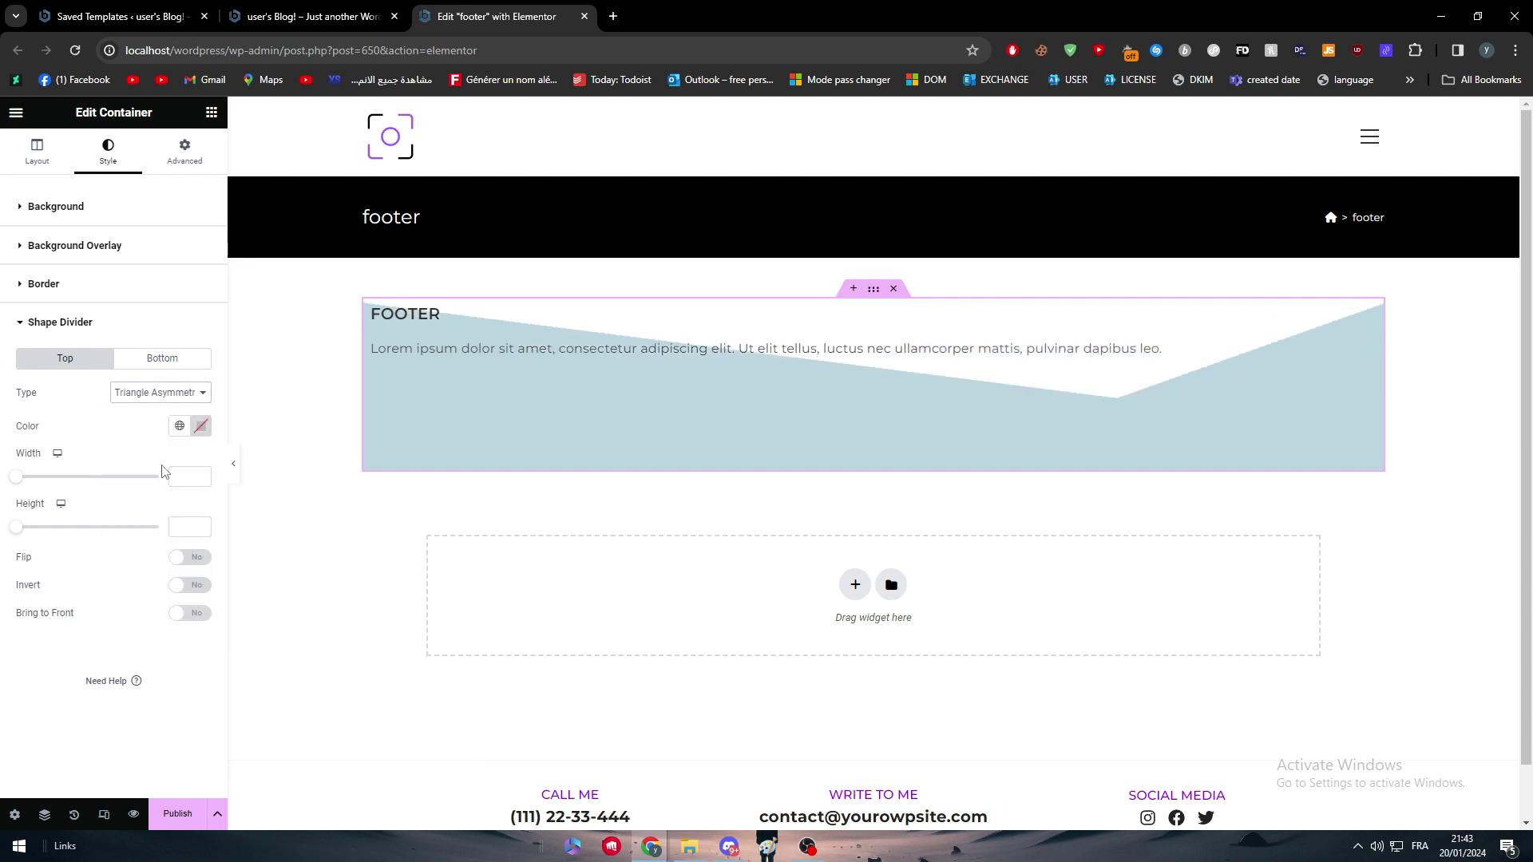
{"action": "left_click", "coordinate": [166, 400]}
{"action": "left_click", "coordinate": [152, 556]}
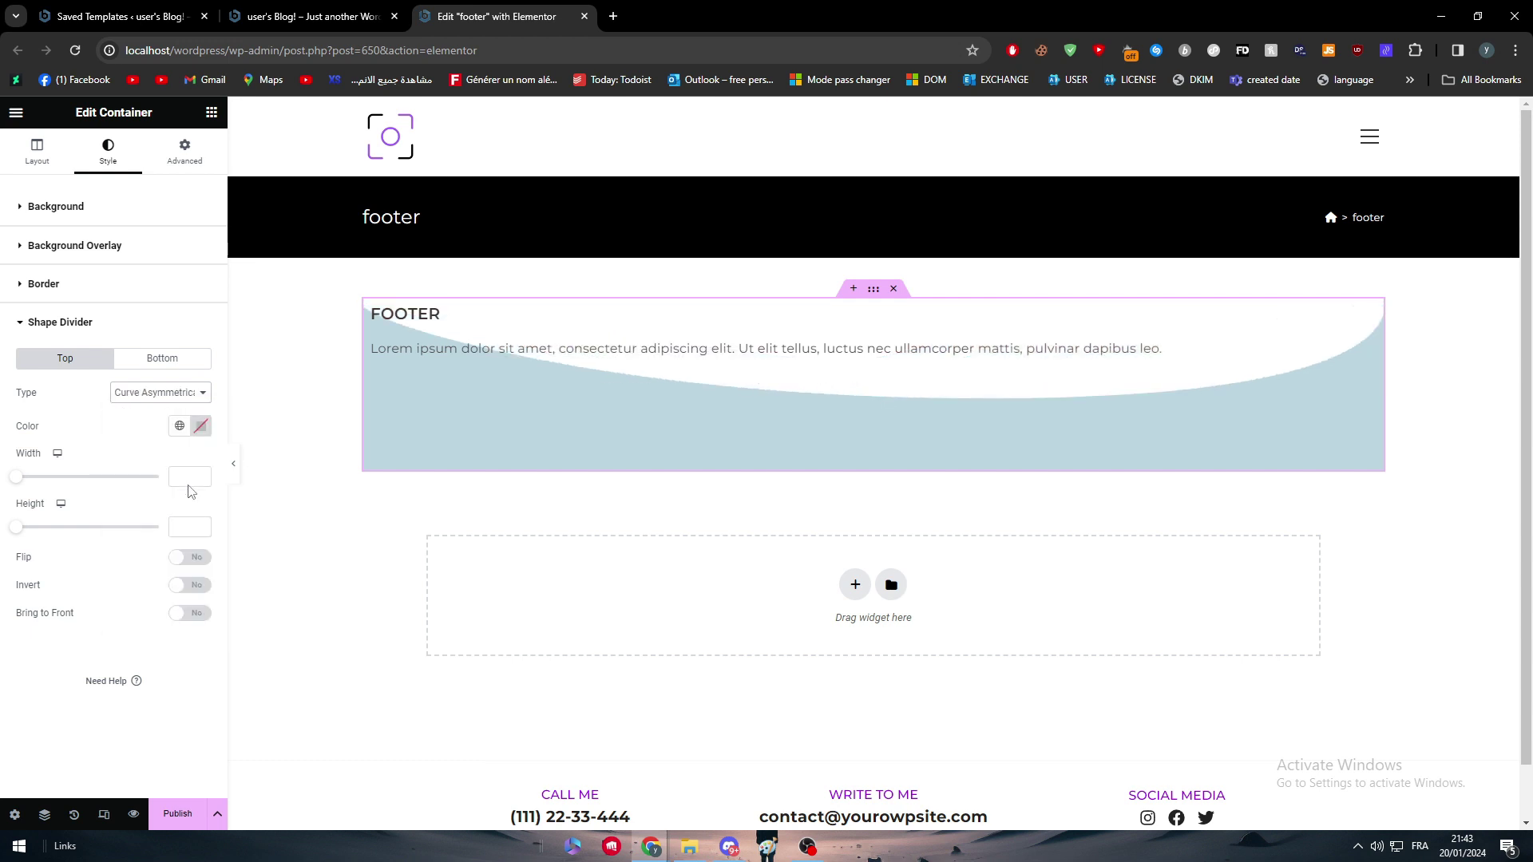
{"action": "left_click", "coordinate": [149, 395]}
{"action": "left_click", "coordinate": [162, 584]}
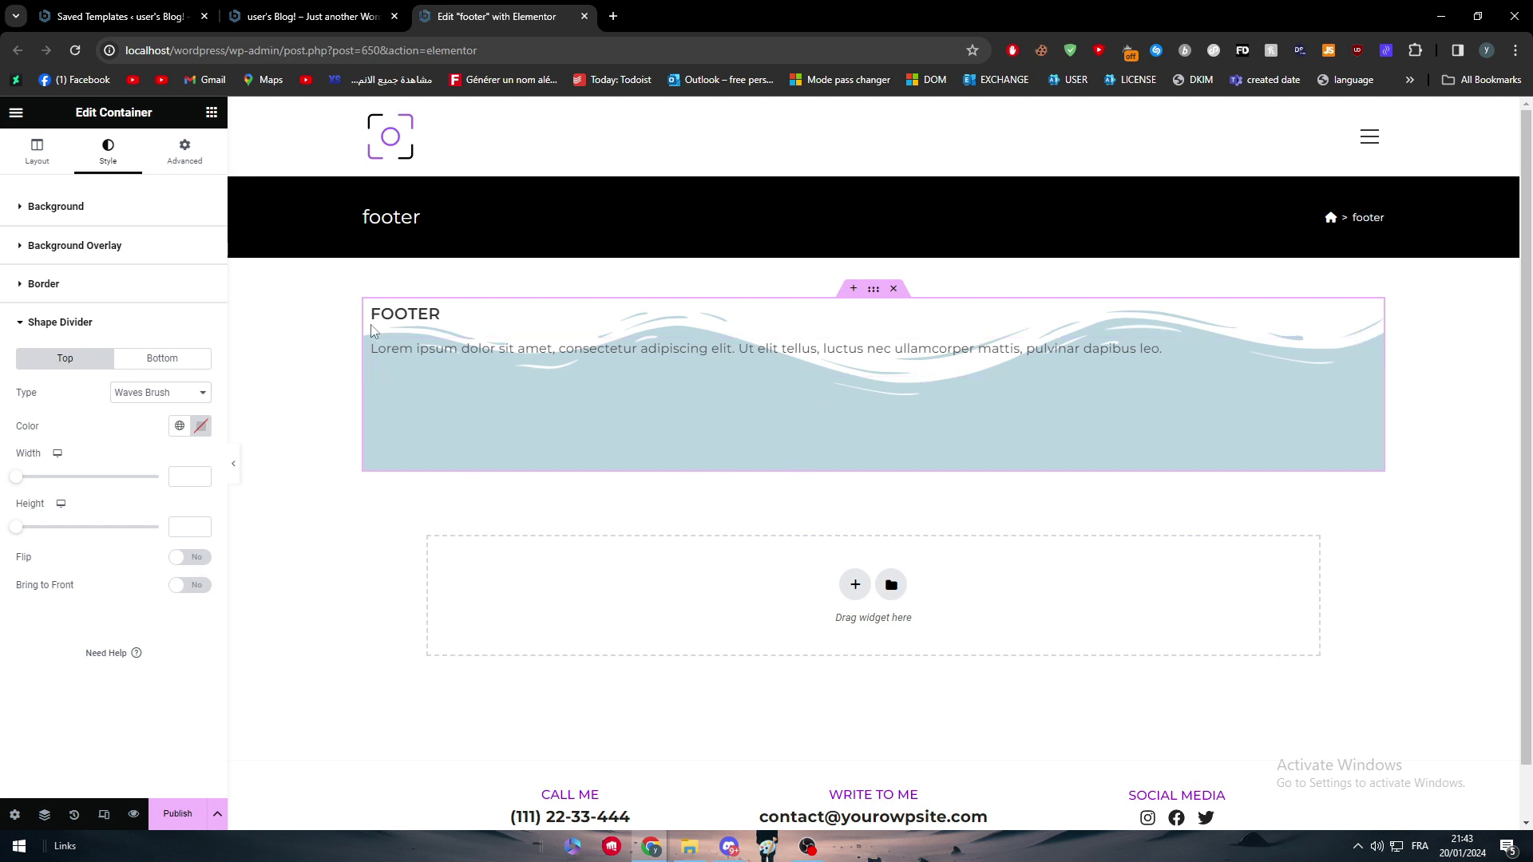
{"action": "left_click", "coordinate": [336, 303]}
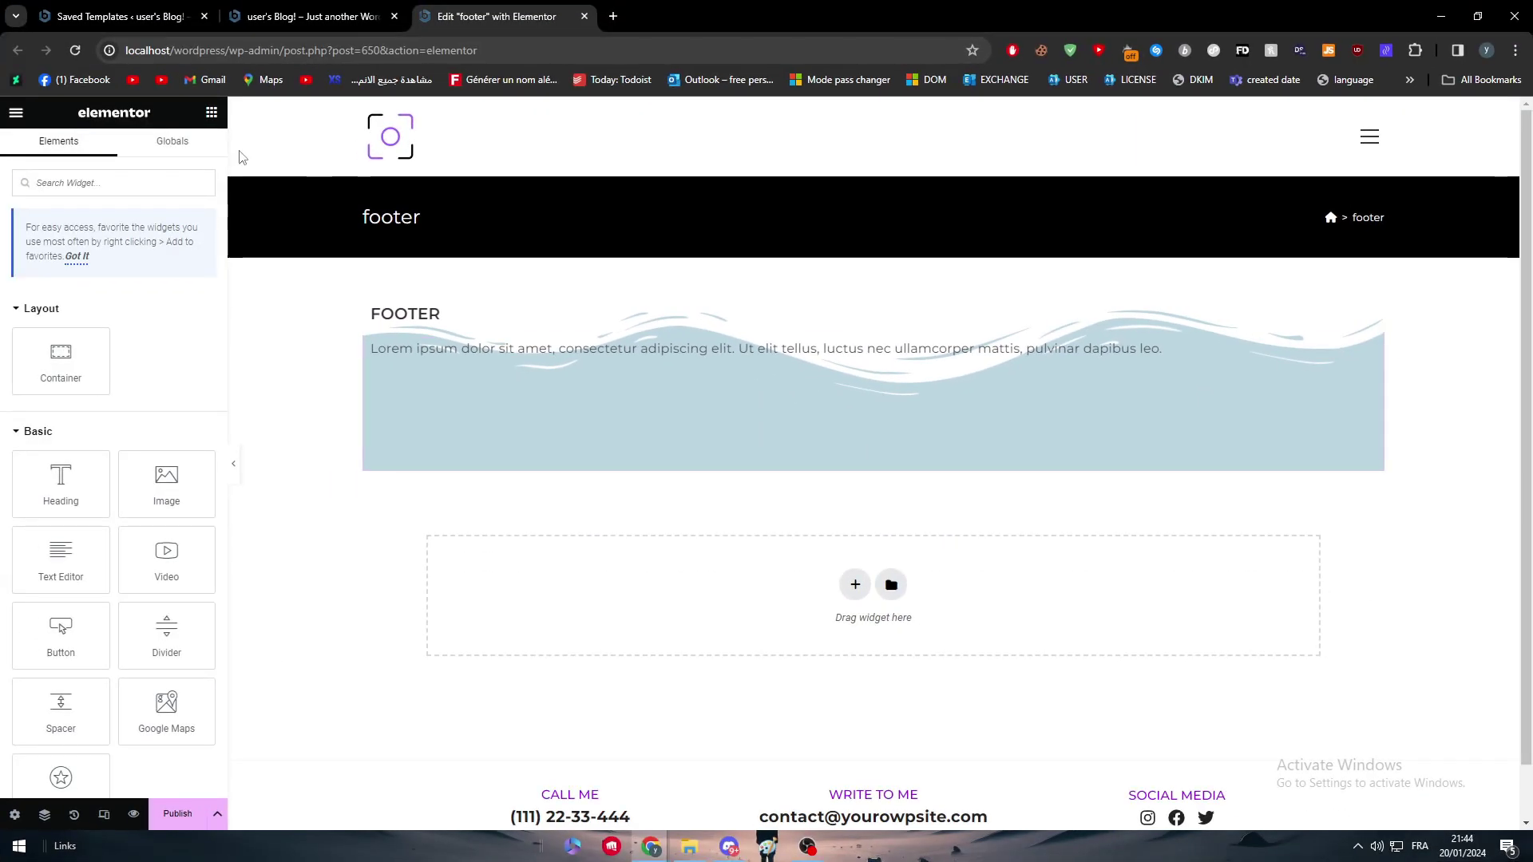
Scroll through the footer template to review the container and its Waves Brush divider
{"action": "left_click", "coordinate": [16, 113]}
{"action": "left_click", "coordinate": [16, 112]}
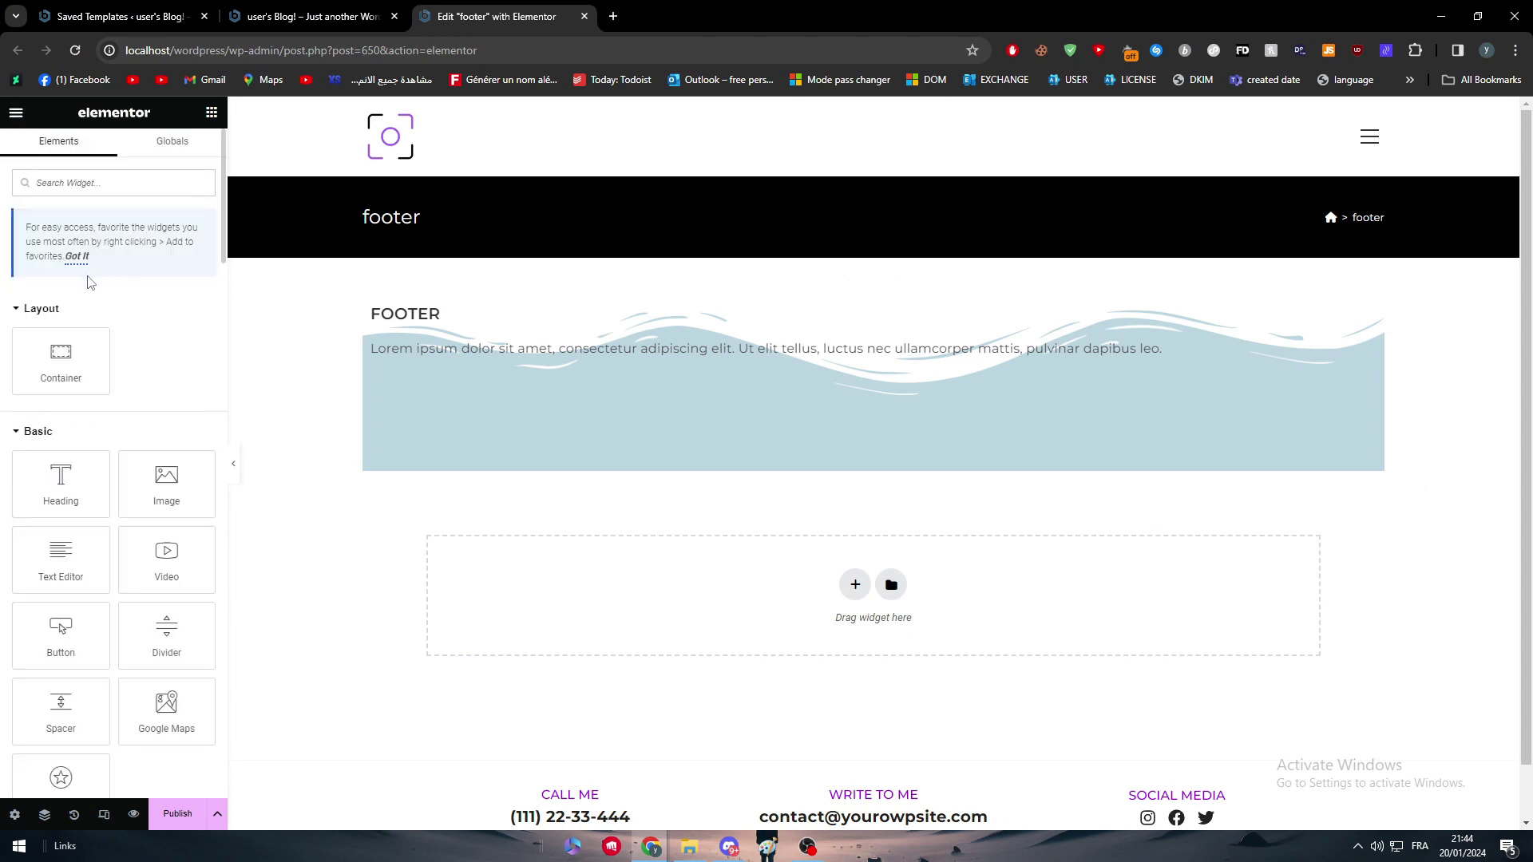
{"action": "scroll", "coordinate": [126, 271], "scroll_direction": "down", "scroll_amount": 8}
{"action": "scroll", "coordinate": [16, 342], "scroll_direction": "down", "scroll_amount": 3}
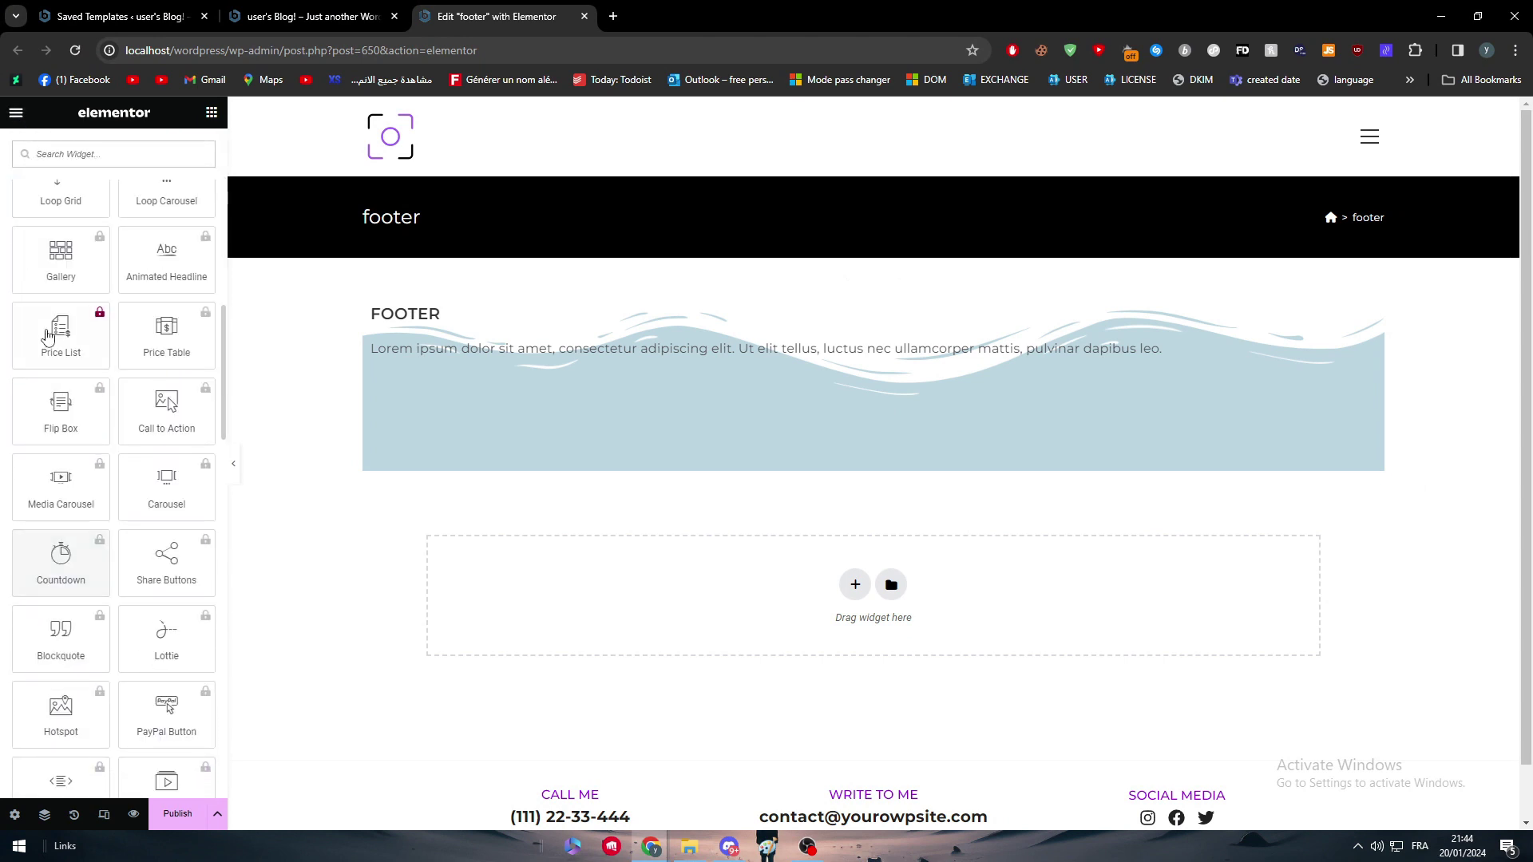
{"action": "scroll", "coordinate": [24, 328], "scroll_direction": "up", "scroll_amount": 10}
{"action": "scroll", "coordinate": [48, 351], "scroll_direction": "down", "scroll_amount": 7}
{"action": "scroll", "coordinate": [103, 420], "scroll_direction": "down", "scroll_amount": 7}
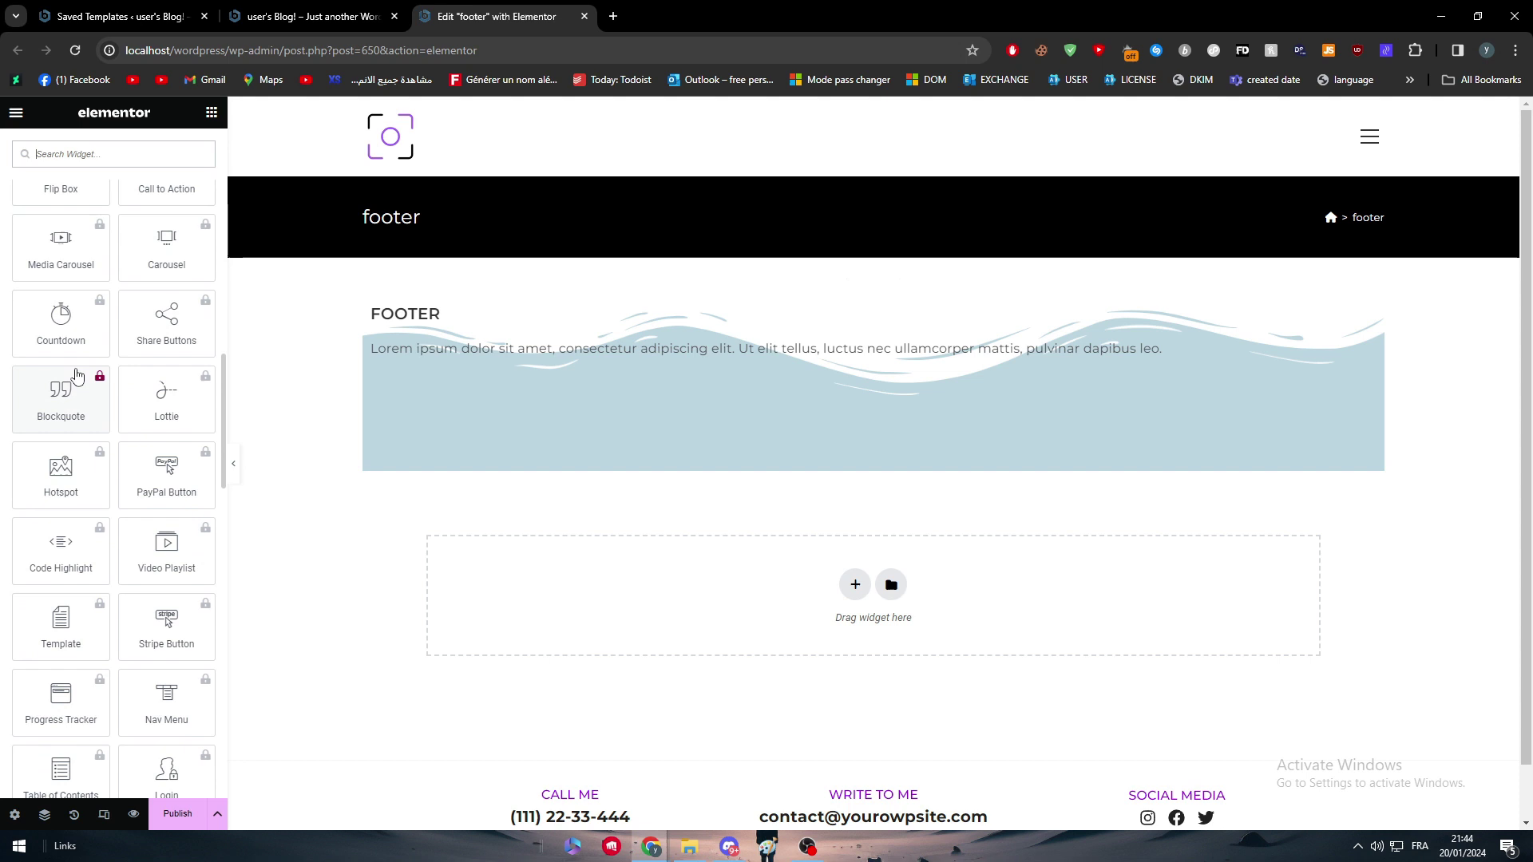
{"action": "scroll", "coordinate": [103, 421], "scroll_direction": "up", "scroll_amount": 4}
{"action": "scroll", "coordinate": [103, 420], "scroll_direction": "down", "scroll_amount": 4}
{"action": "scroll", "coordinate": [103, 421], "scroll_direction": "down", "scroll_amount": 8}
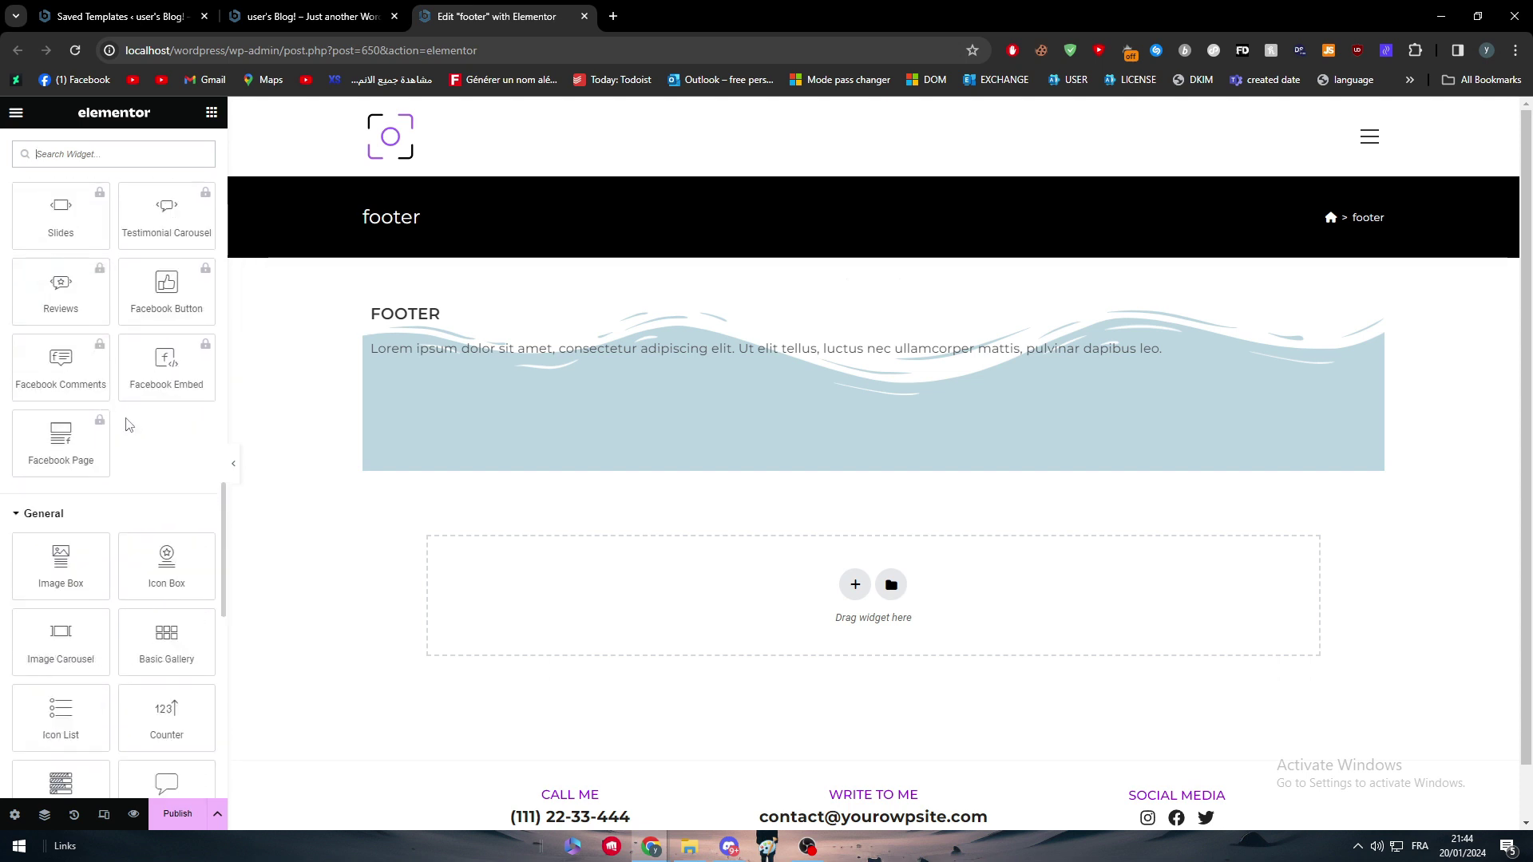
{"action": "scroll", "coordinate": [120, 408], "scroll_direction": "up", "scroll_amount": 8}
Drag the light-blue container's left edge to narrow its width
{"action": "scroll", "coordinate": [124, 407], "scroll_direction": "down", "scroll_amount": 4}
{"action": "scroll", "coordinate": [121, 430], "scroll_direction": "up", "scroll_amount": 1}
{"action": "scroll", "coordinate": [120, 427], "scroll_direction": "up", "scroll_amount": 12}
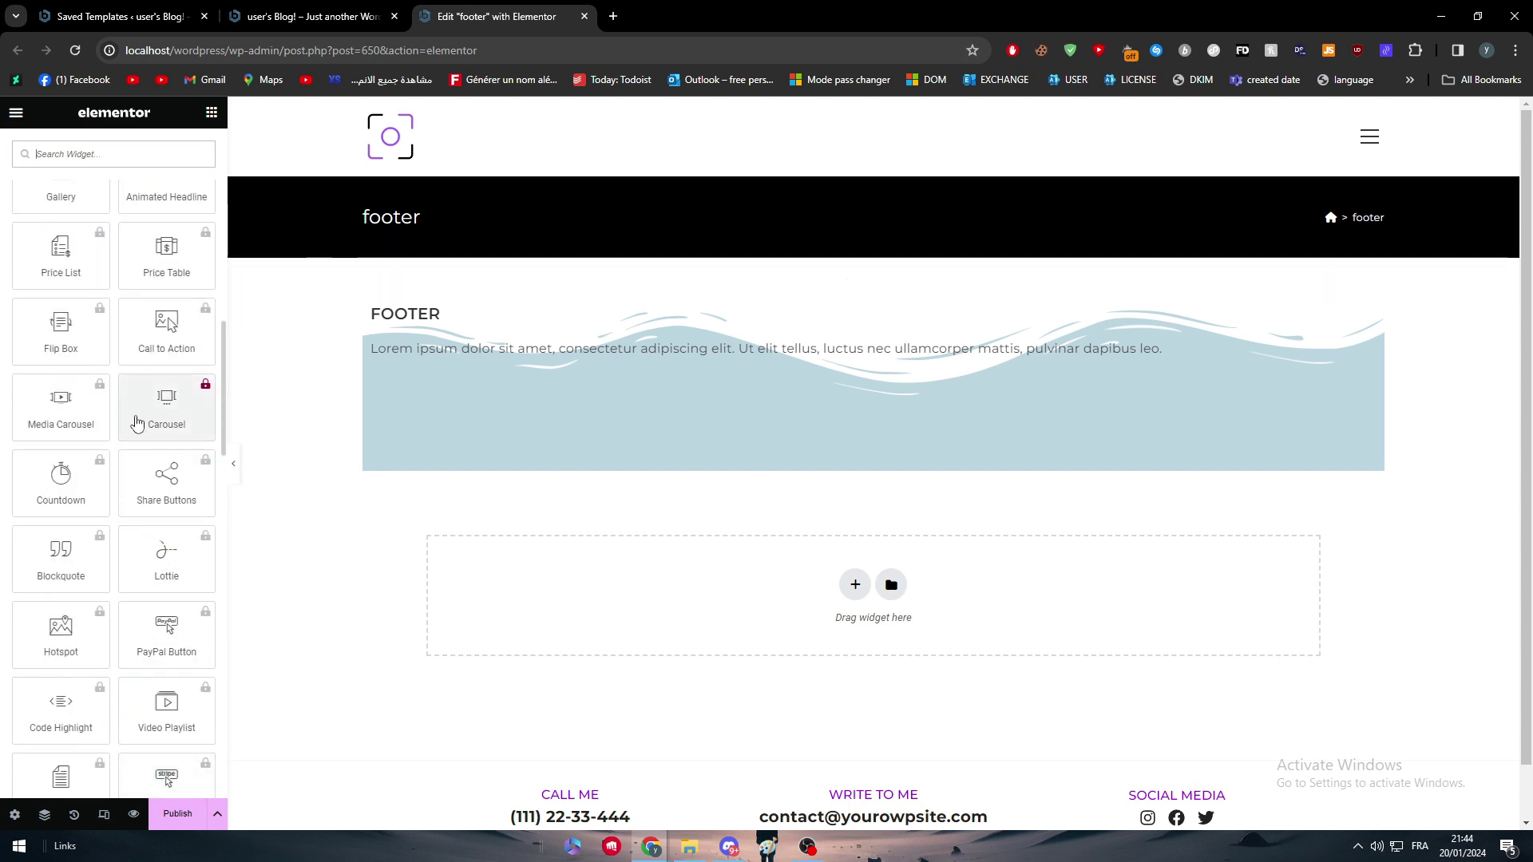
{"action": "scroll", "coordinate": [125, 420], "scroll_direction": "down", "scroll_amount": 2}
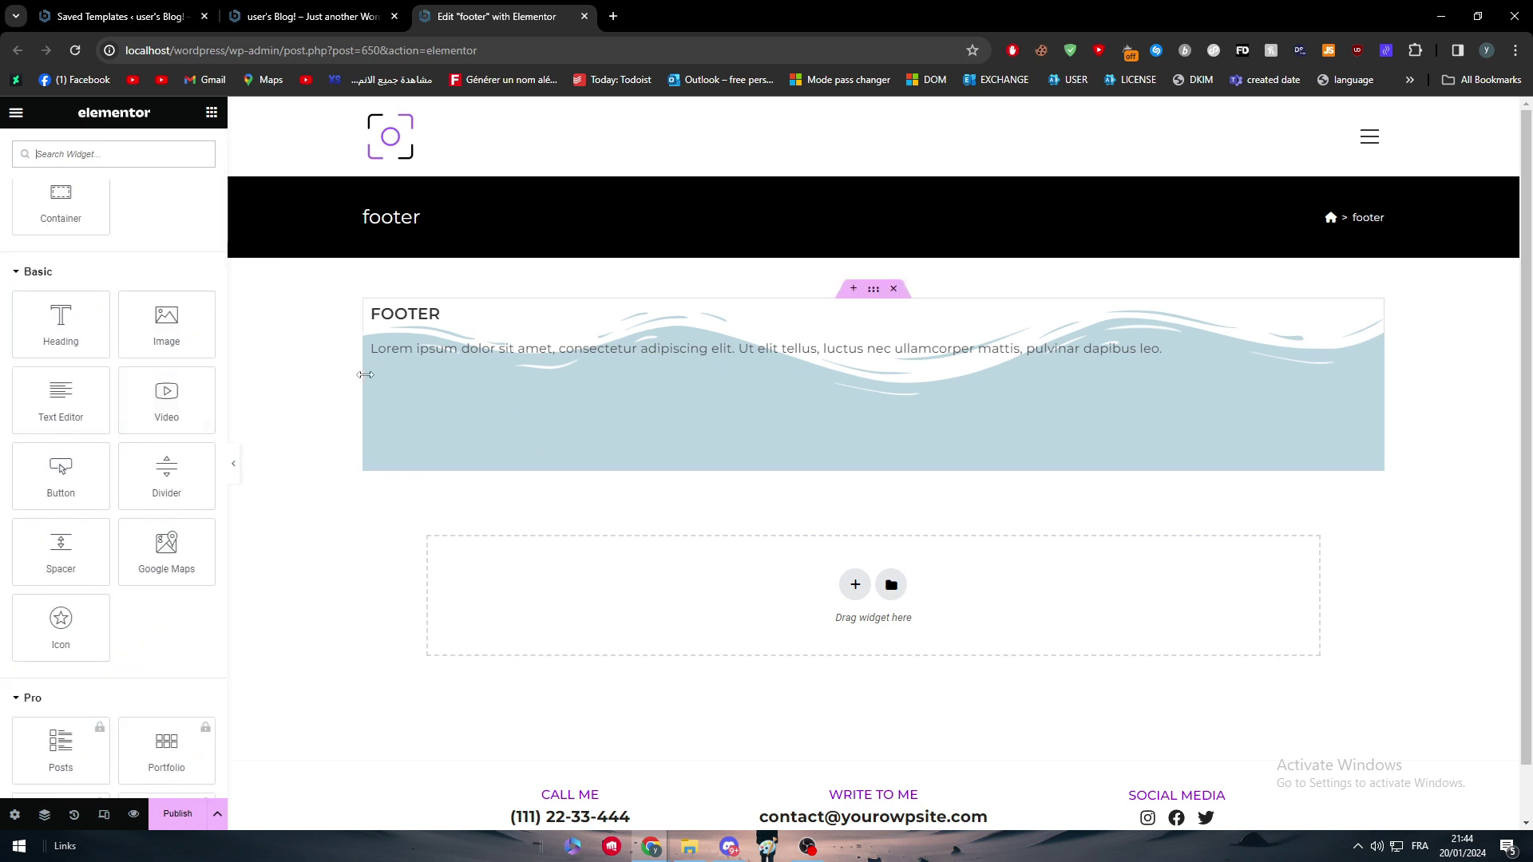
{"action": "left_click_drag", "start_coordinate": [362, 375], "coordinate": [218, 388]}
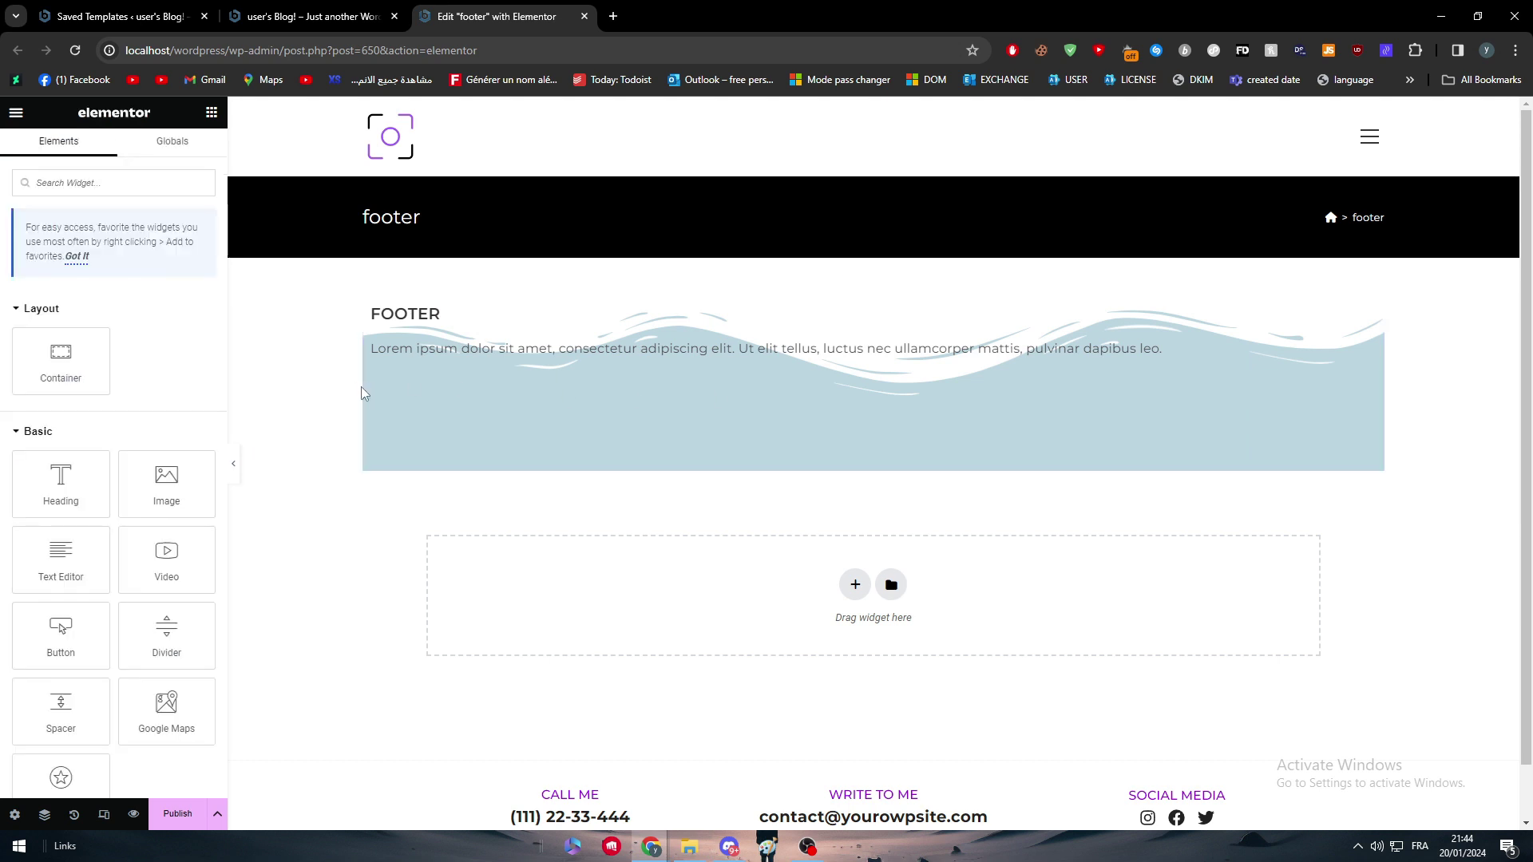
{"action": "left_click_drag", "start_coordinate": [363, 394], "coordinate": [260, 399]}
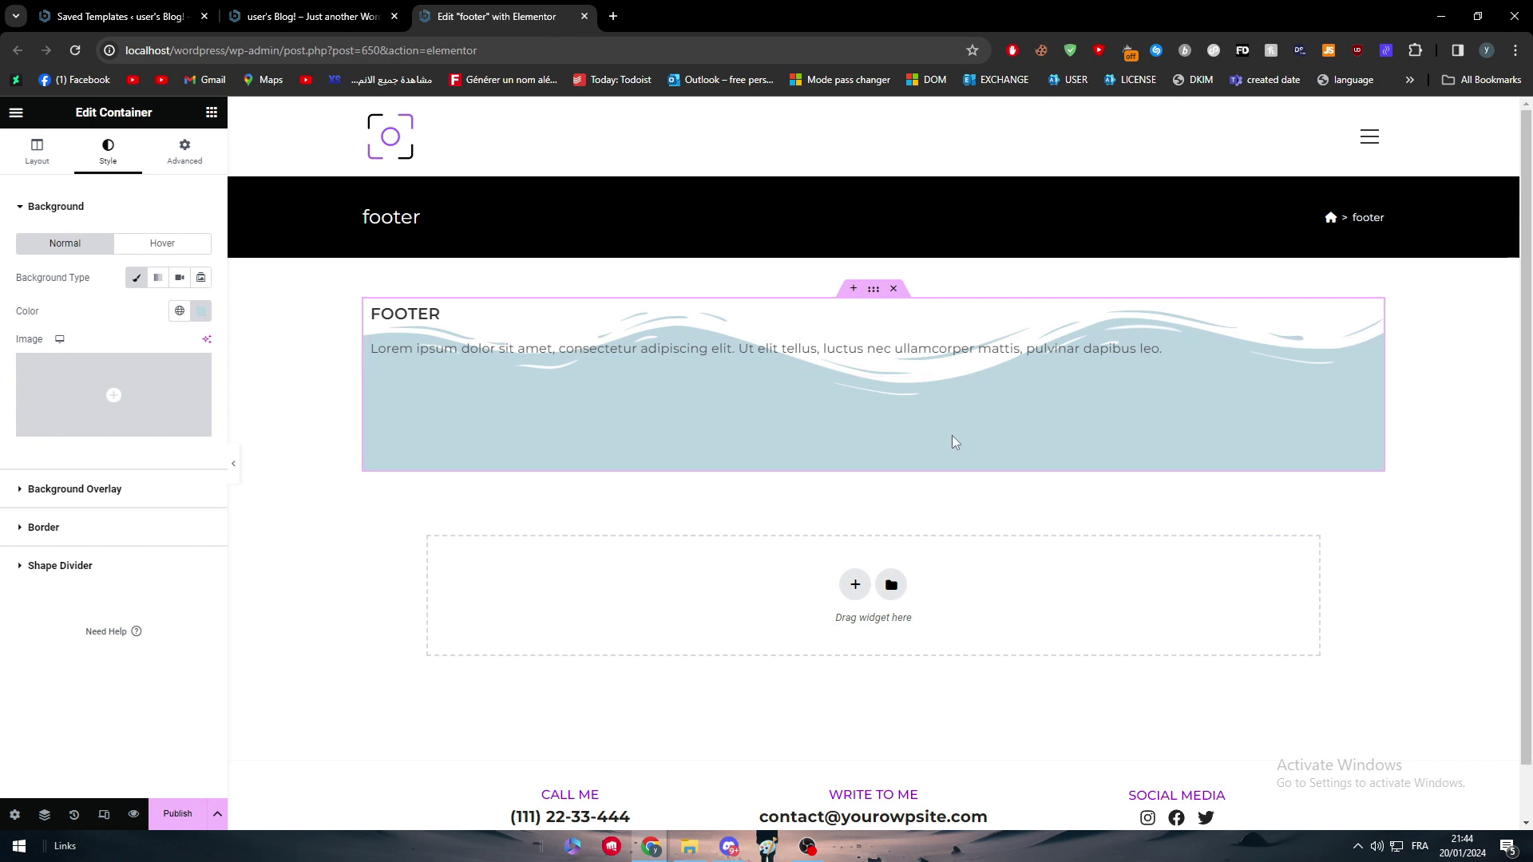
Replace the lorem ipsum paragraph in the text block with the word 'Home'
{"action": "left_click", "coordinate": [655, 351]}
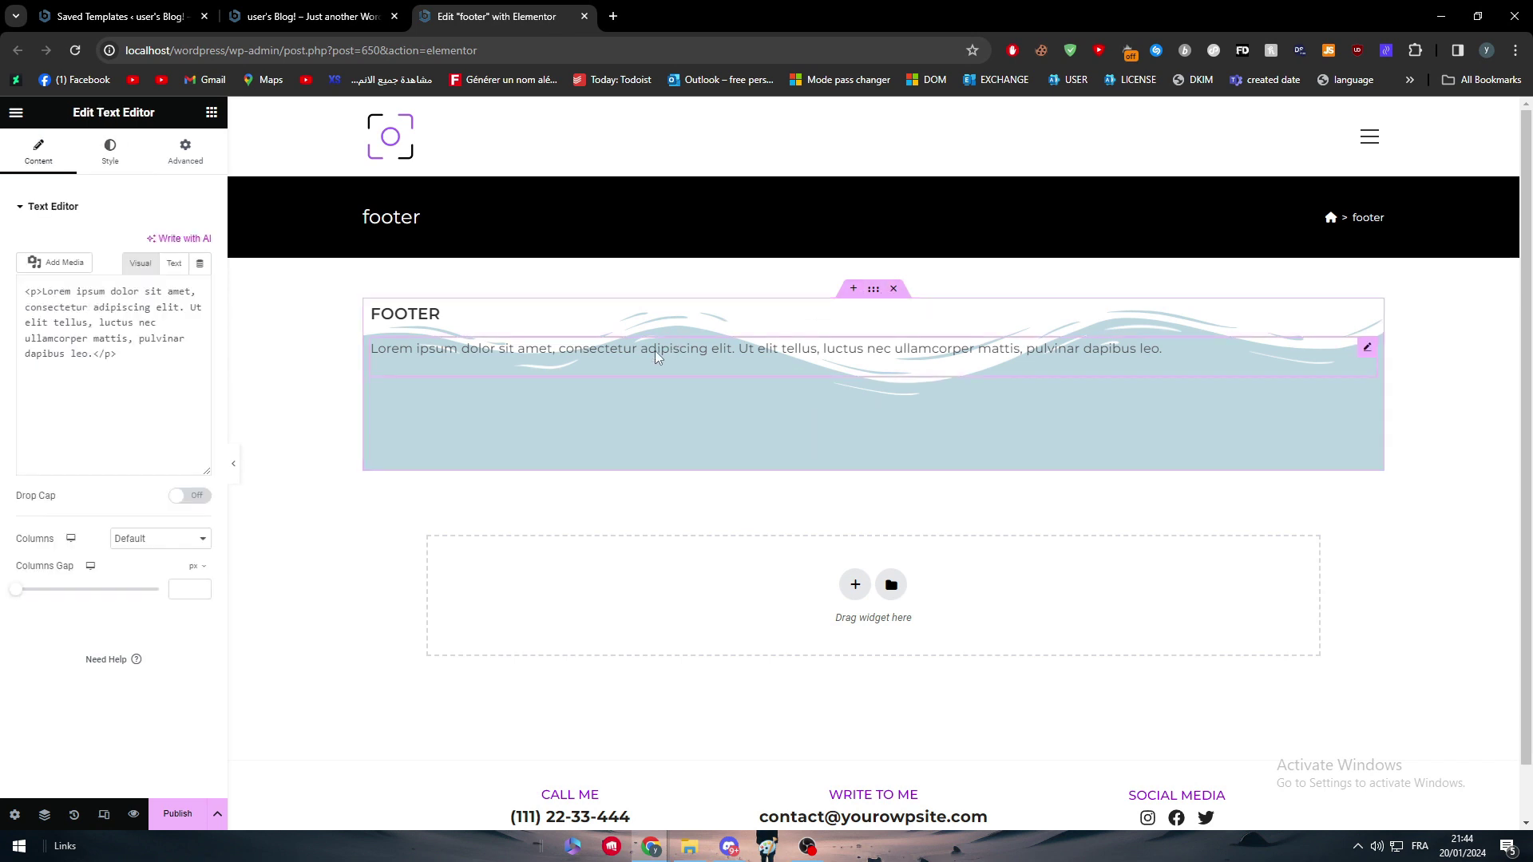
{"action": "left_click_drag", "start_coordinate": [84, 375], "coordinate": [114, 382]}
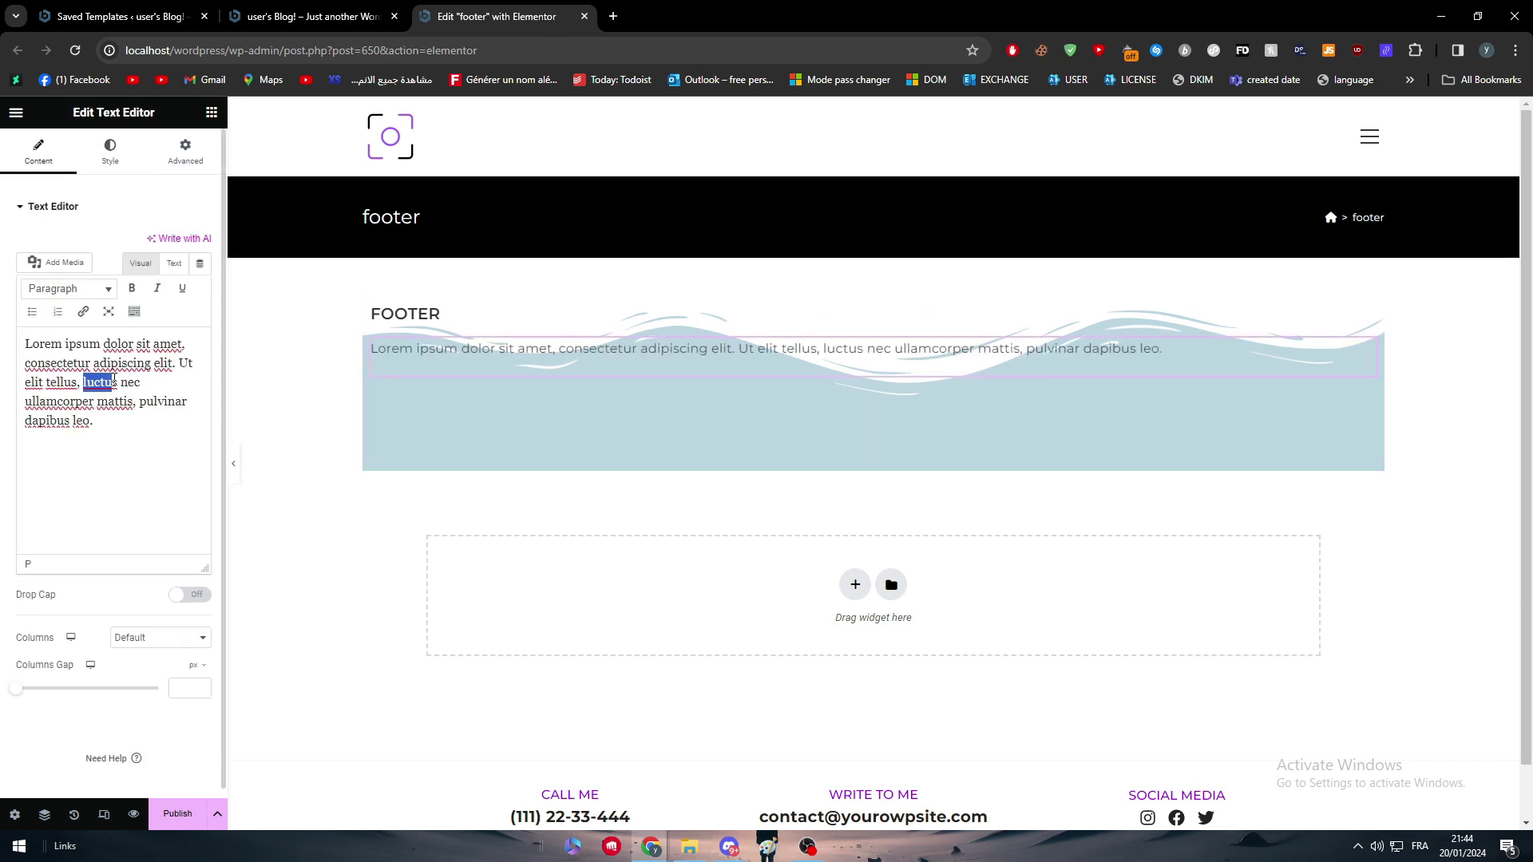
{"action": "left_click", "coordinate": [83, 311]}
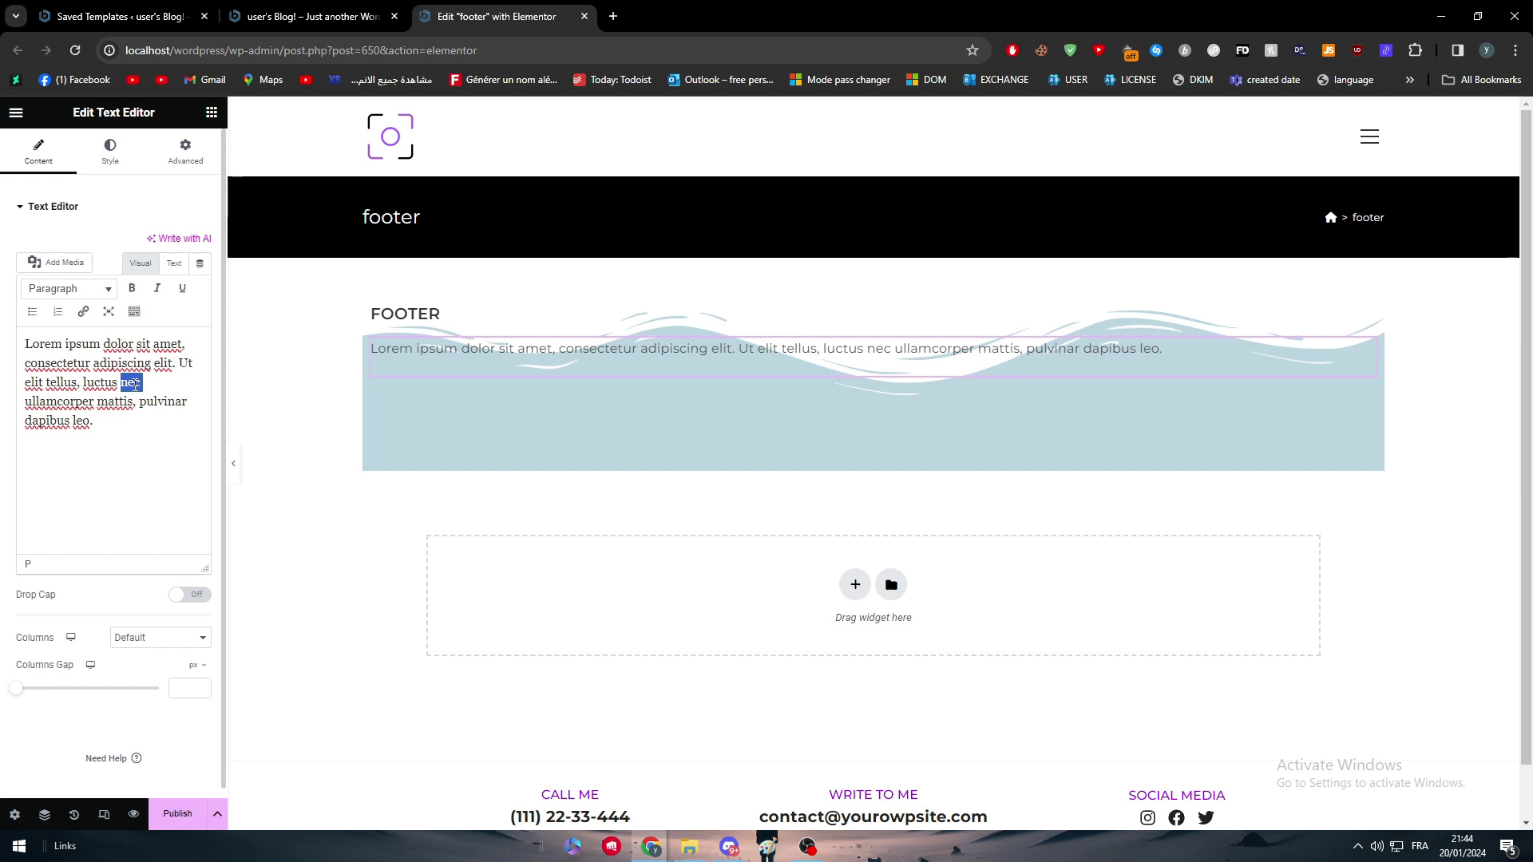
{"action": "key", "text": "ctrl+a"}
{"action": "key", "text": "BackSpace"}
{"action": "type", "text": "Hom"}
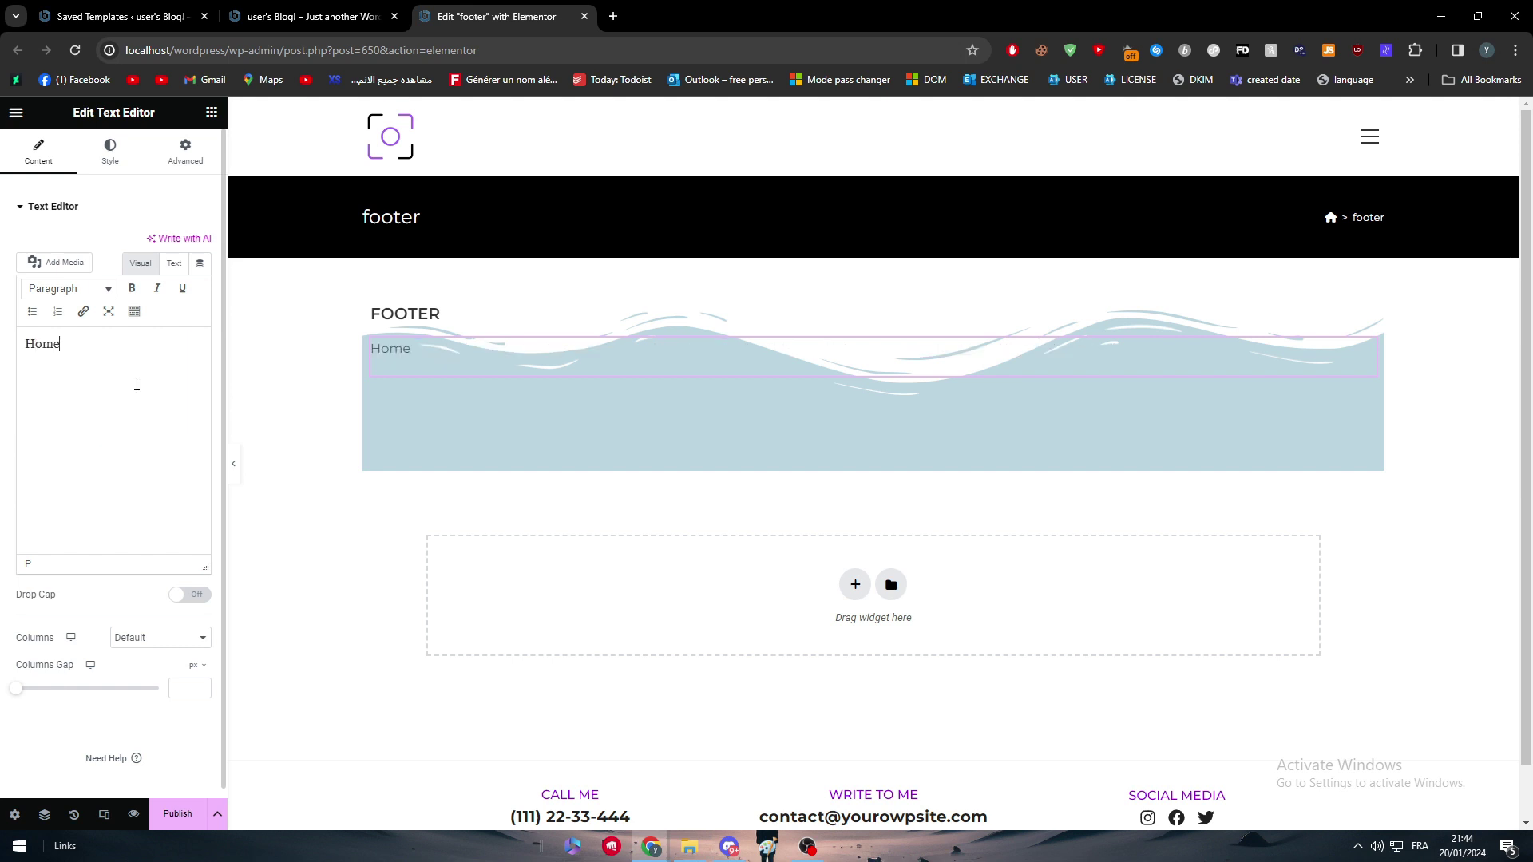
{"action": "left_click_drag", "start_coordinate": [71, 362], "coordinate": [14, 345]}
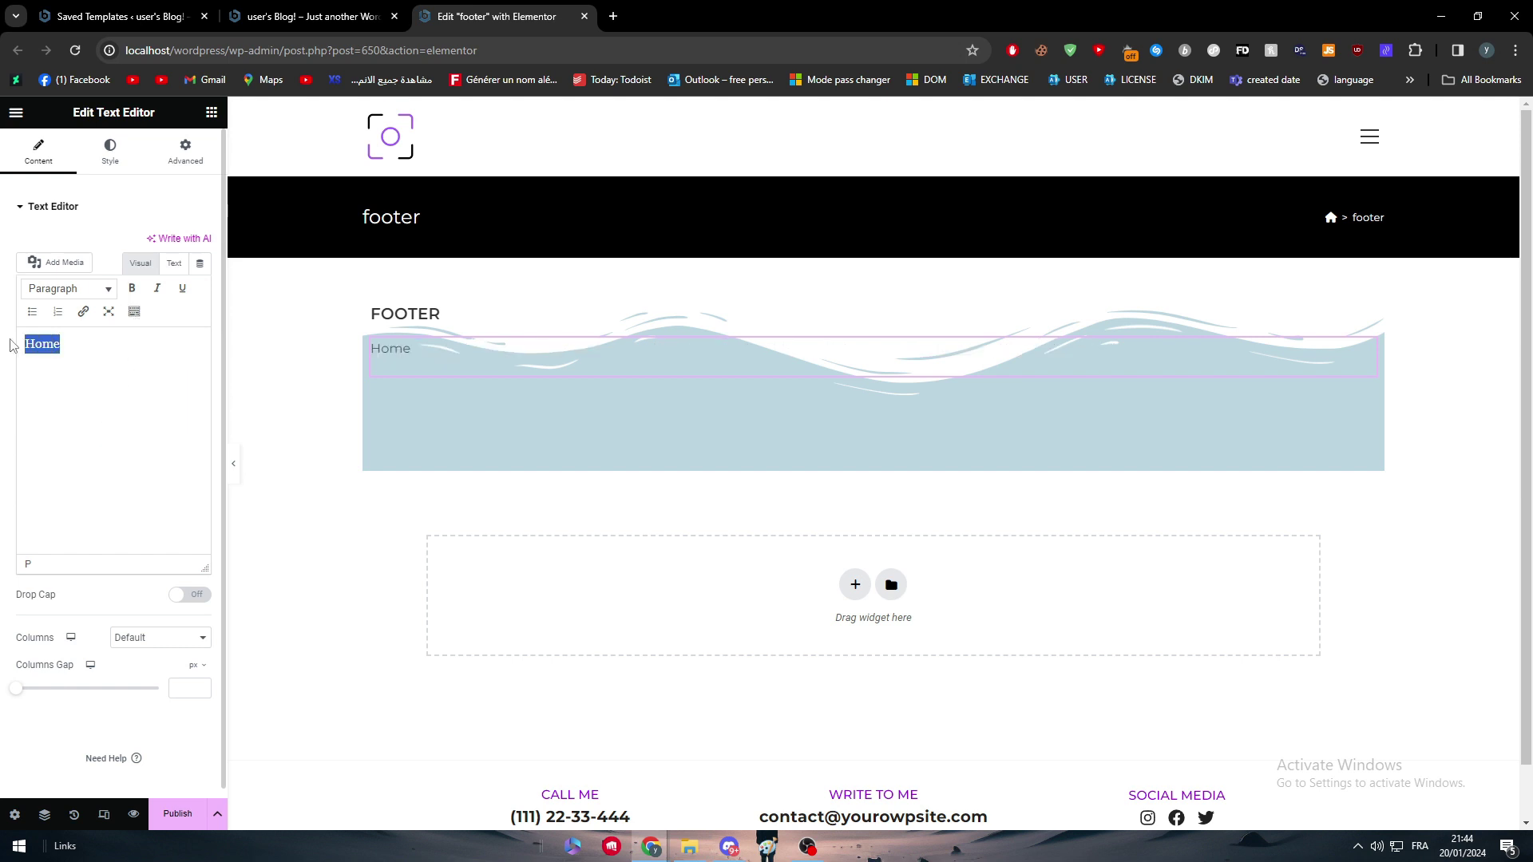
{"action": "left_click", "coordinate": [83, 311]}
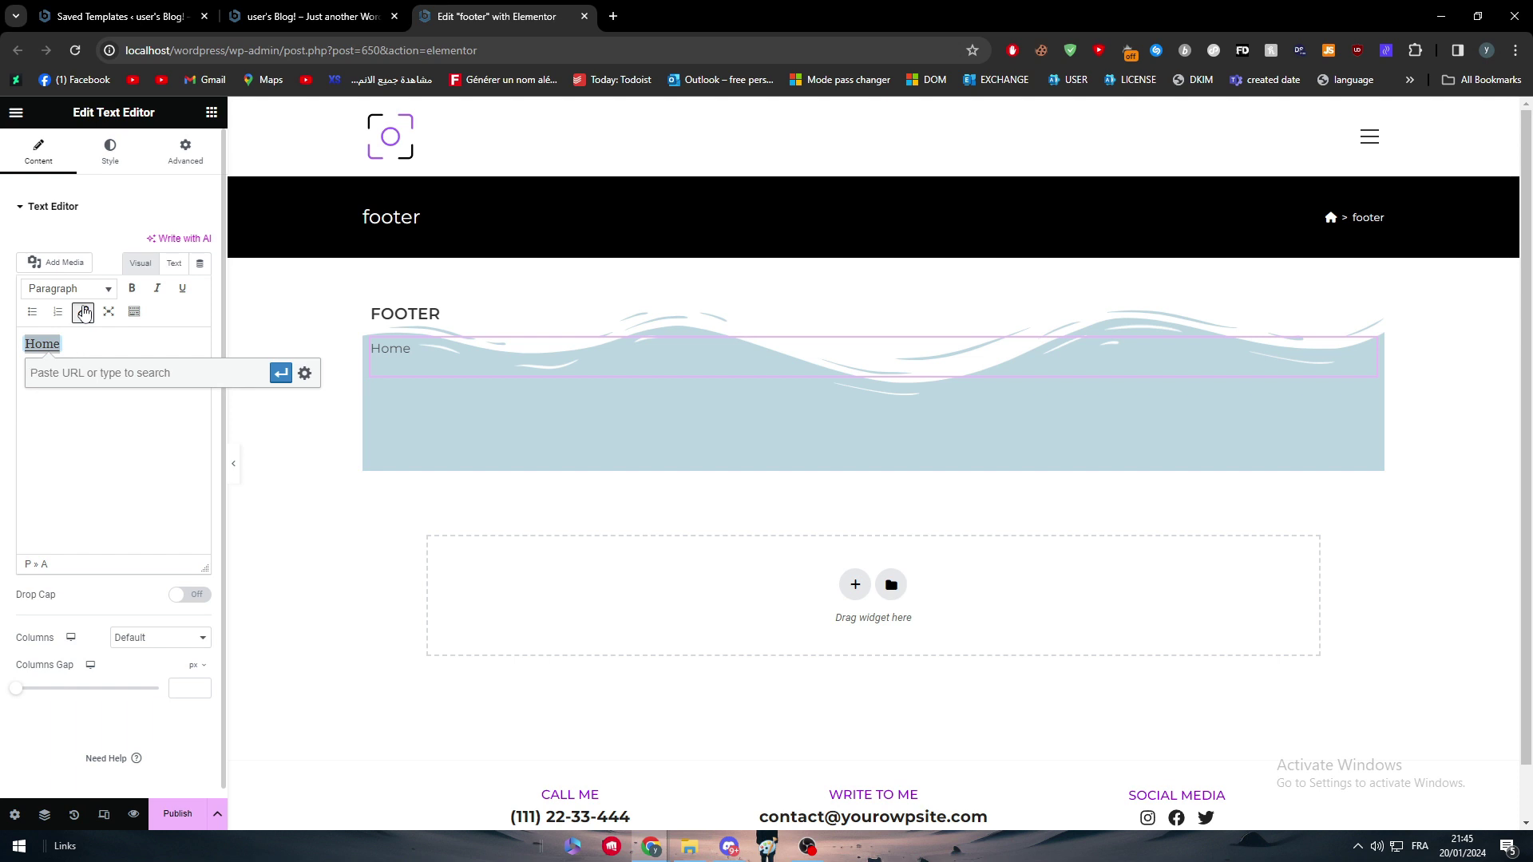
{"action": "type", "text": "www.homepage.Com"}
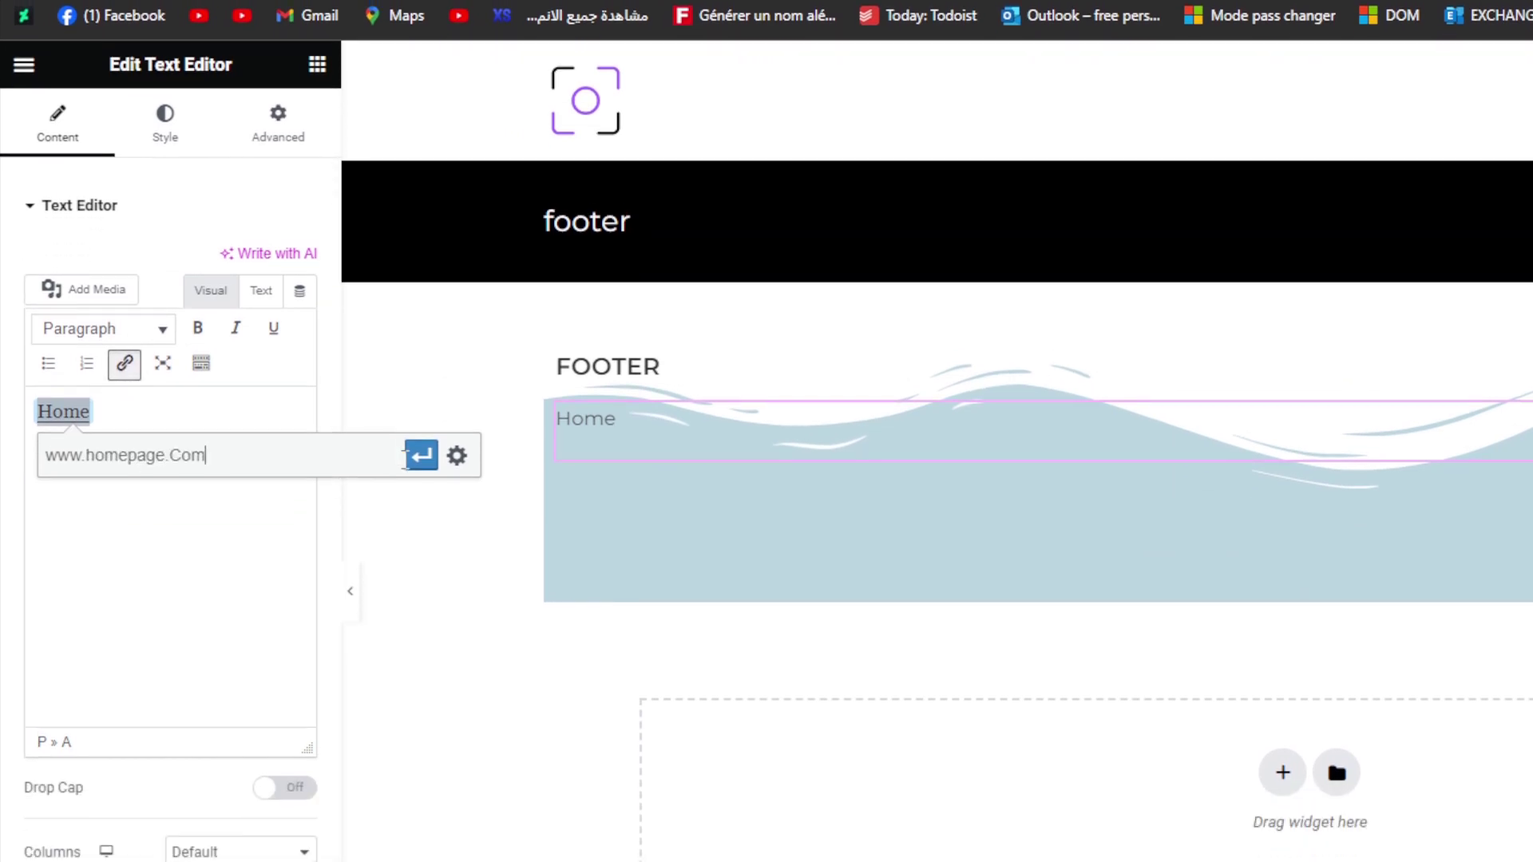
{"action": "key", "text": "Return"}
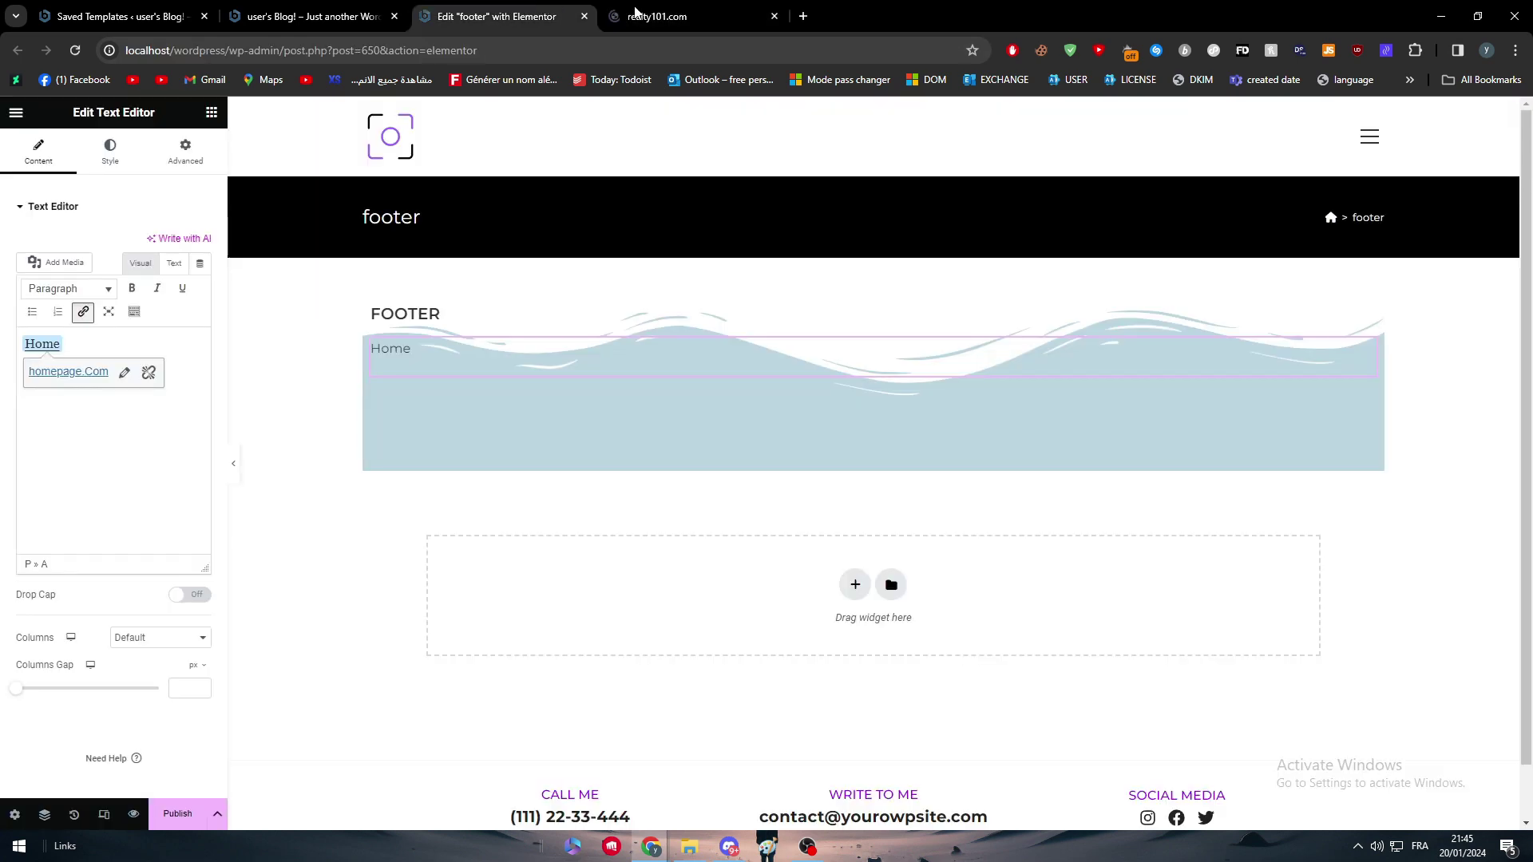
Check the Realty 101 tab, then close it and return to the Elementor footer editor
{"action": "left_click", "coordinate": [760, 27]}
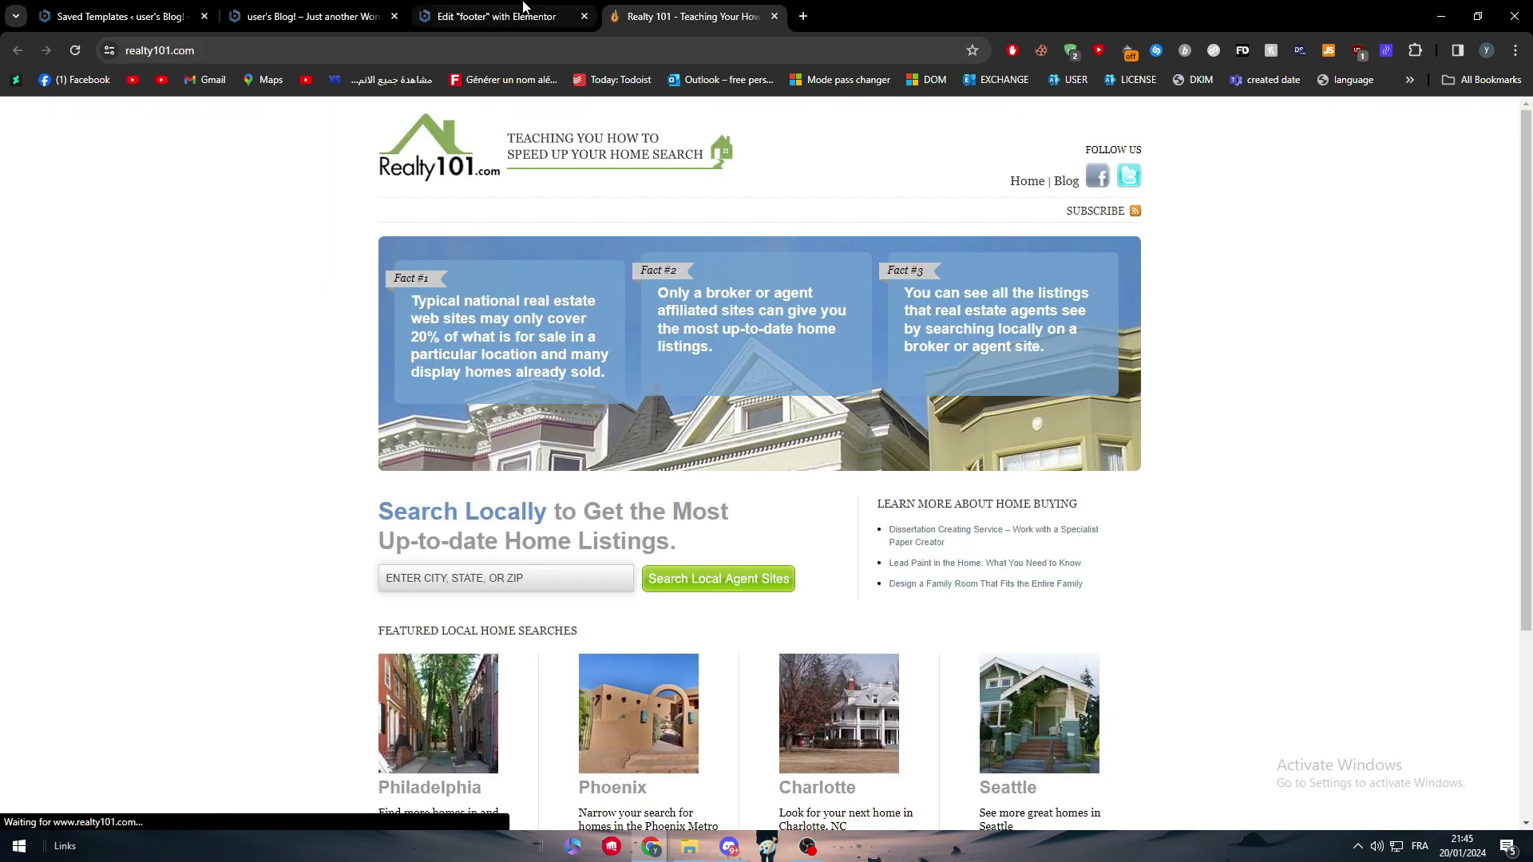
{"action": "key", "text": "ctrl+shift+Tab"}
{"action": "left_click", "coordinate": [725, 28]}
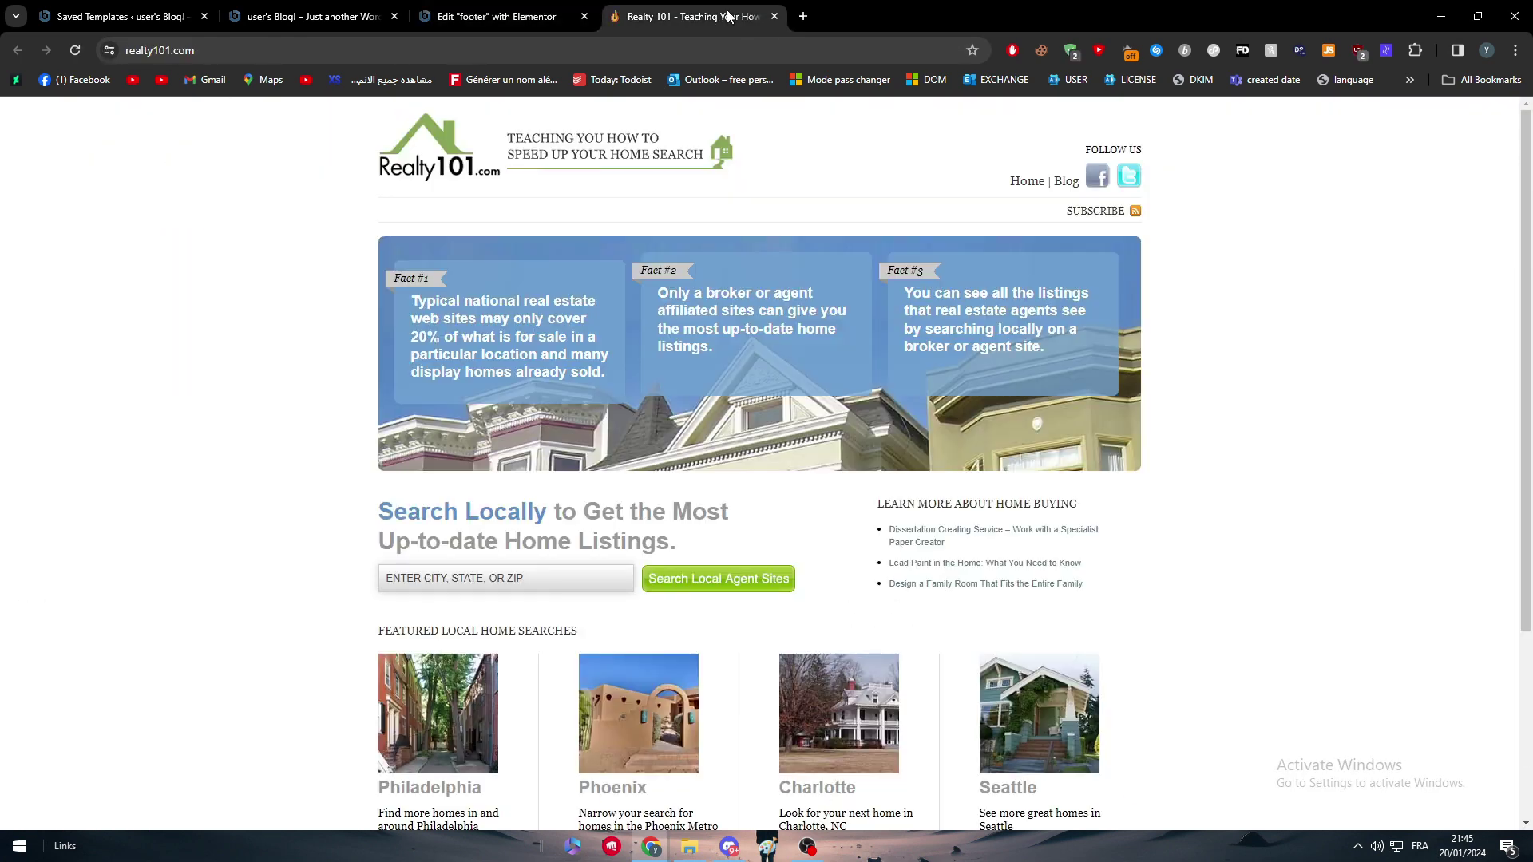
{"action": "left_click", "coordinate": [556, 9]}
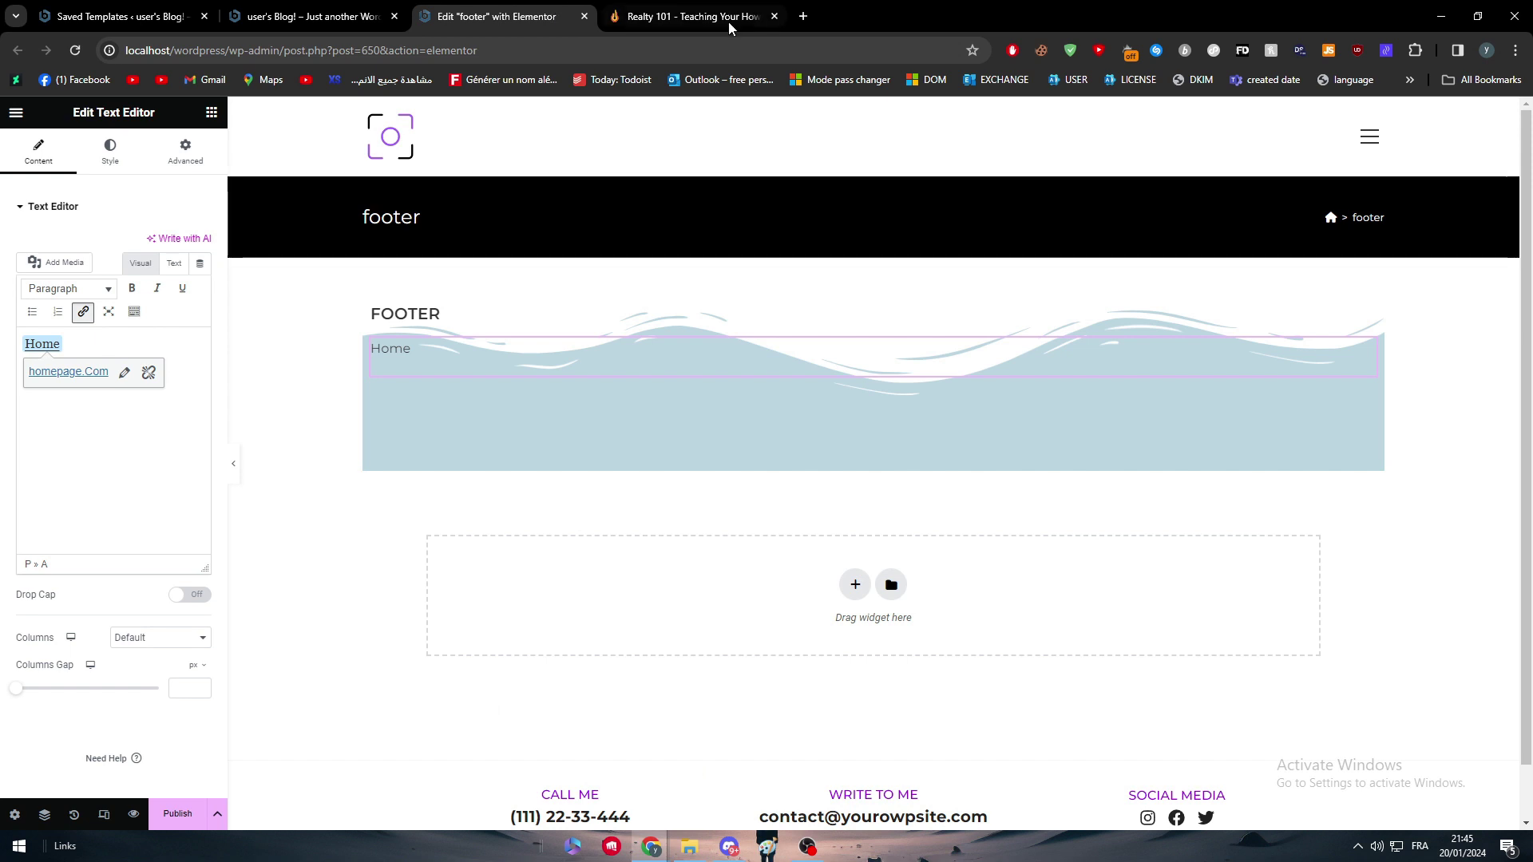
{"action": "left_click", "coordinate": [774, 17]}
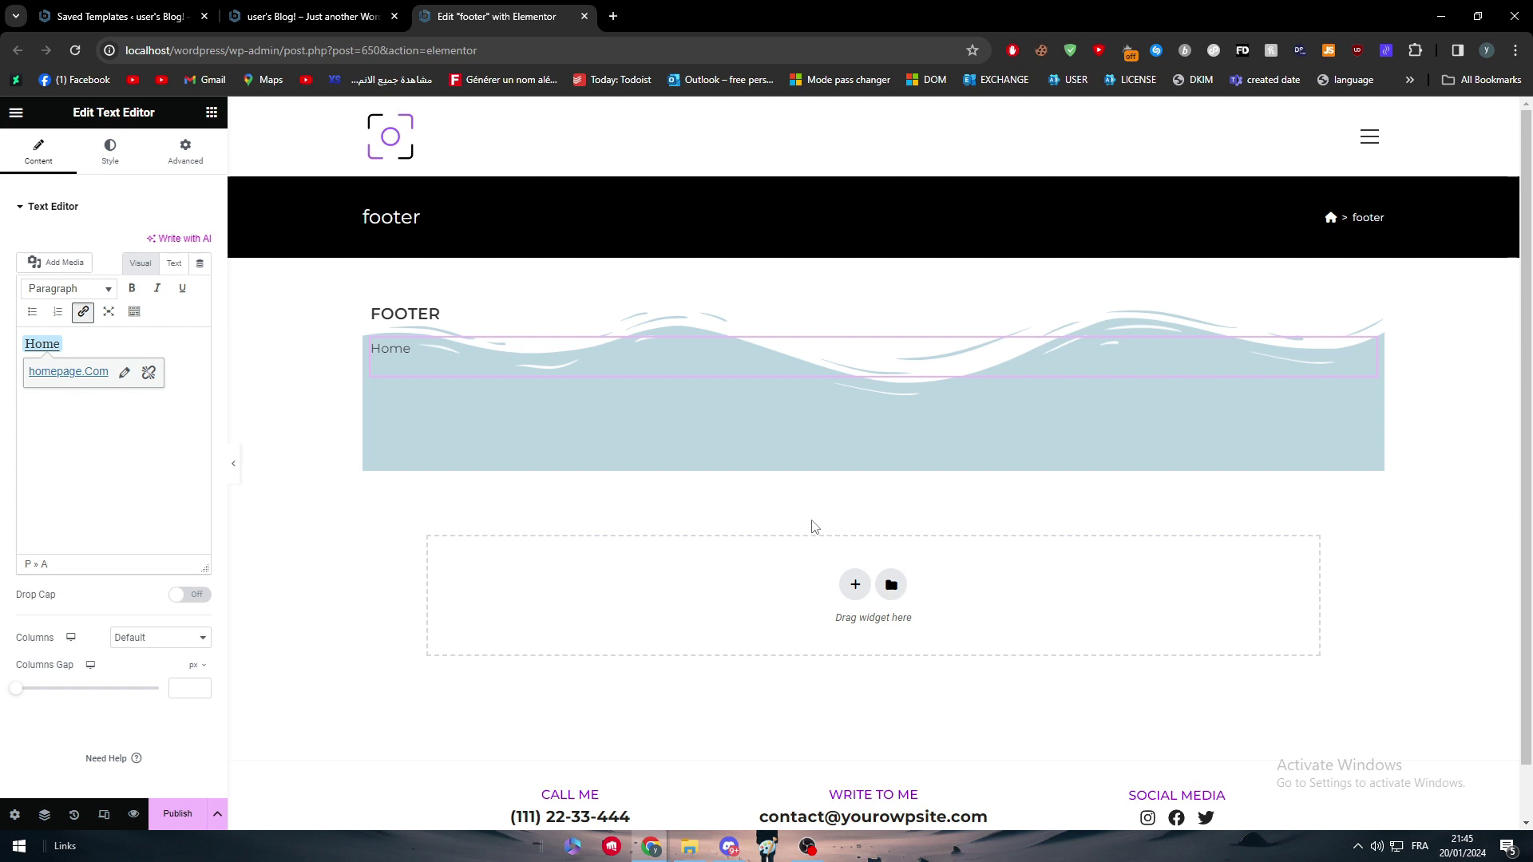
Publish the footer Section template and switch to the blog's front-page tab
{"action": "scroll", "coordinate": [551, 479], "scroll_direction": "down", "scroll_amount": 1}
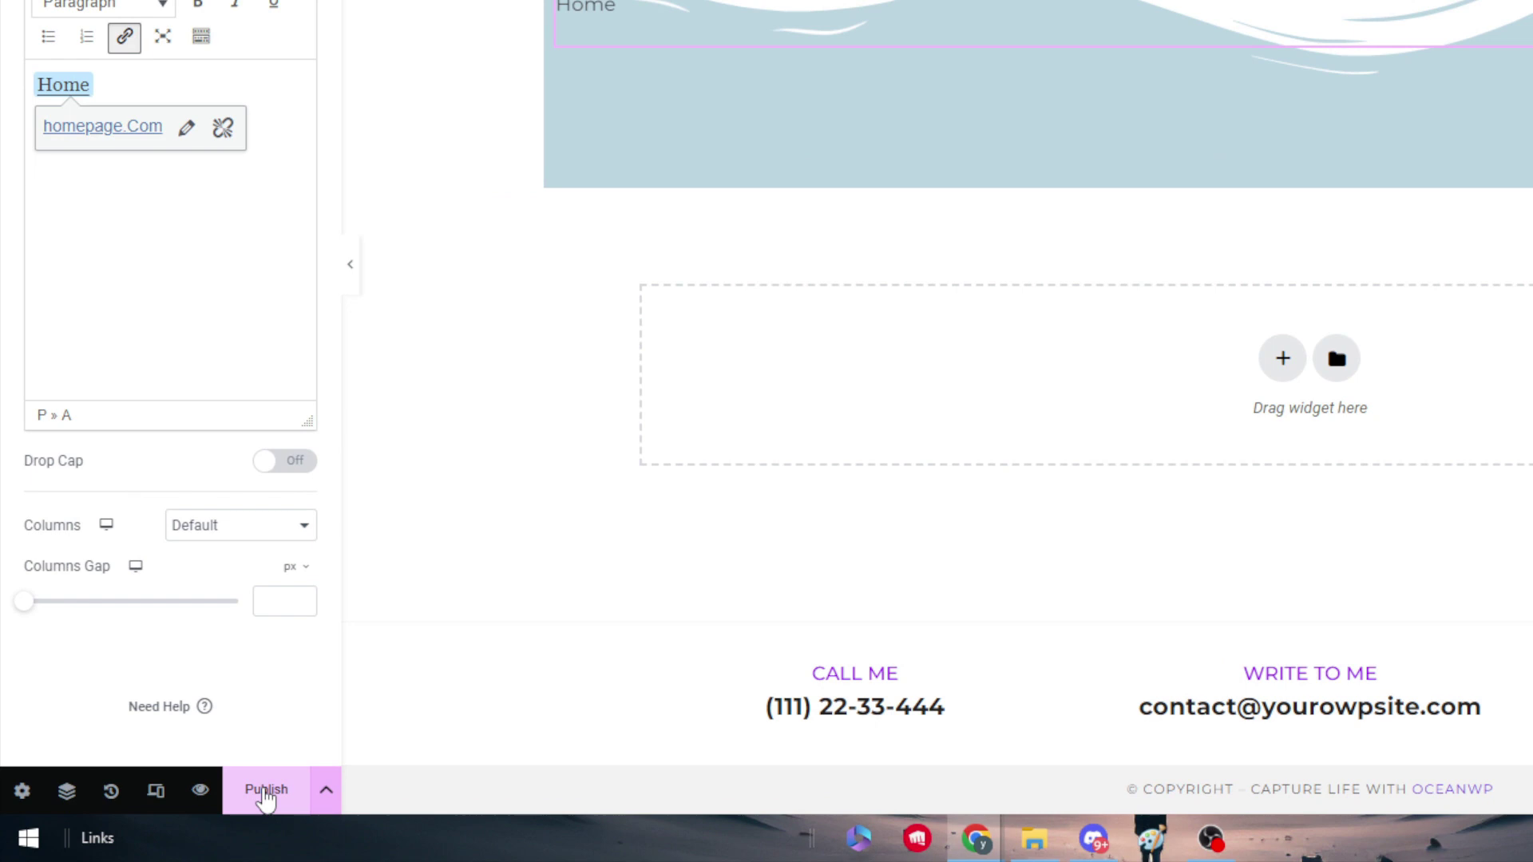
{"action": "left_click", "coordinate": [264, 788]}
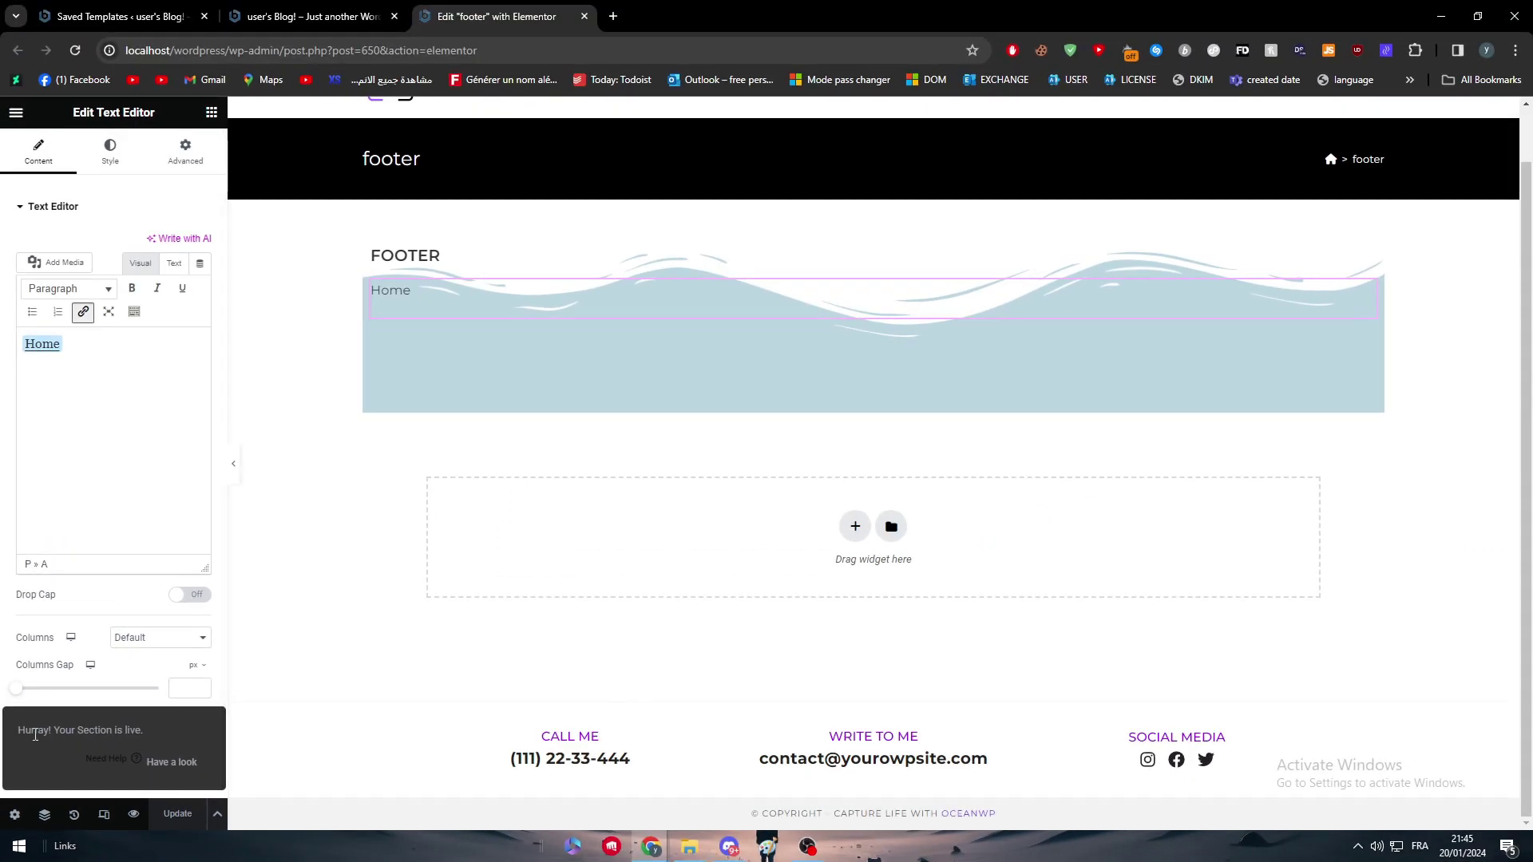
{"action": "left_click_drag", "start_coordinate": [184, 730], "coordinate": [51, 730]}
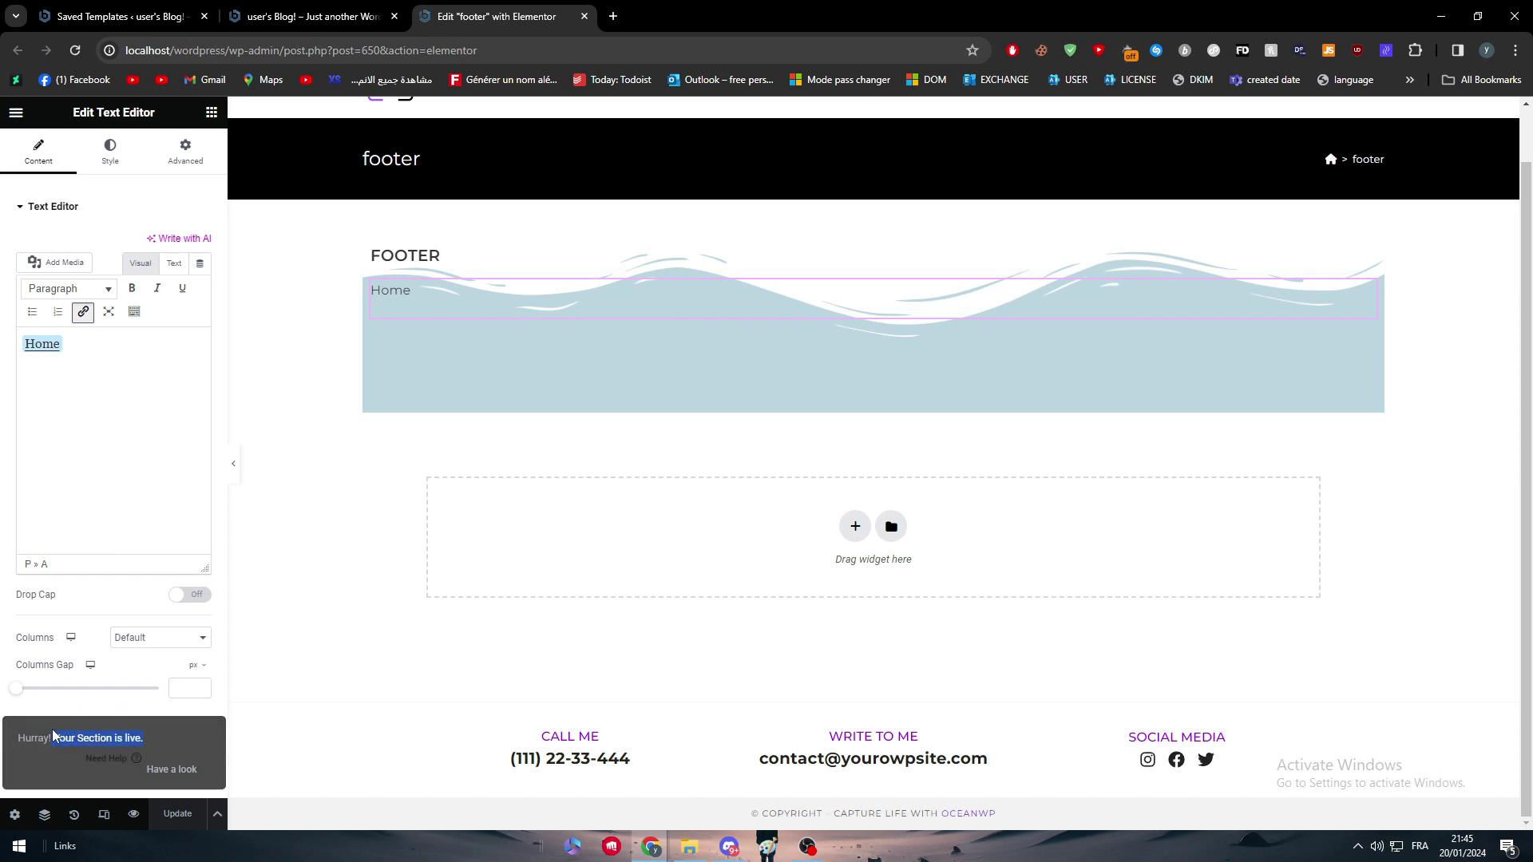
{"action": "left_click", "coordinate": [336, 16]}
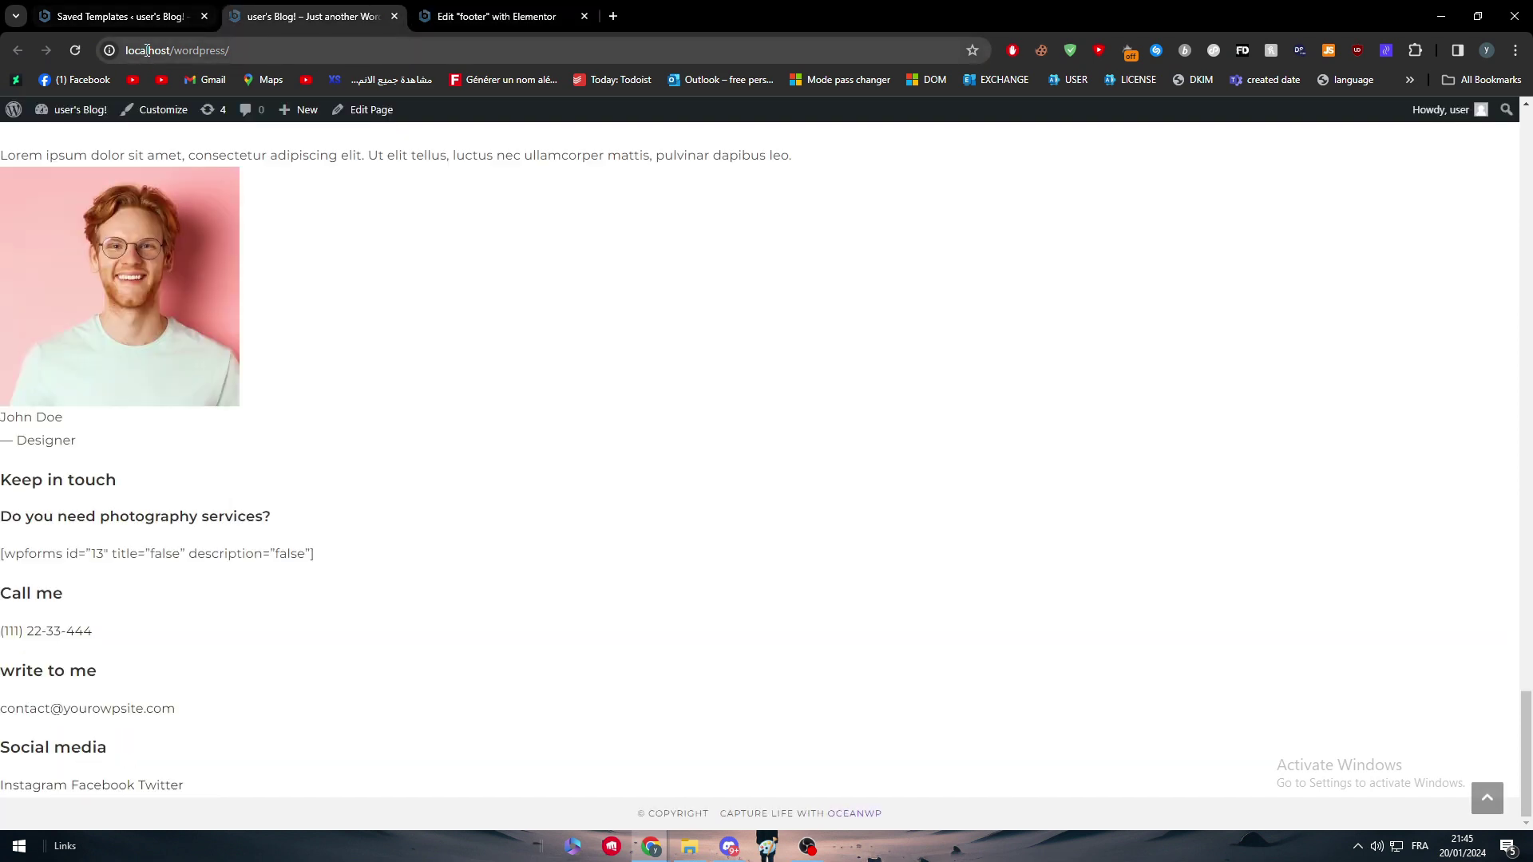
Reload the blog's front page and scroll through it to confirm the styling
{"action": "left_click", "coordinate": [77, 51]}
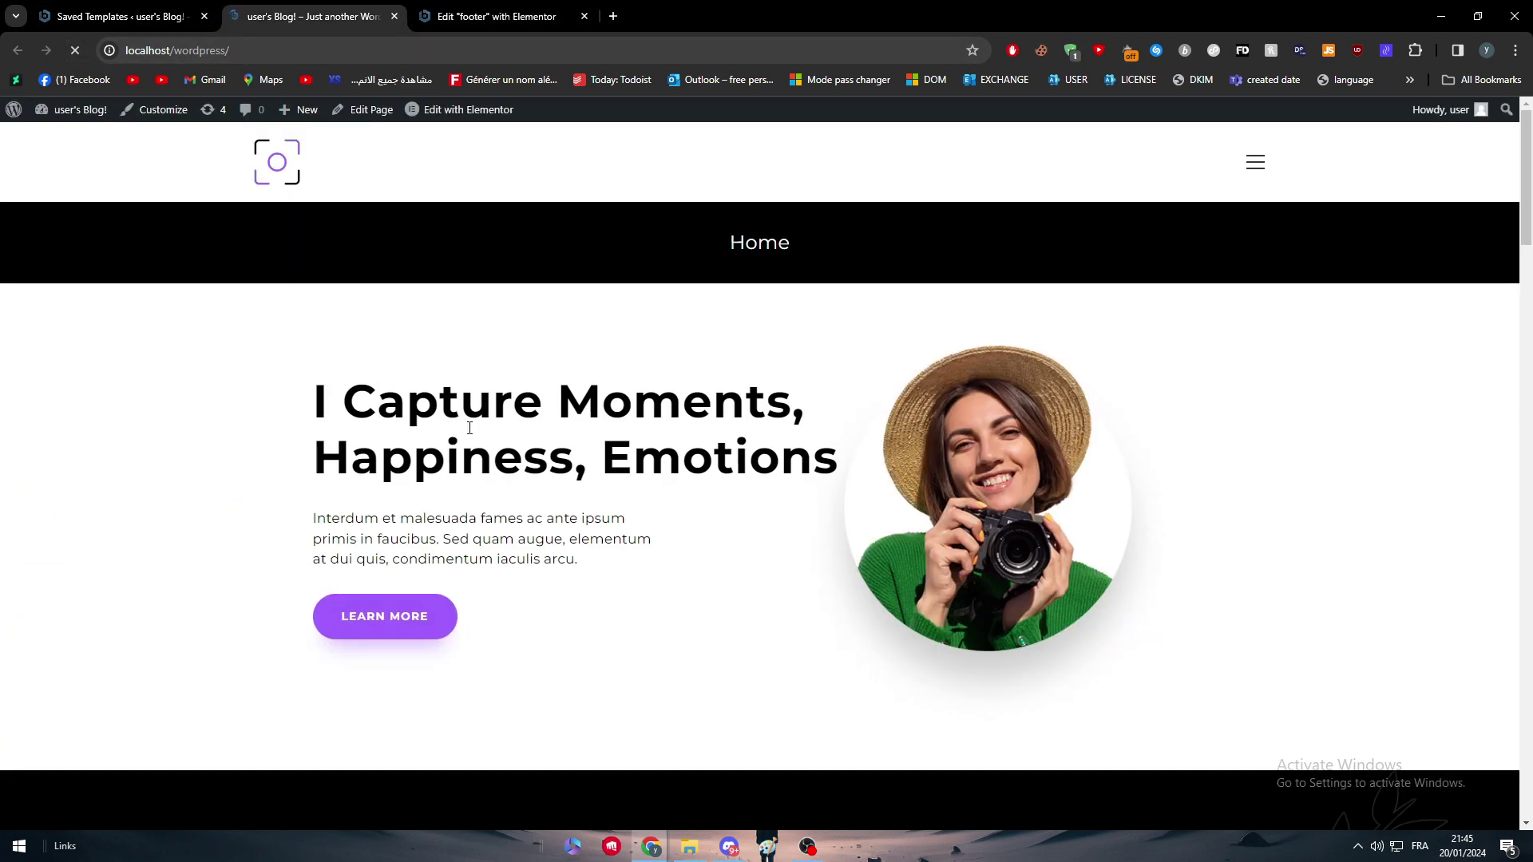
{"action": "scroll", "coordinate": [499, 419], "scroll_direction": "down", "scroll_amount": 15}
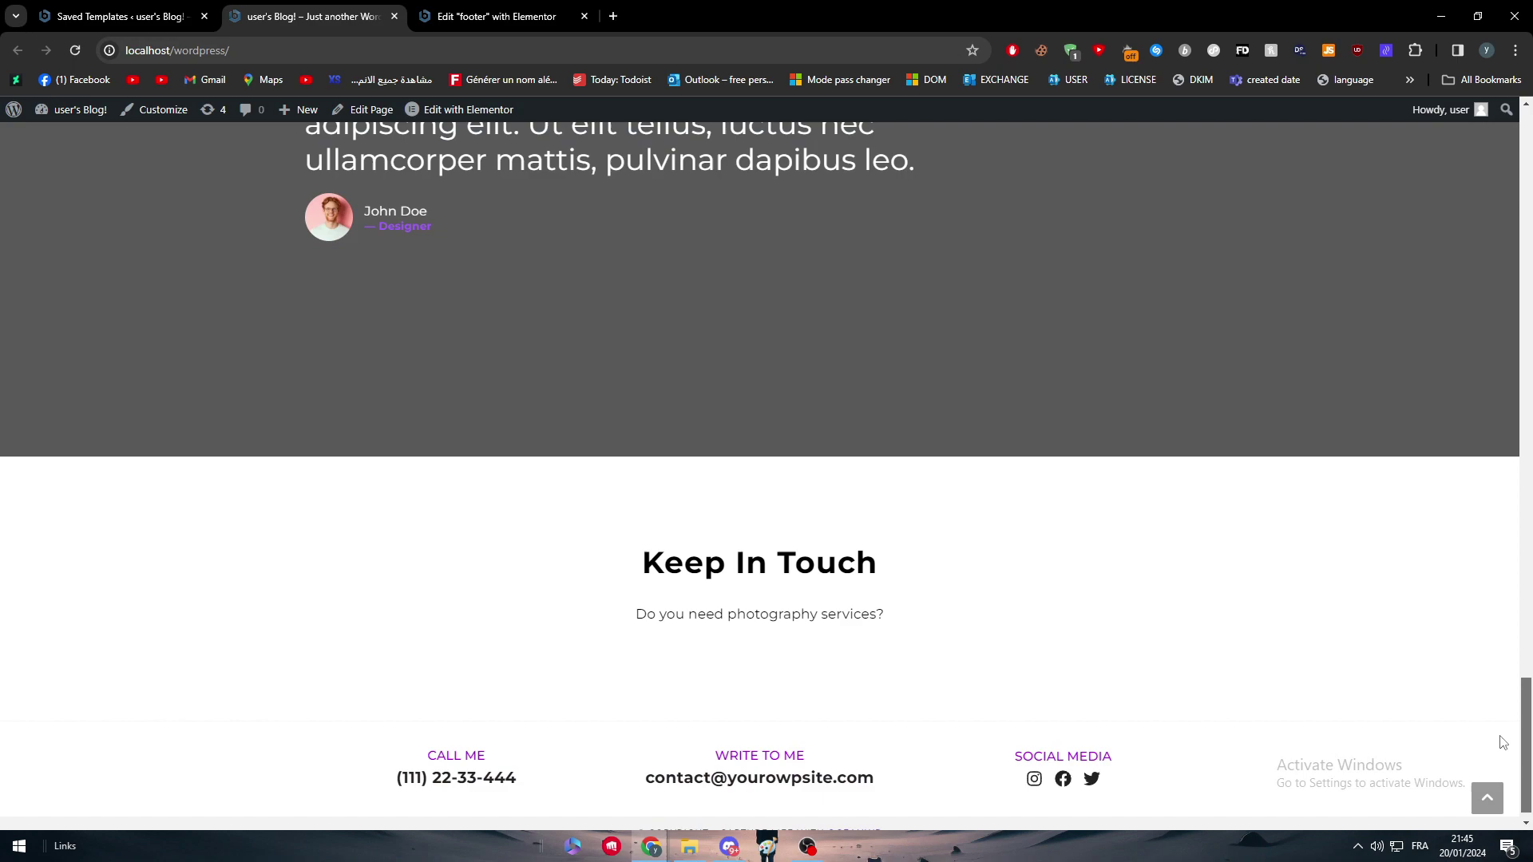
{"action": "scroll", "coordinate": [1530, 634], "scroll_direction": "up", "scroll_amount": 15}
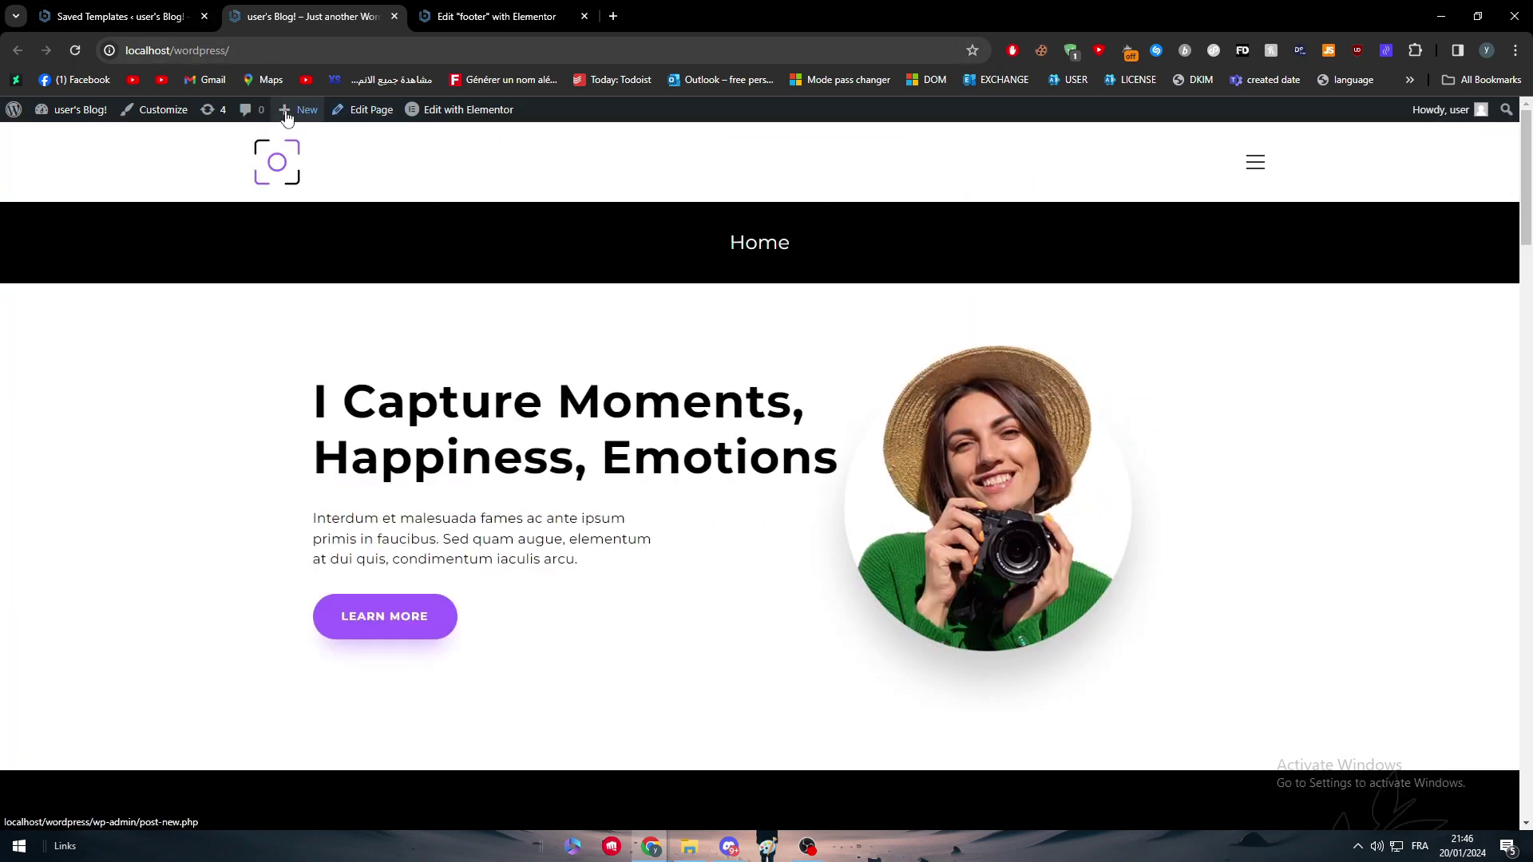
Open the Home page in Elementor and review its CALL ME and WRITE TO ME footer text
{"action": "mouse_move", "coordinate": [408, 112]}
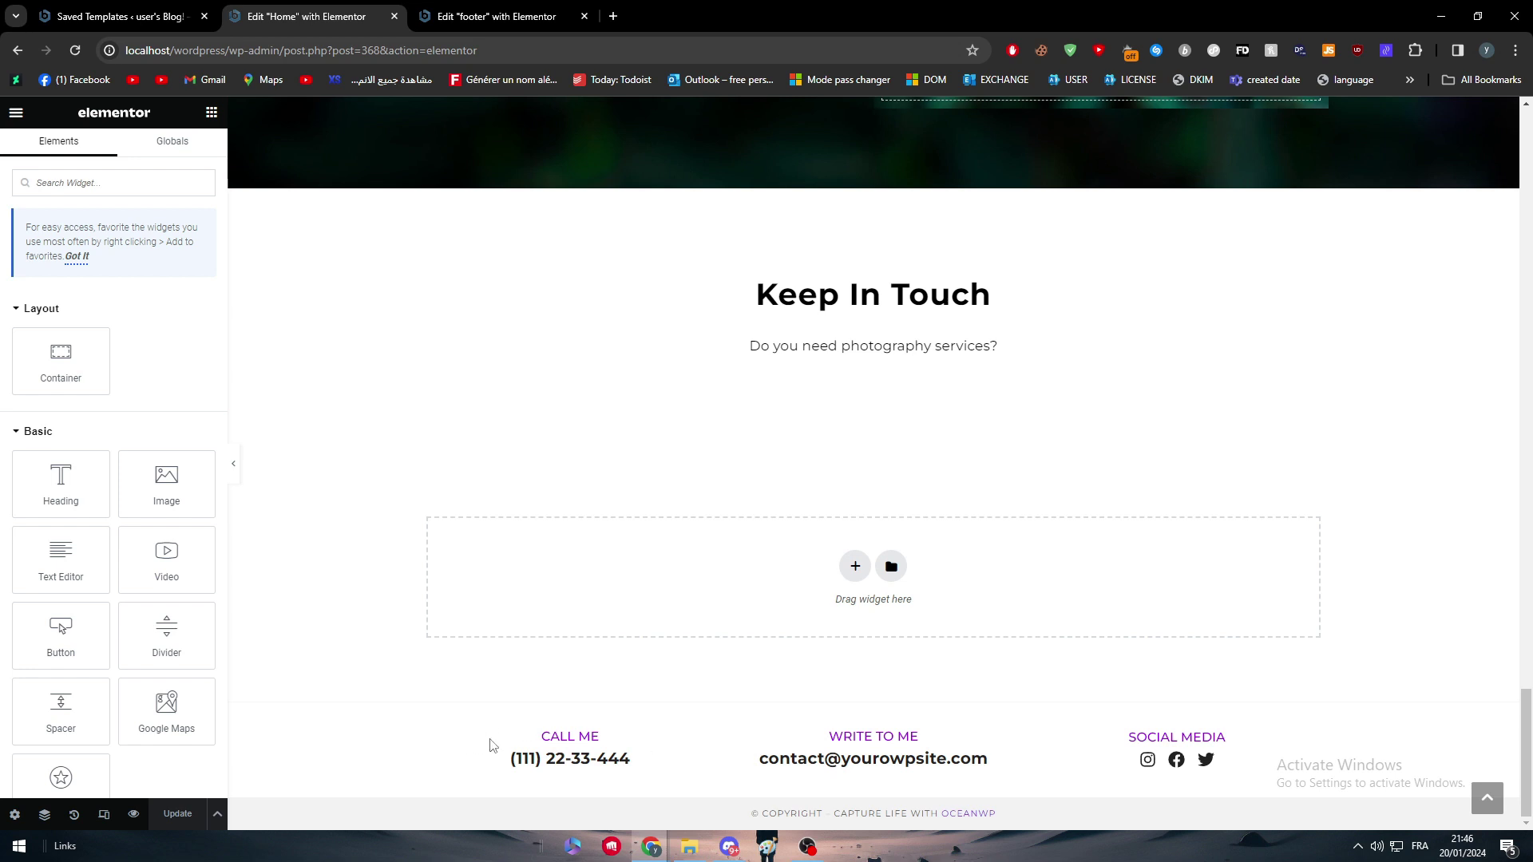
{"action": "left_click_drag", "start_coordinate": [491, 745], "coordinate": [647, 756]}
{"action": "left_click", "coordinate": [431, 752]}
{"action": "left_click_drag", "start_coordinate": [431, 753], "coordinate": [641, 752]}
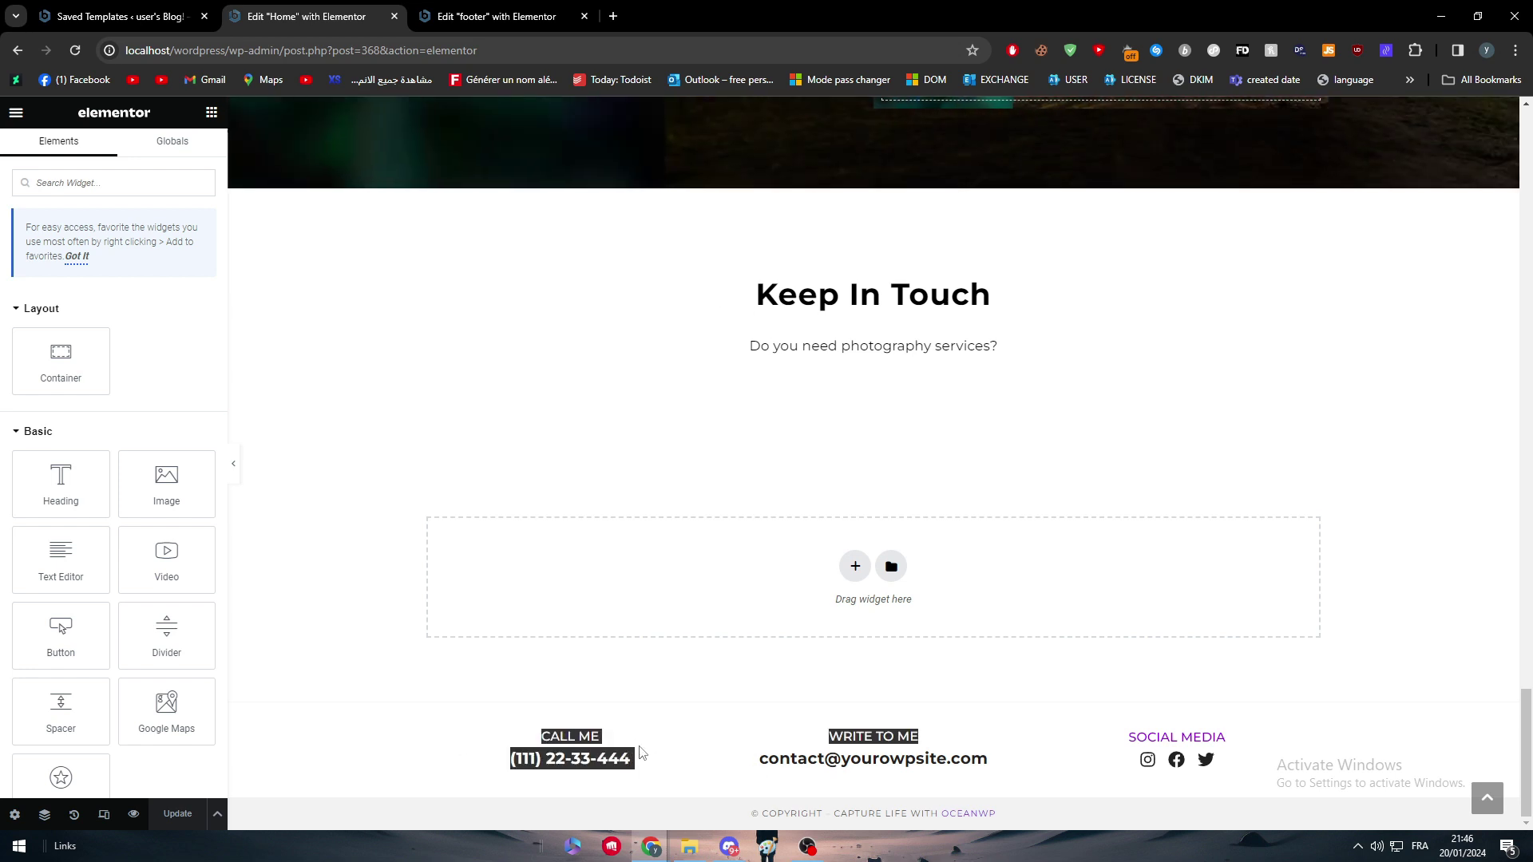
{"action": "left_click", "coordinate": [641, 753]}
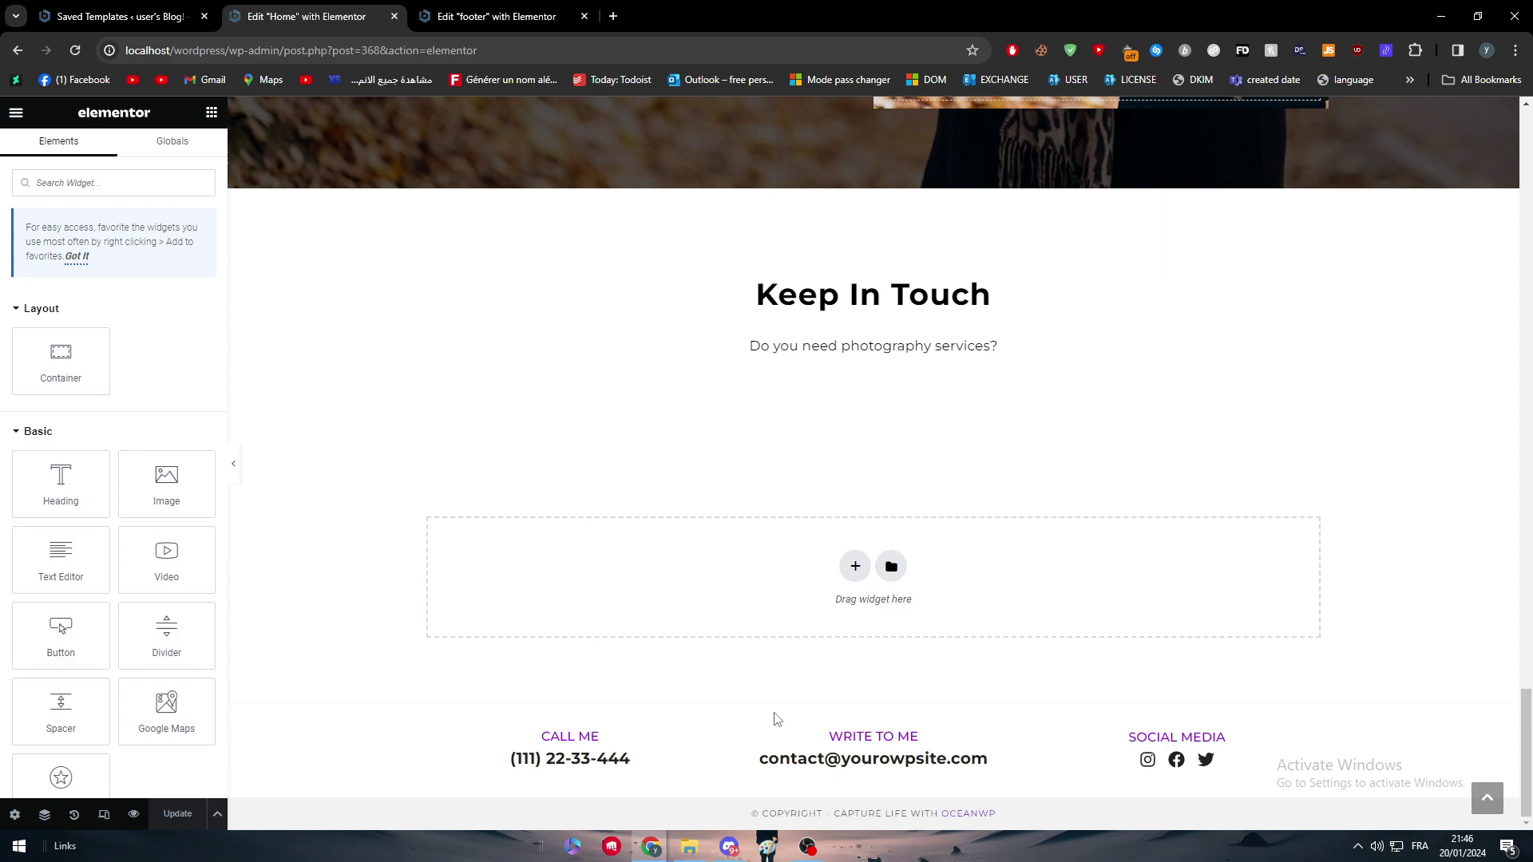
{"action": "scroll", "coordinate": [1162, 374], "scroll_direction": "up", "scroll_amount": 20}
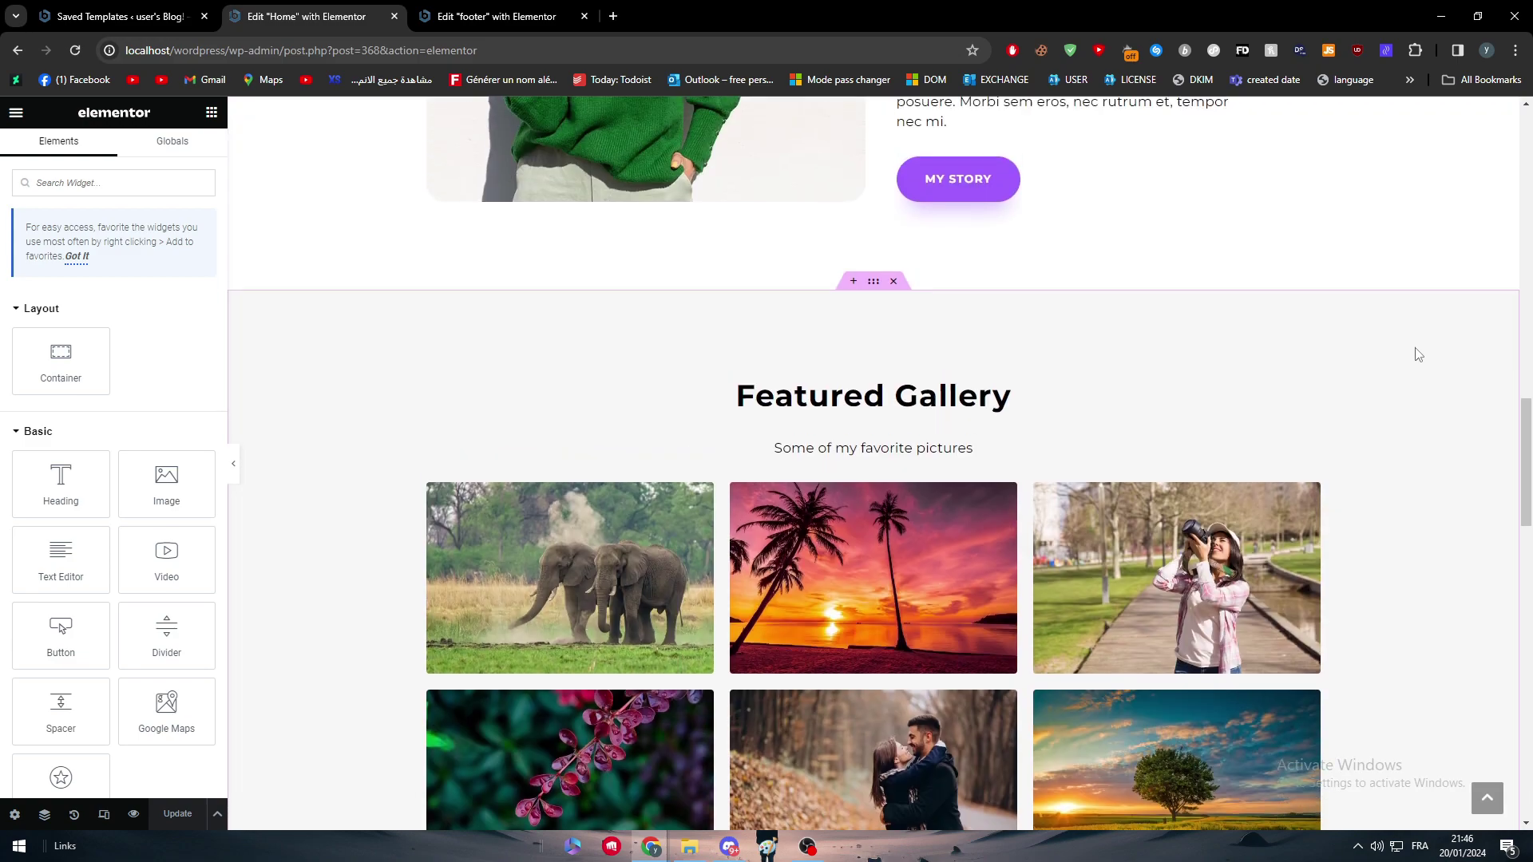
{"action": "scroll", "coordinate": [1385, 328], "scroll_direction": "up", "scroll_amount": 6}
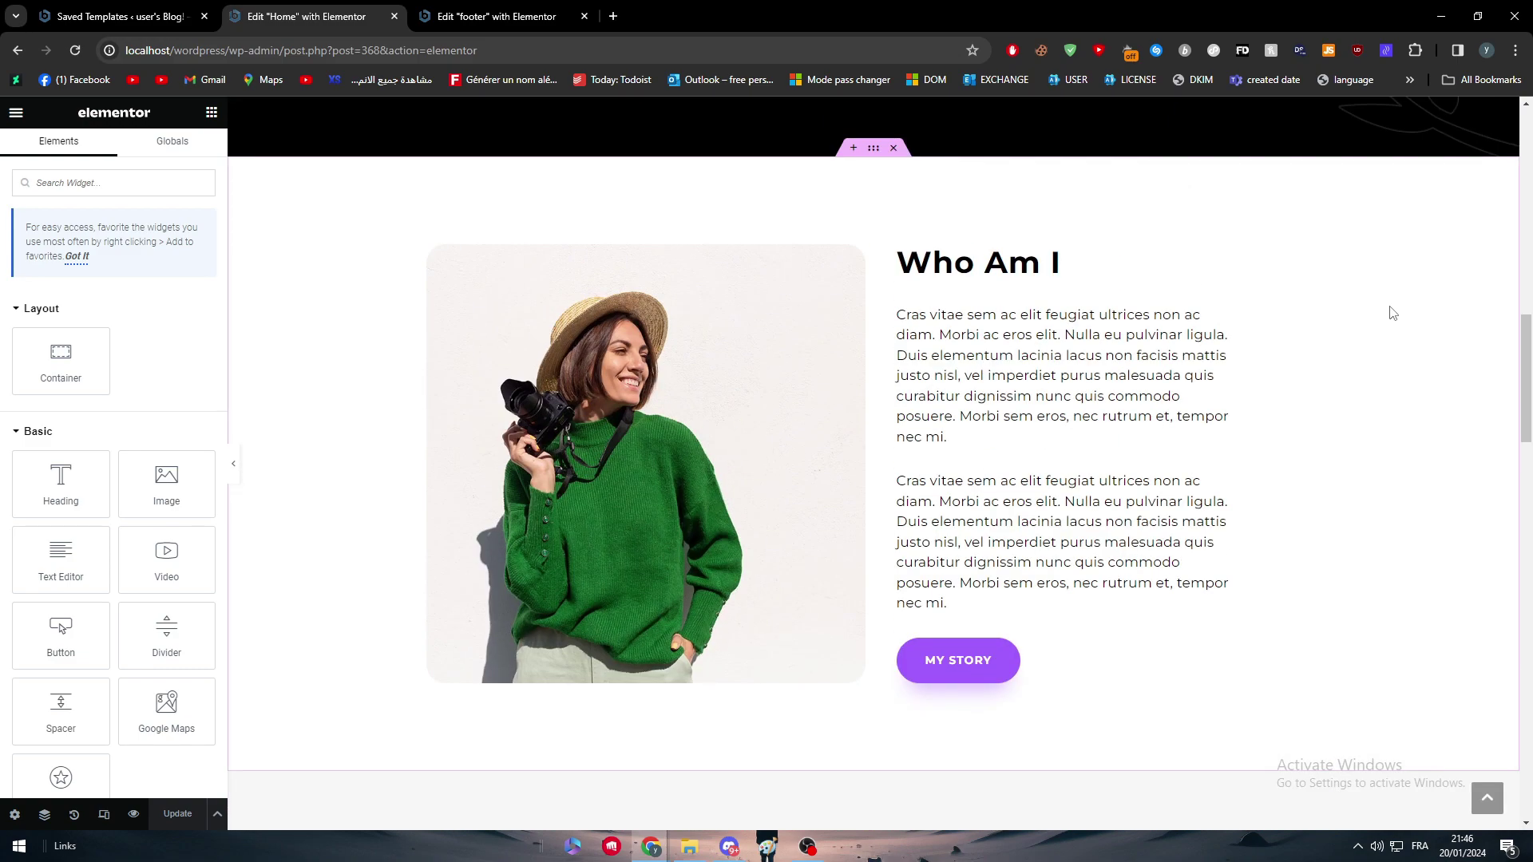